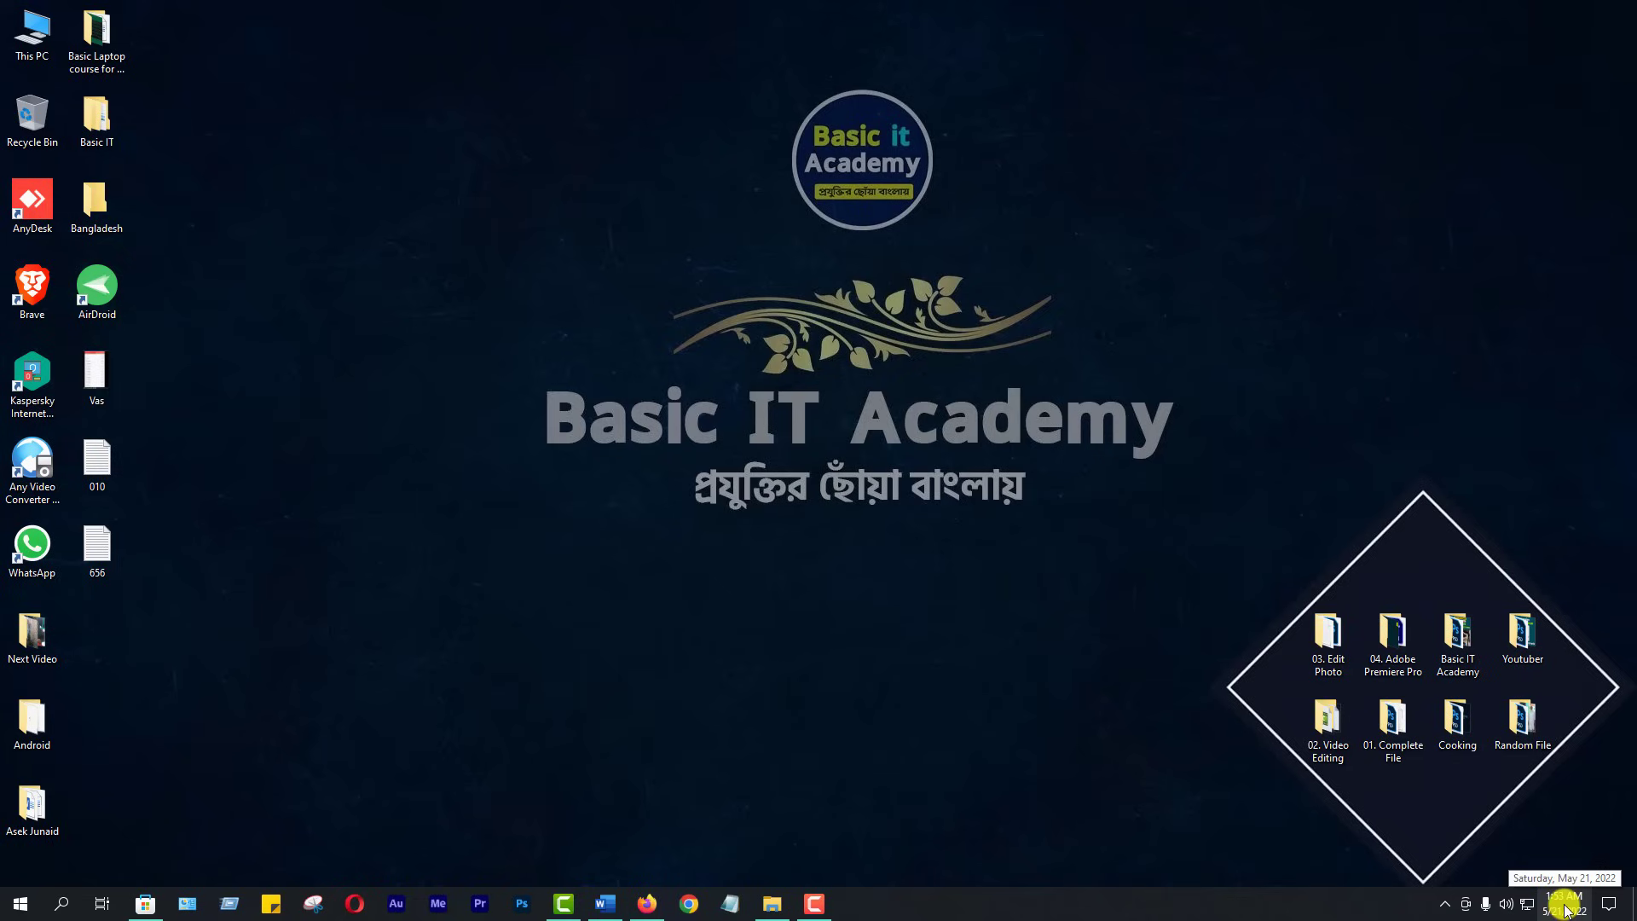
Step: Open the Date & time settings from the taskbar clock
left_click(1566, 904)
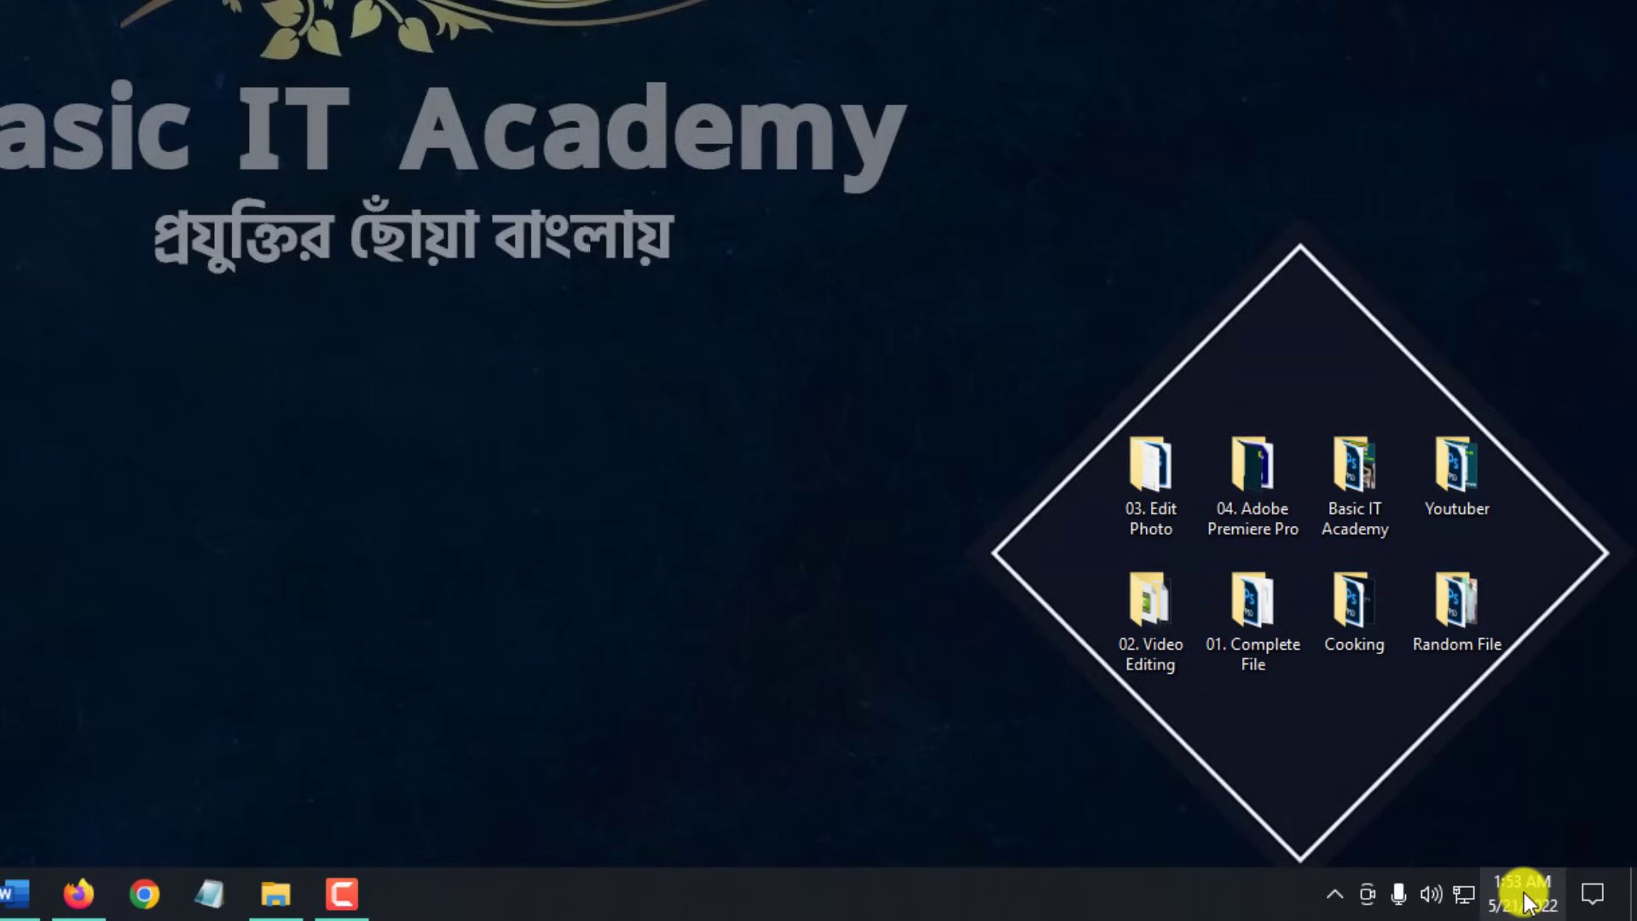
right_click(1527, 901)
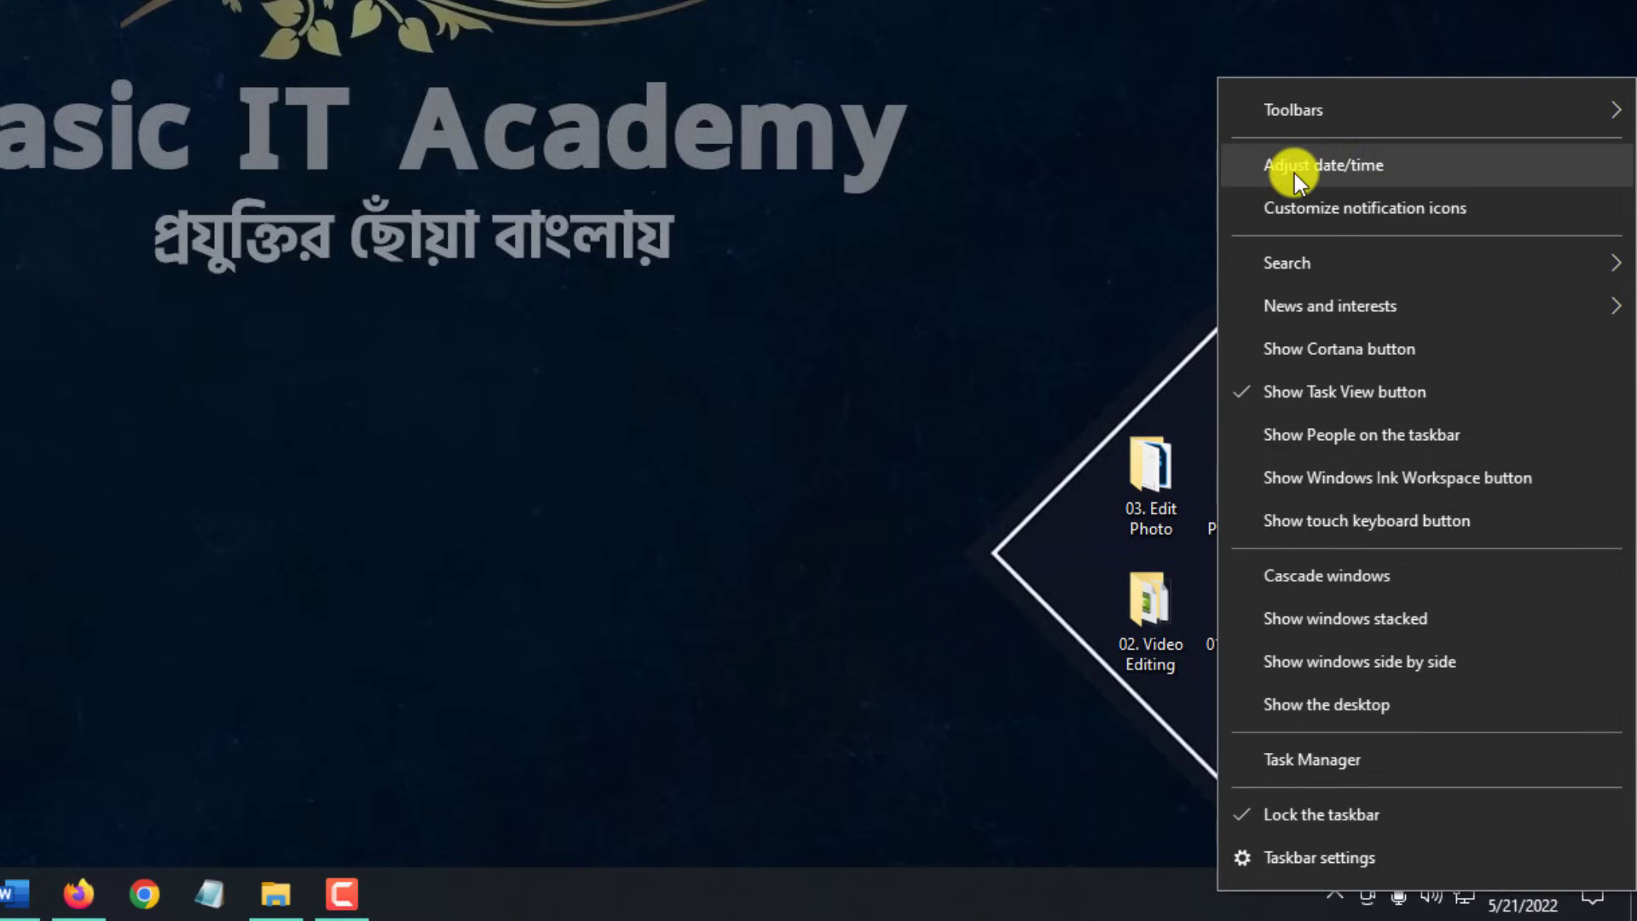
mouse_move(1280, 261)
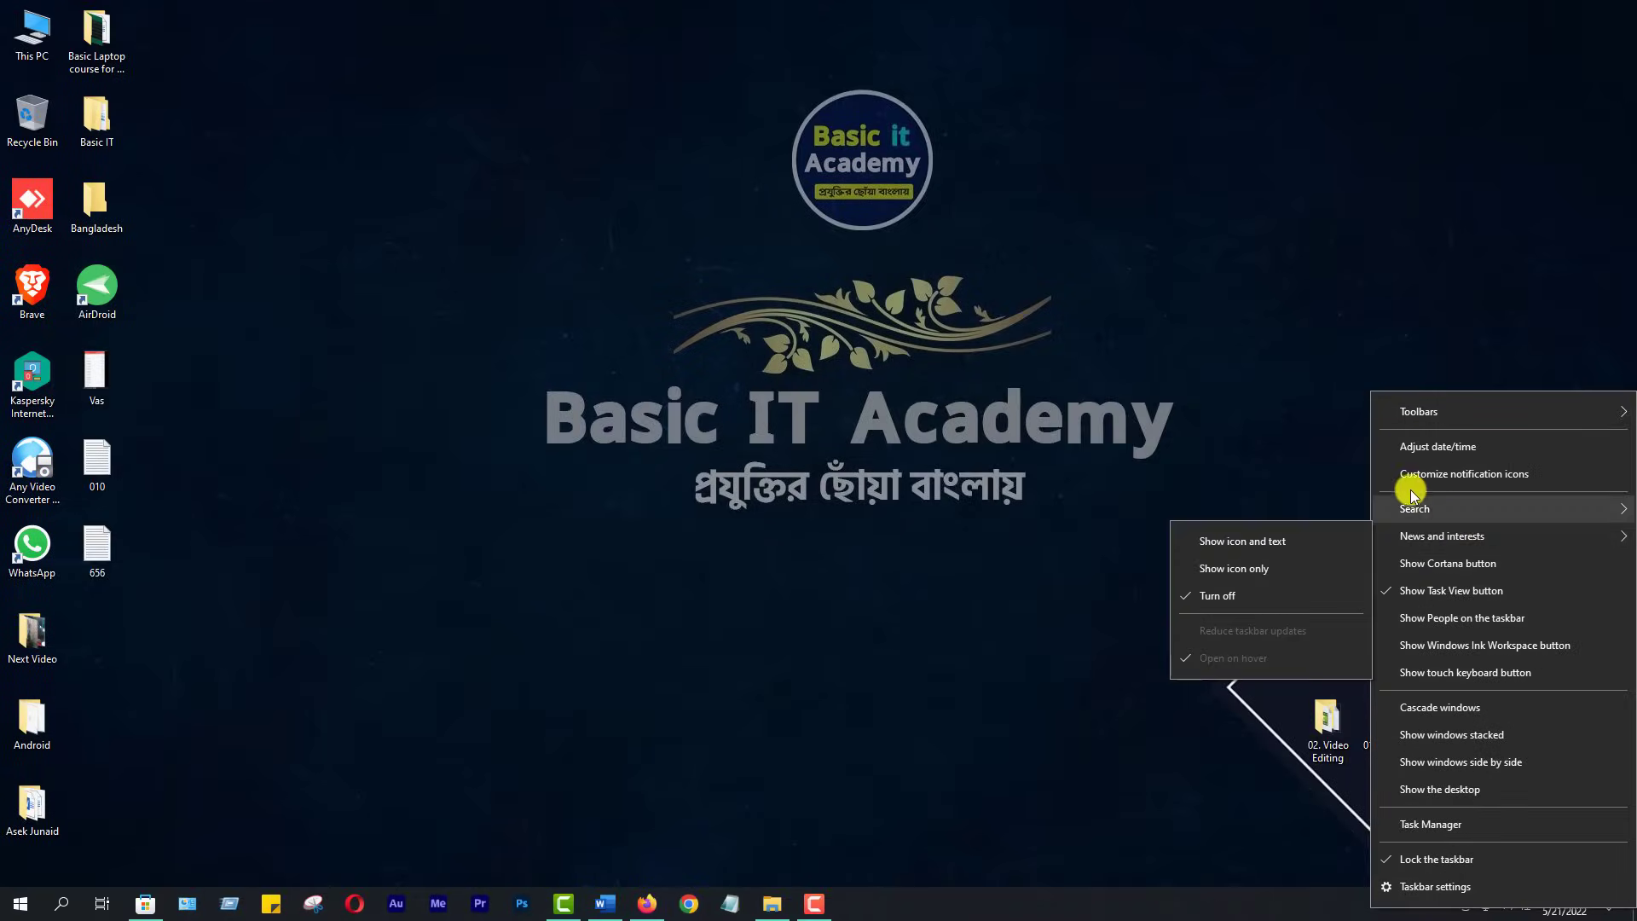
left_click(1435, 447)
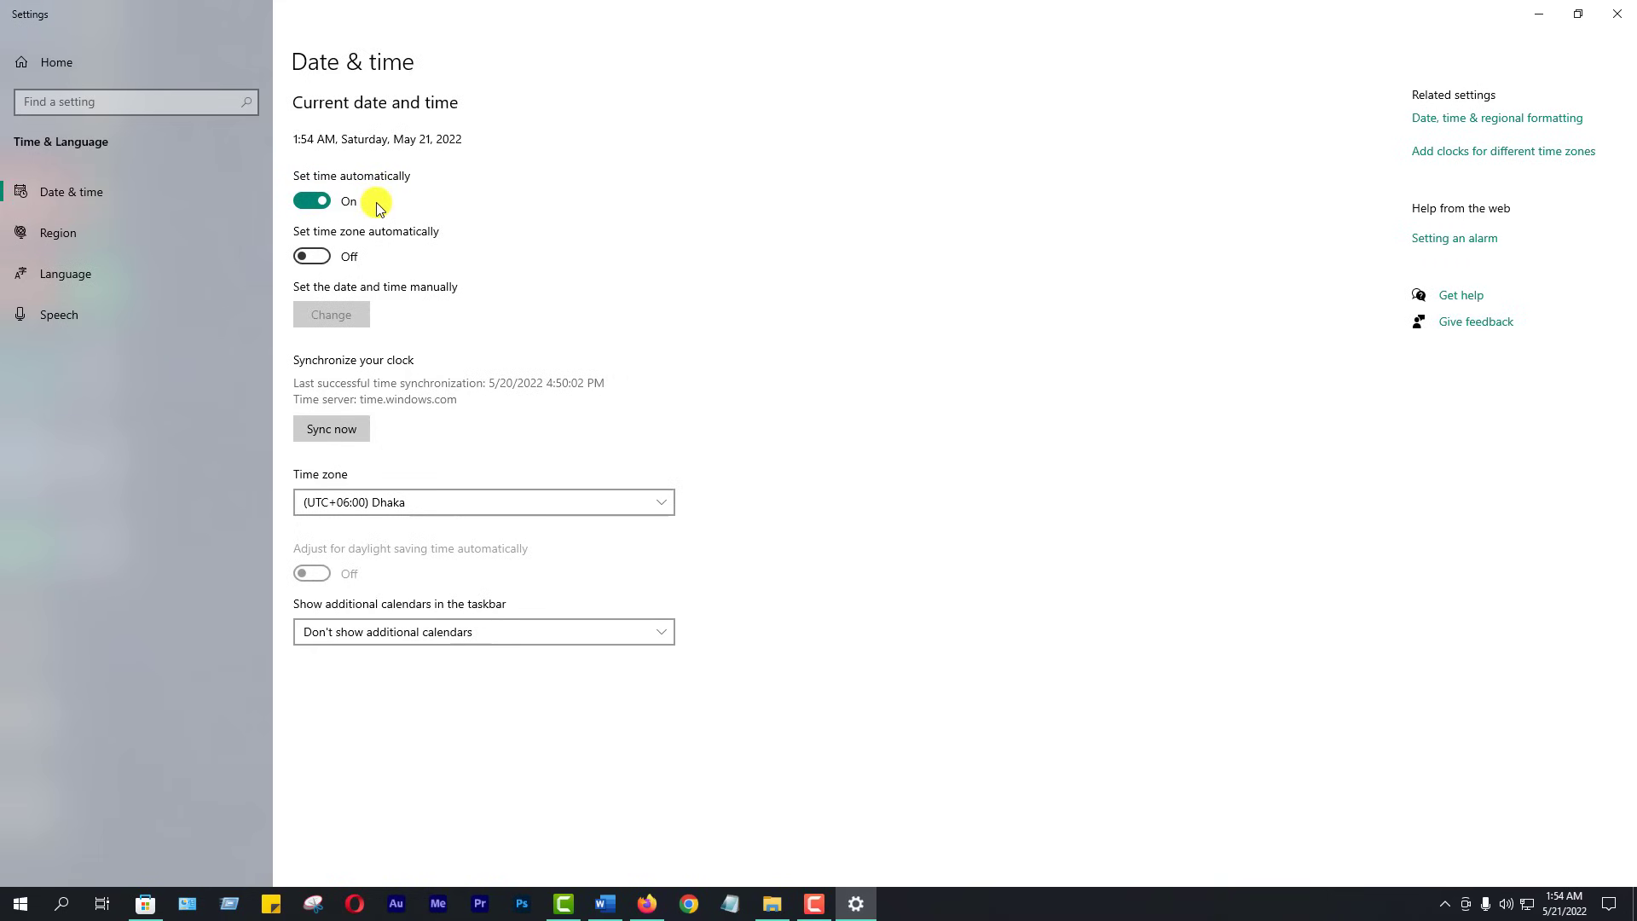
Step: Try the automatic time setting on and off, leaving it turned off so the clock can be changed manually
left_click(319, 204)
left_click(314, 203)
left_click(316, 205)
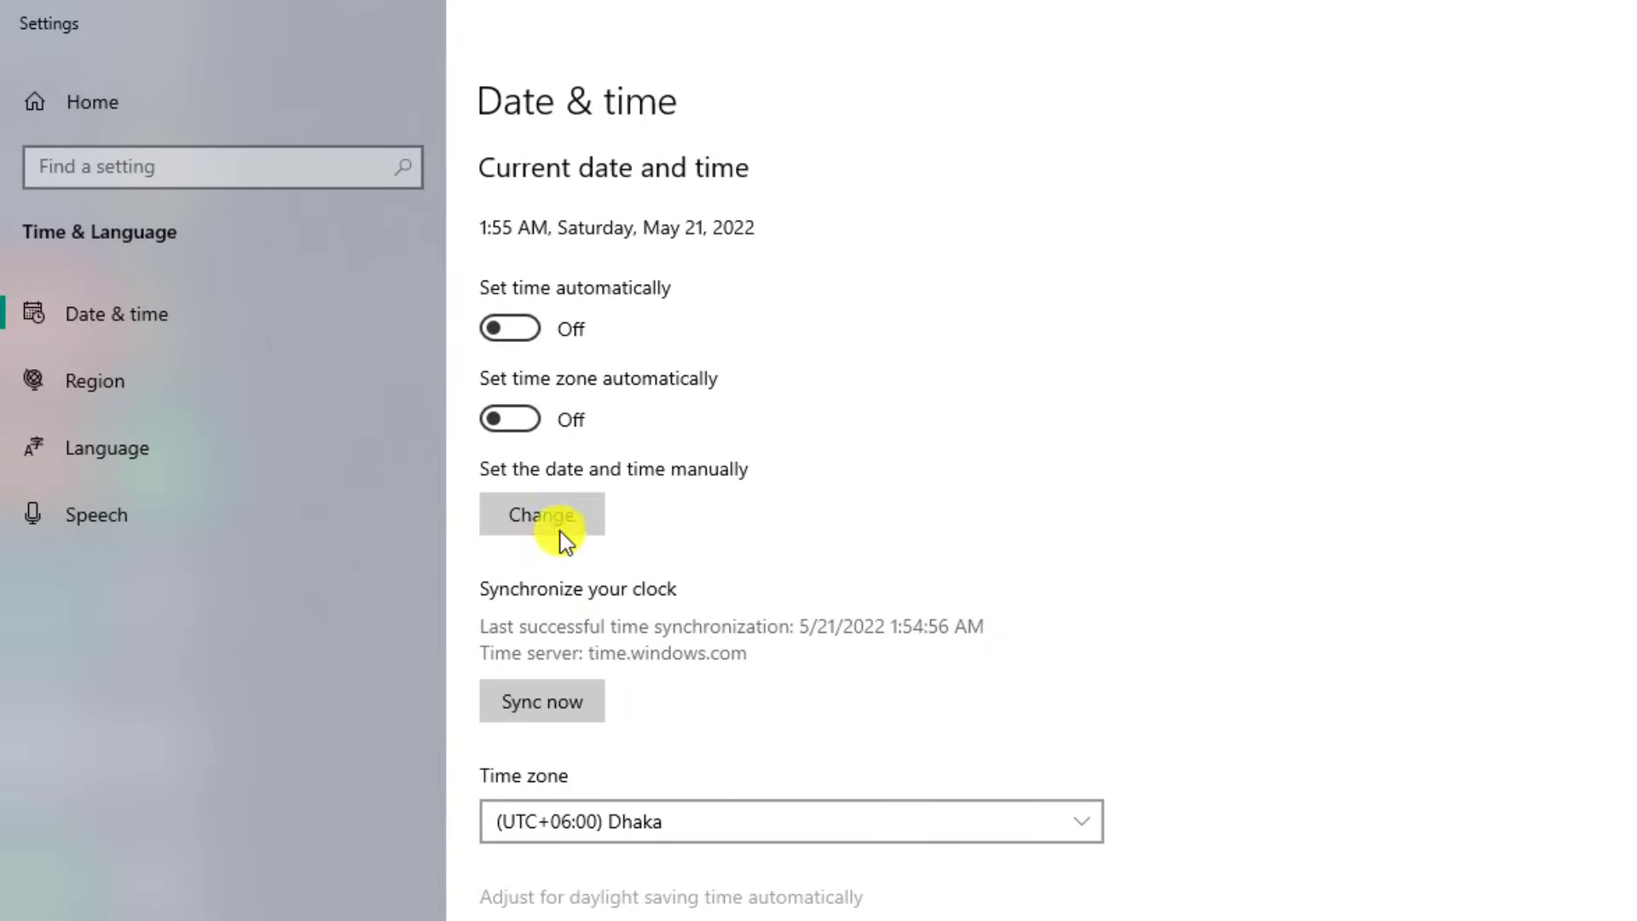
left_click(497, 328)
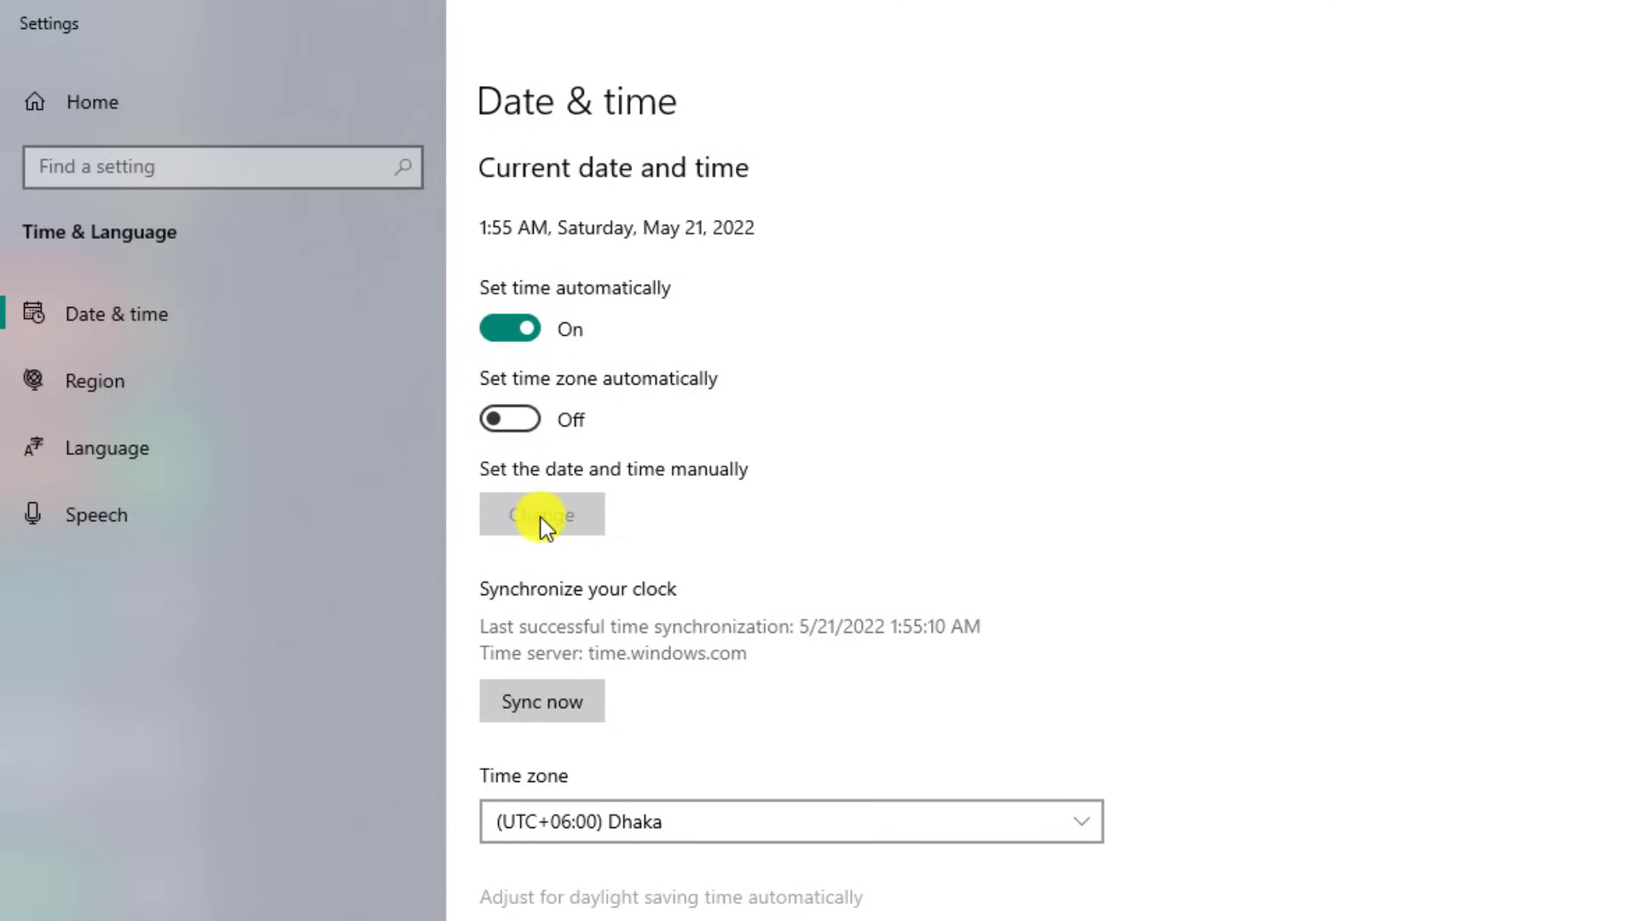
left_click(519, 333)
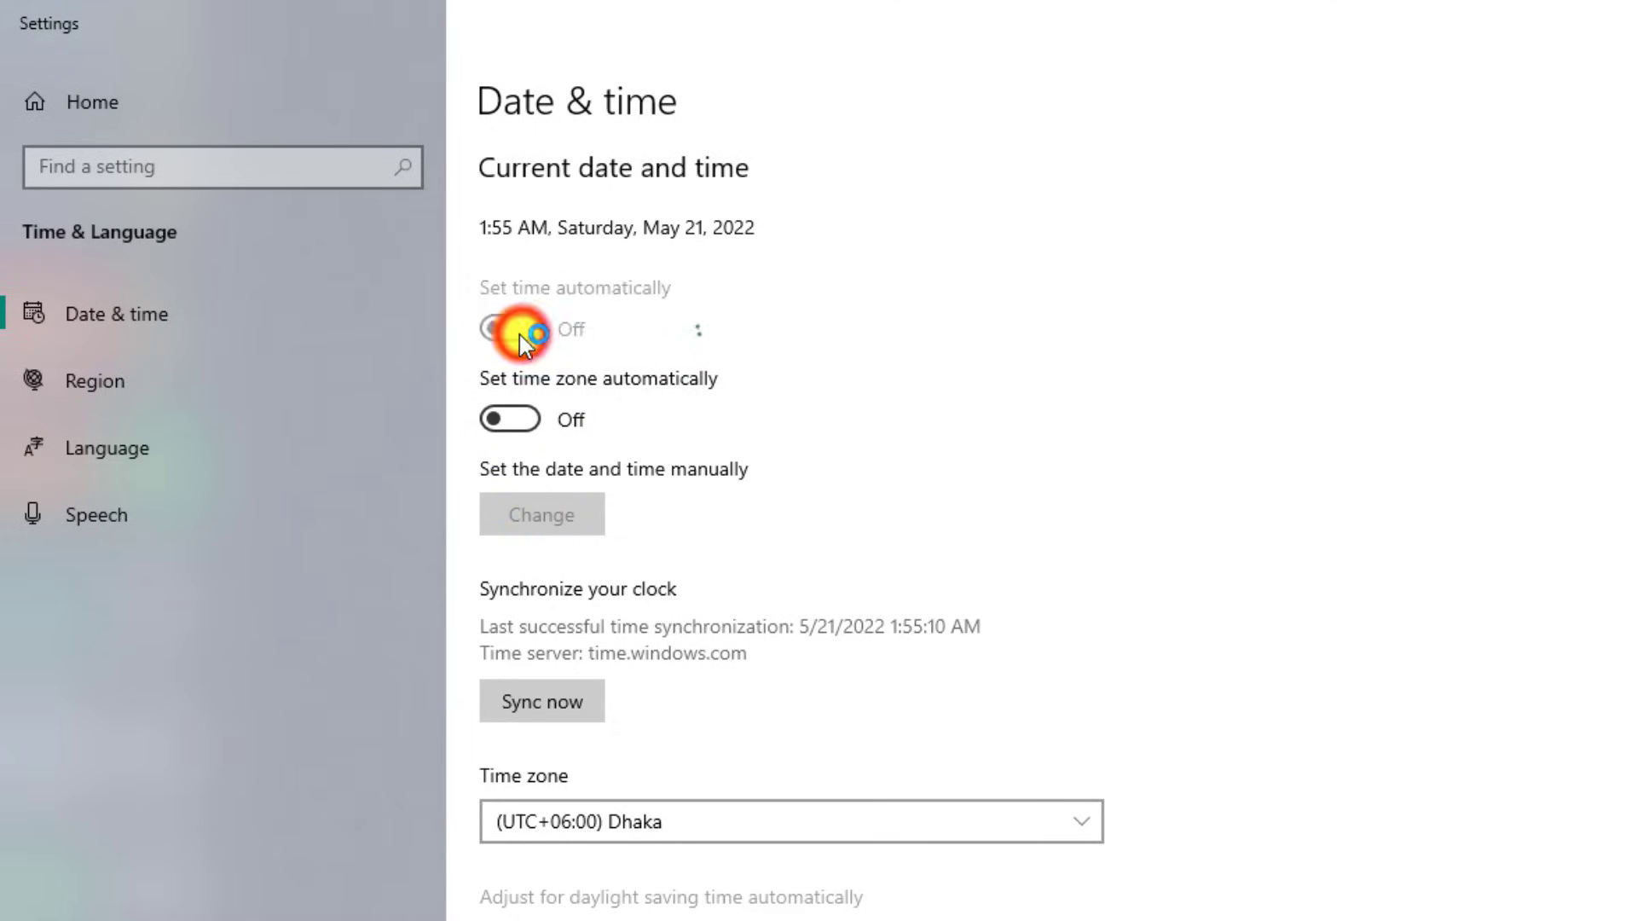
Step: Examine the year, AM/PM and minute choices for setting the clock manually without applying any, and re-enable the automatic time setting
left_click(539, 514)
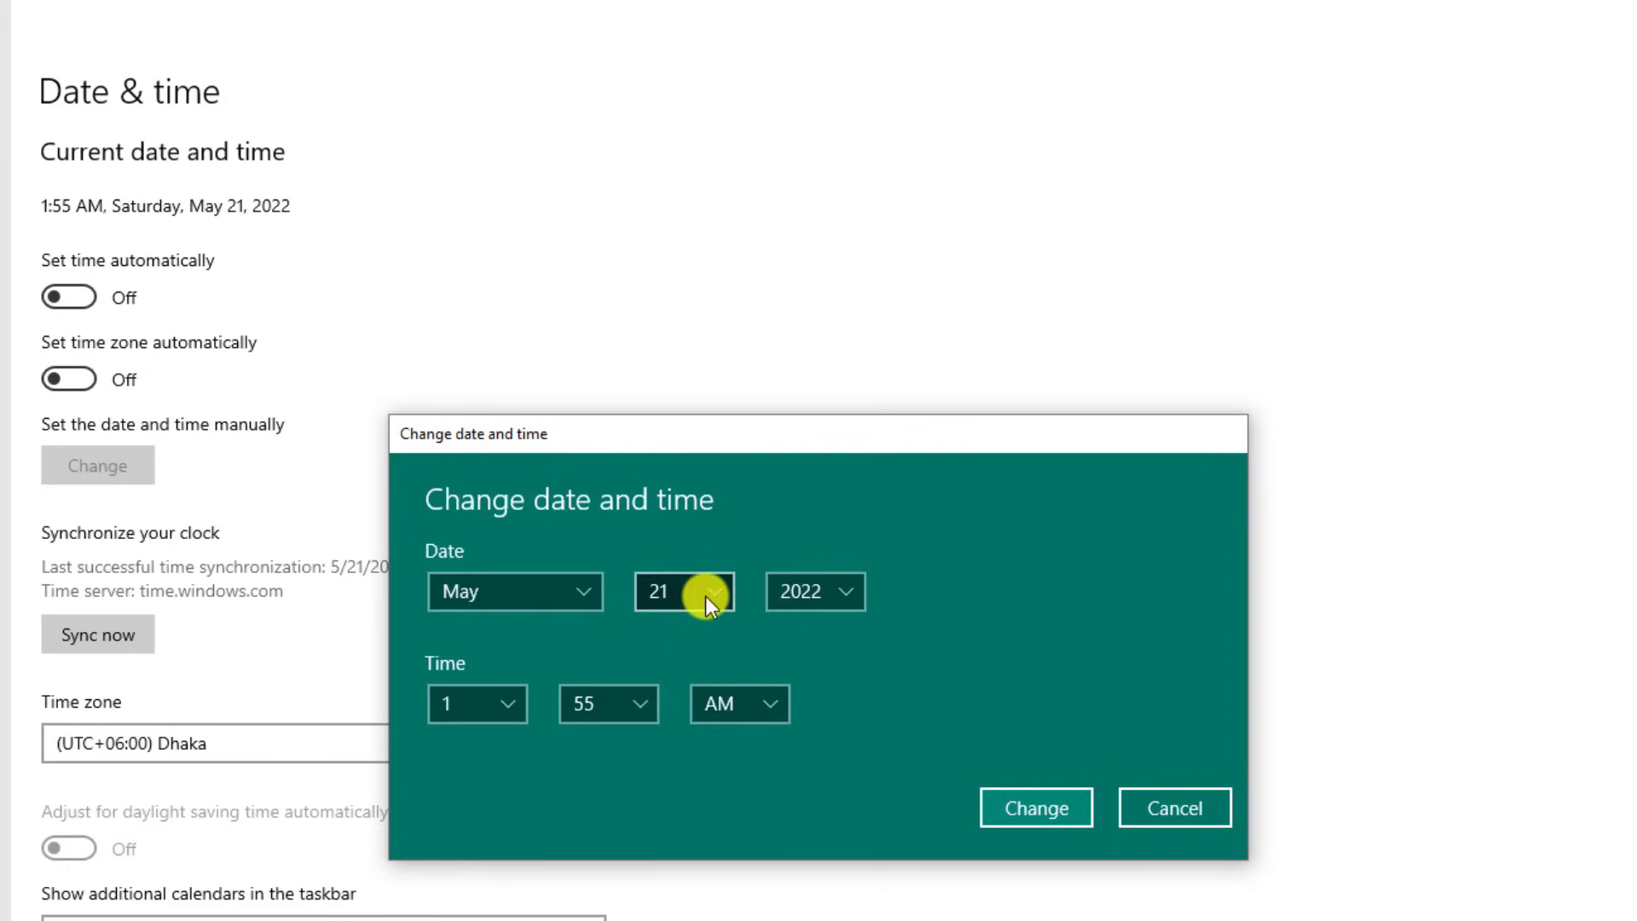
left_click(848, 596)
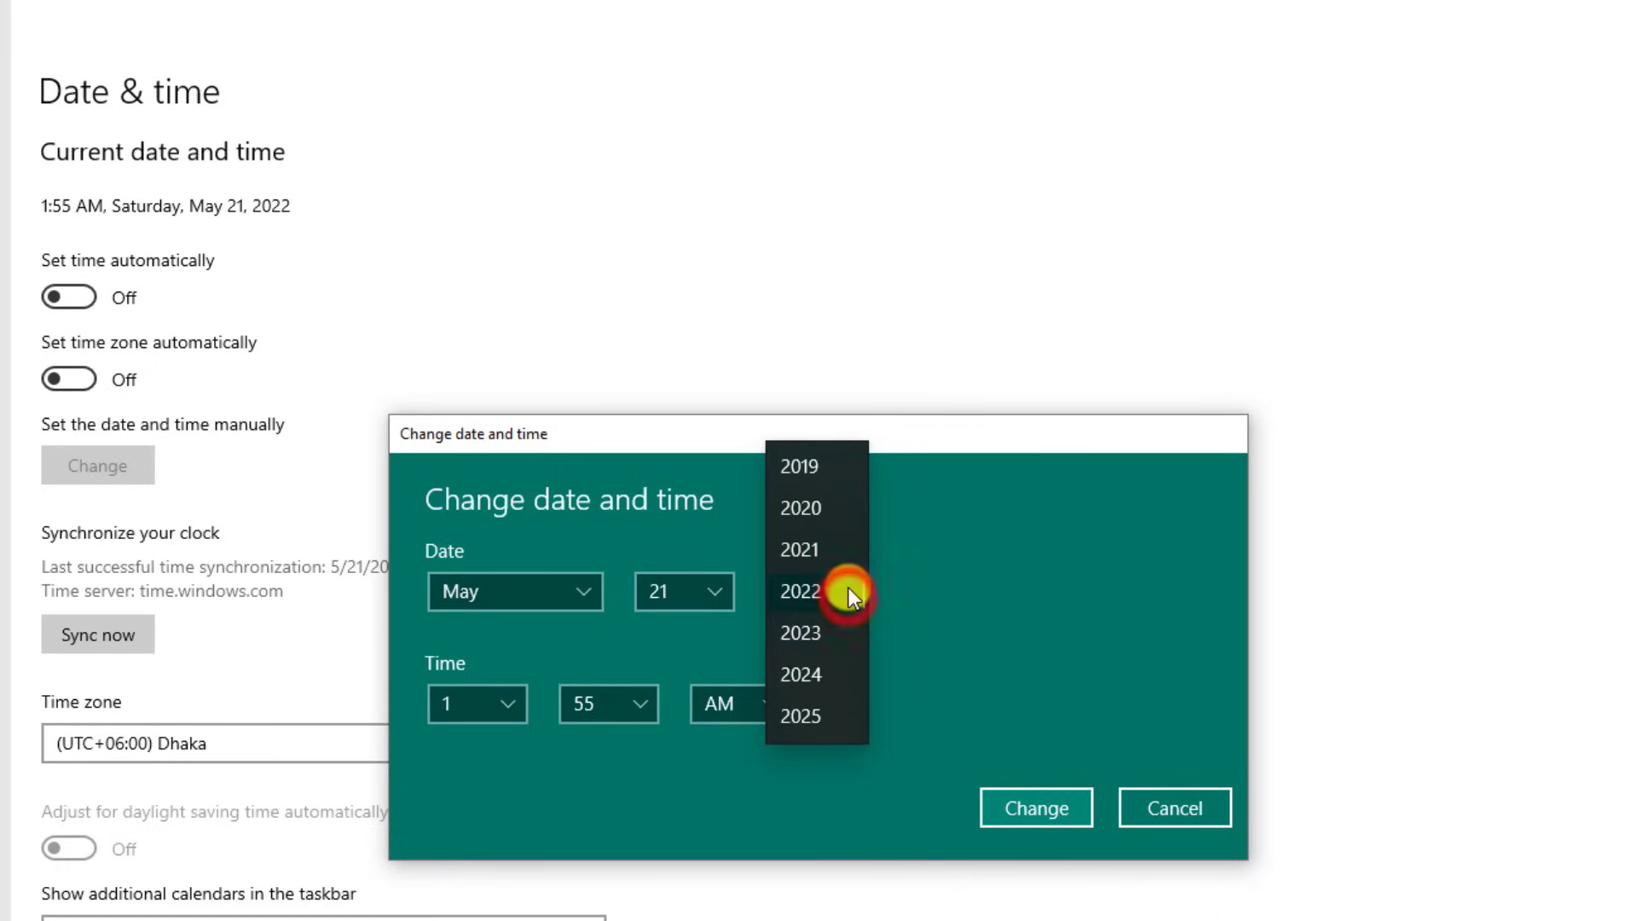
left_click(939, 579)
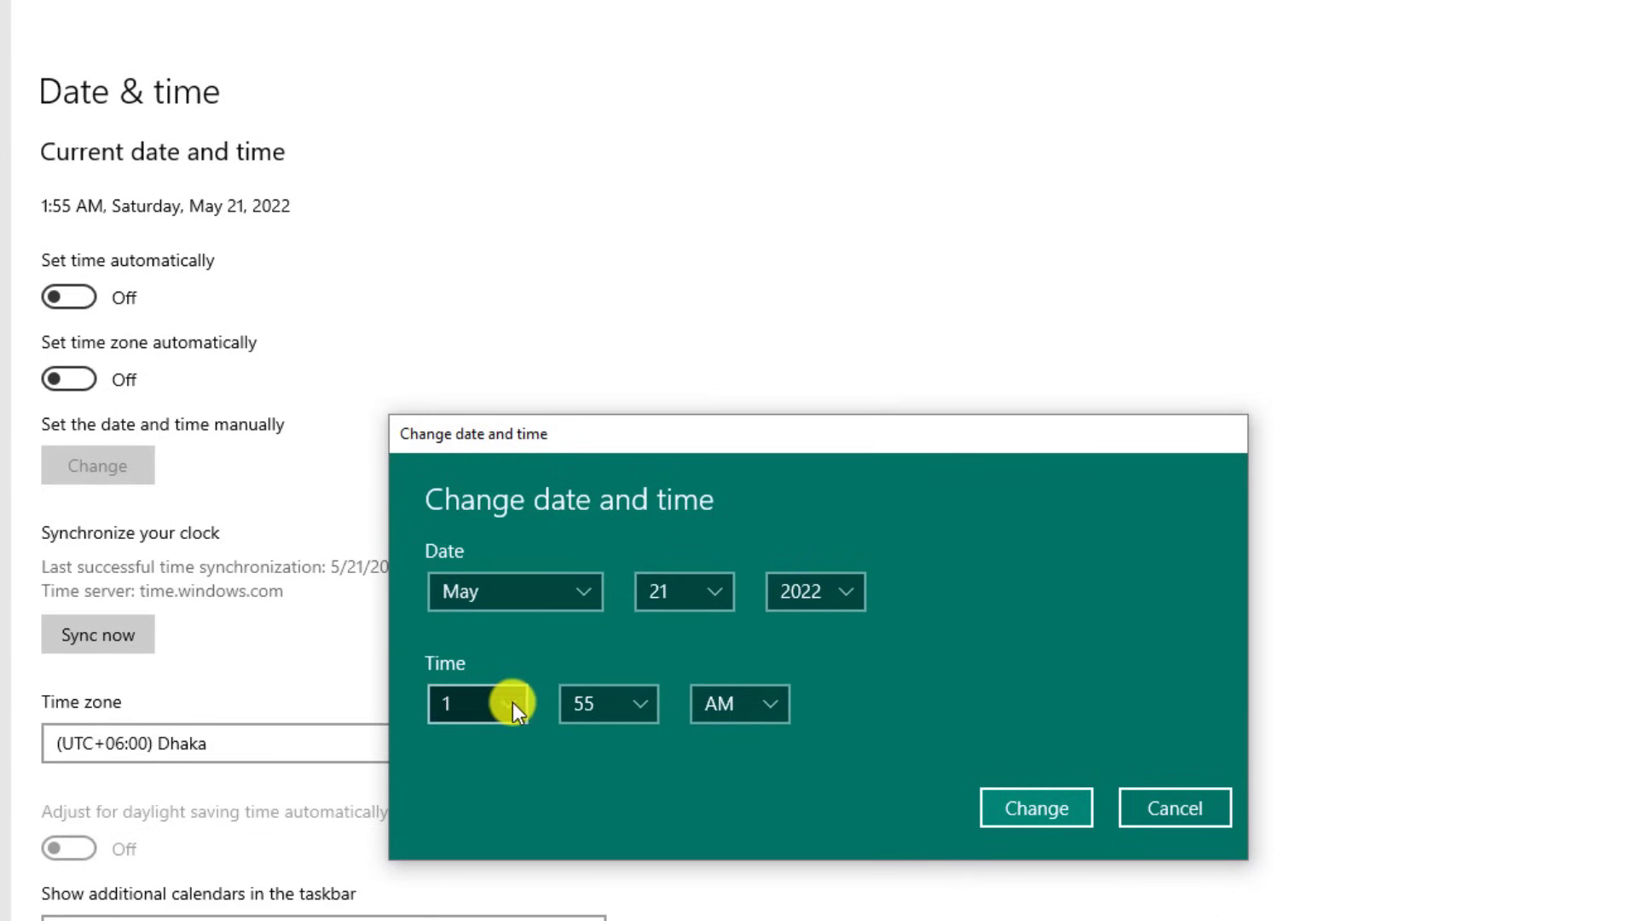
left_click(770, 704)
left_click(909, 724)
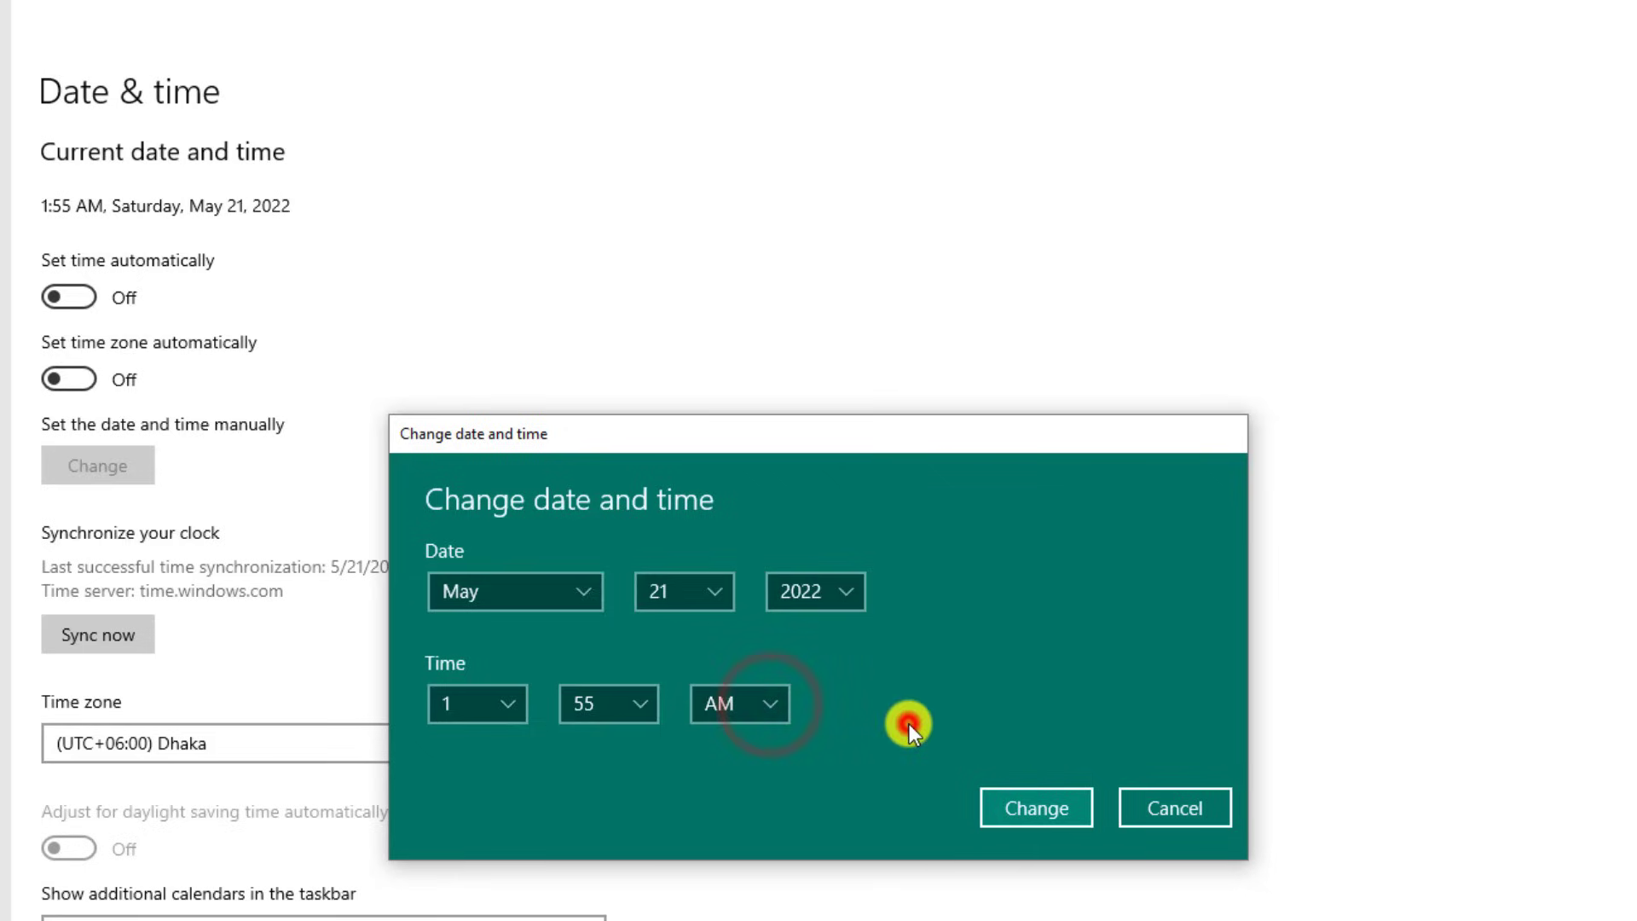
left_click(636, 708)
left_click(1011, 692)
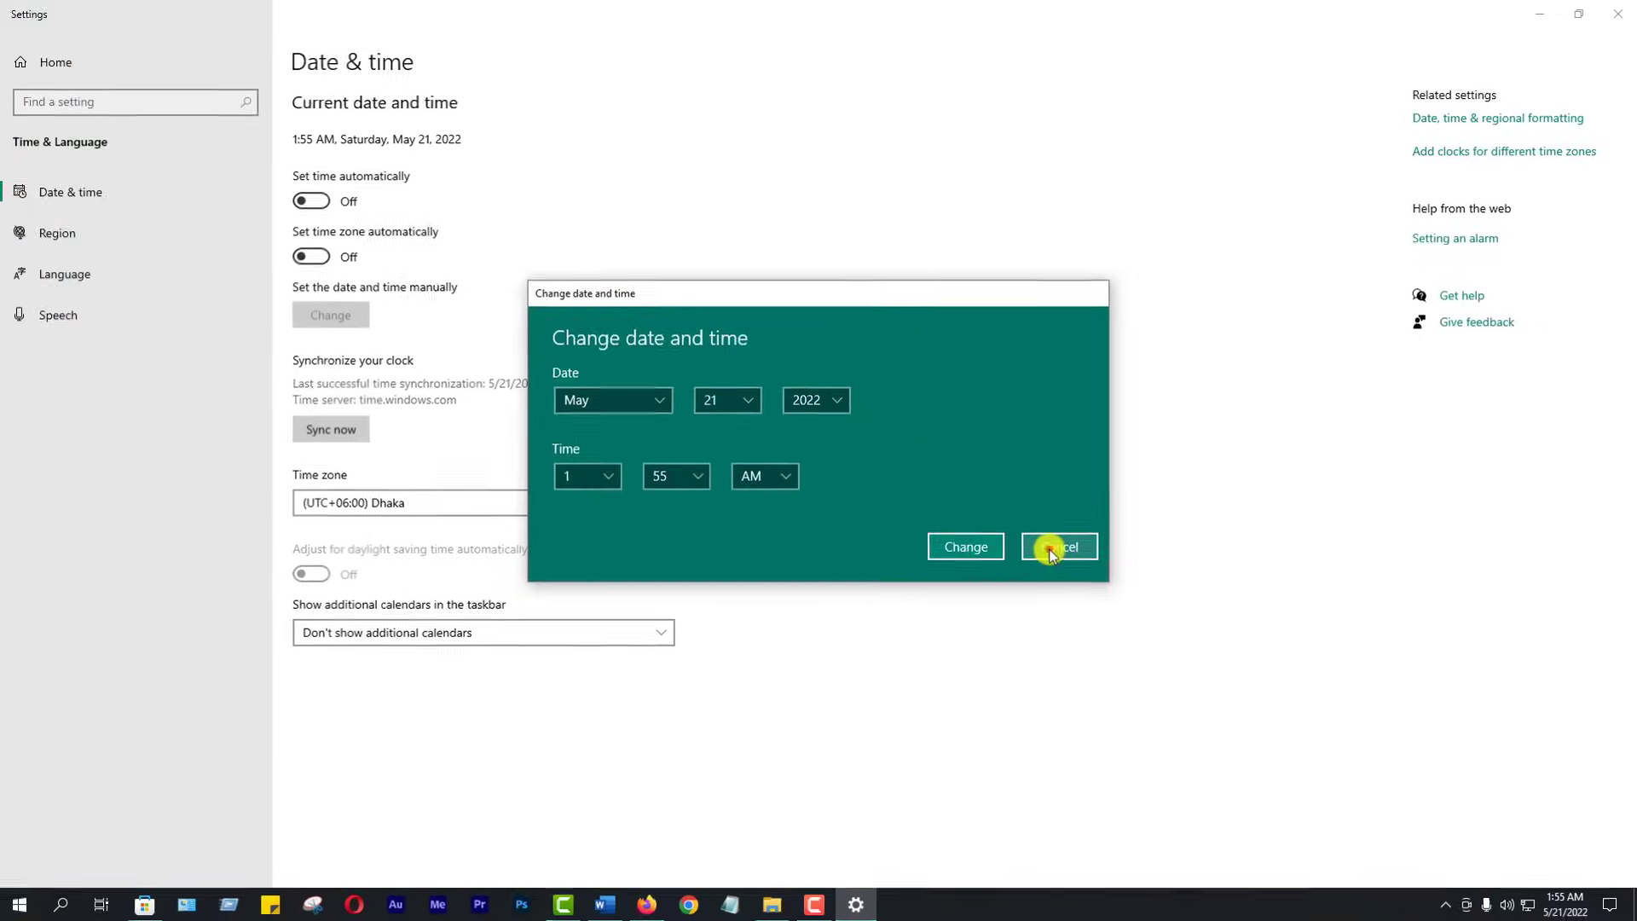
left_click(1057, 547)
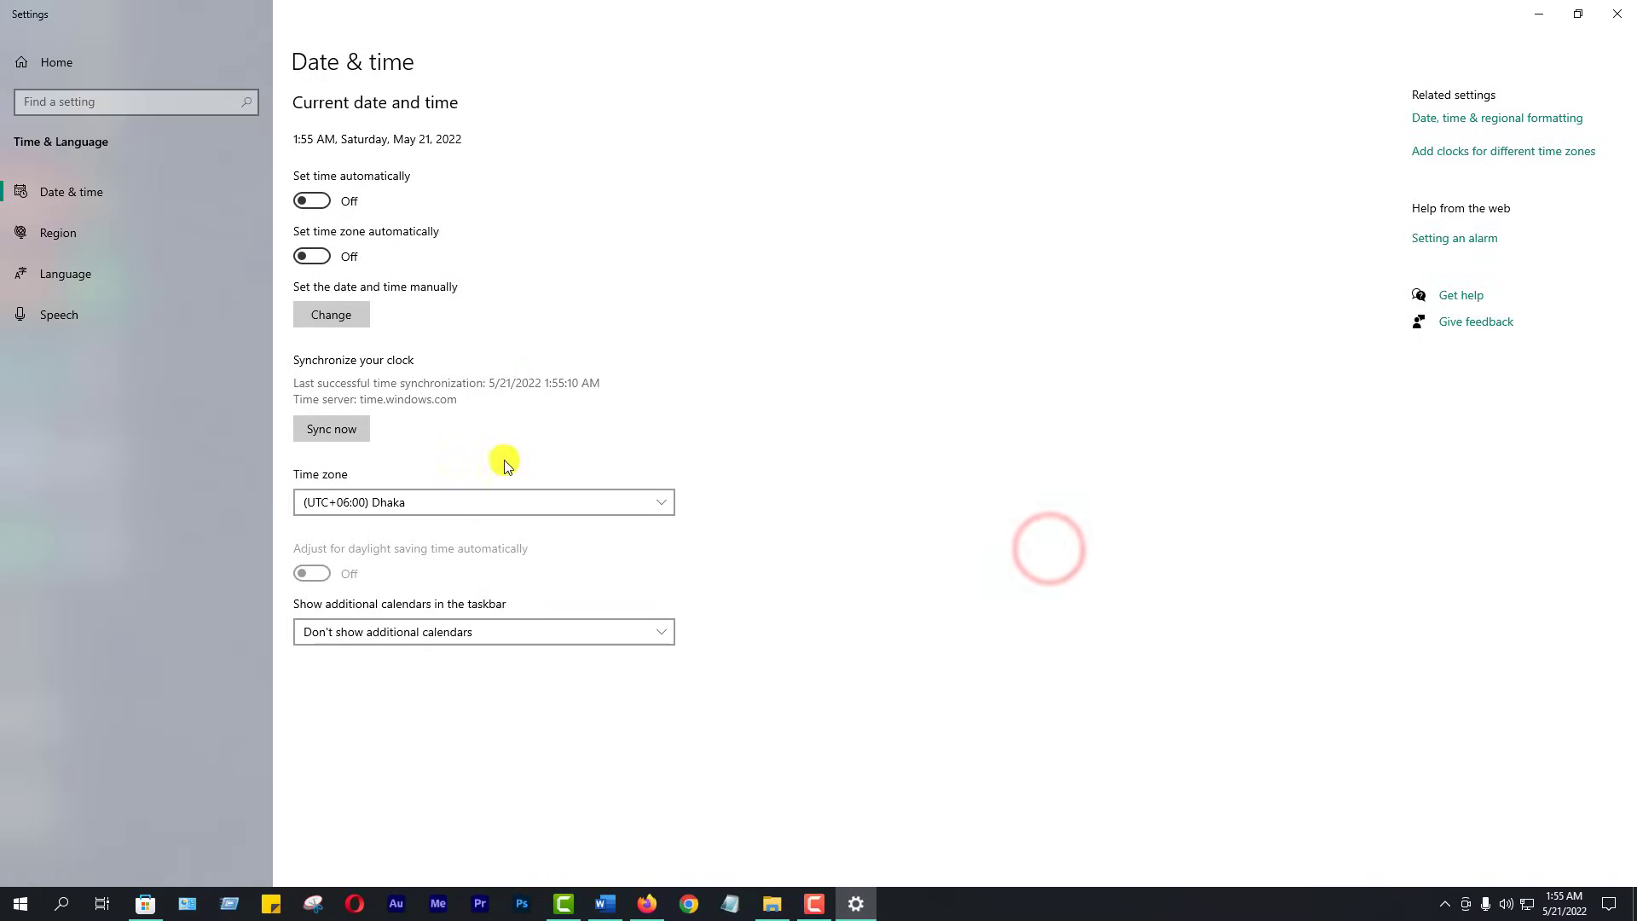
left_click(317, 202)
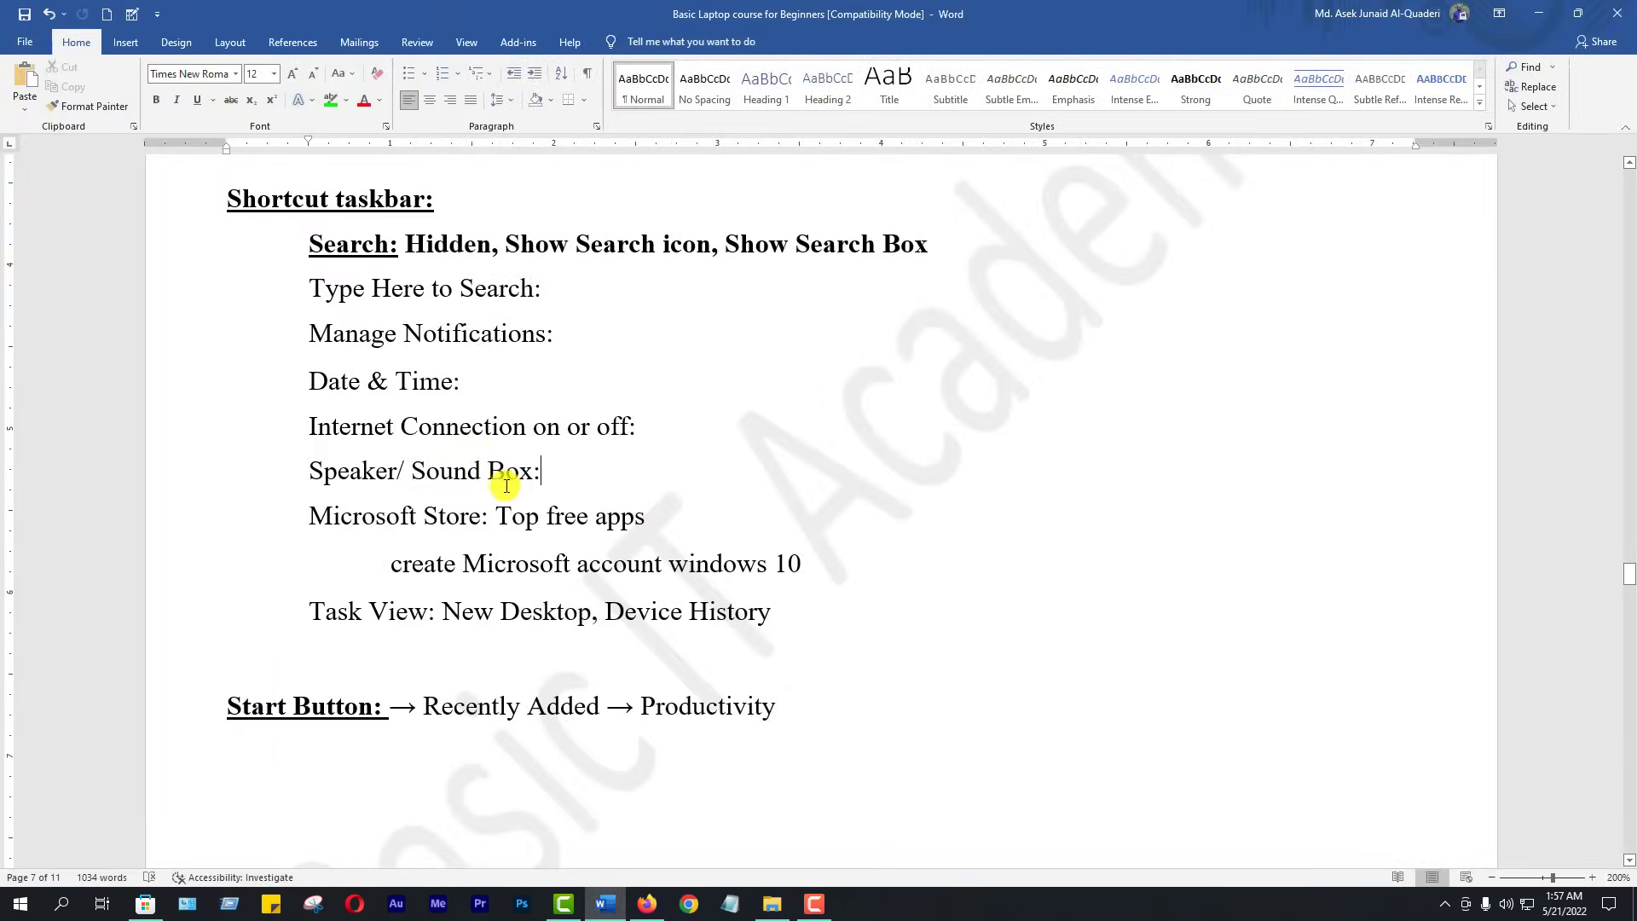
Step: Highlight the "Speaker/ Sound Box:" line in the Word course notes and minimize the document
left_click_drag(309, 471, 549, 475)
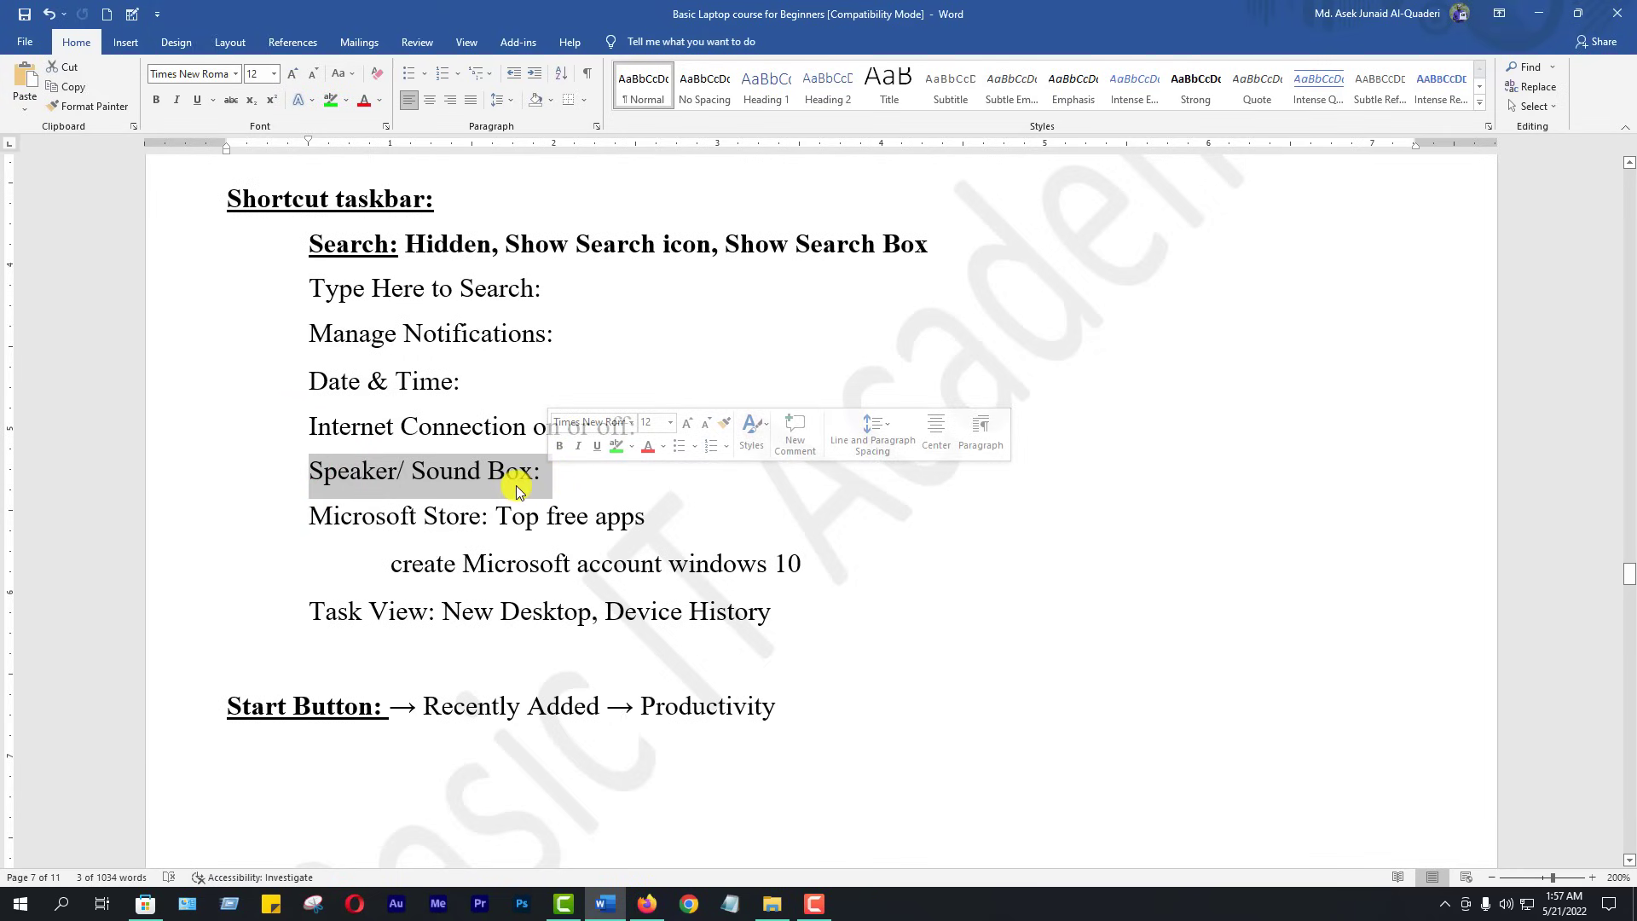
left_click(1545, 9)
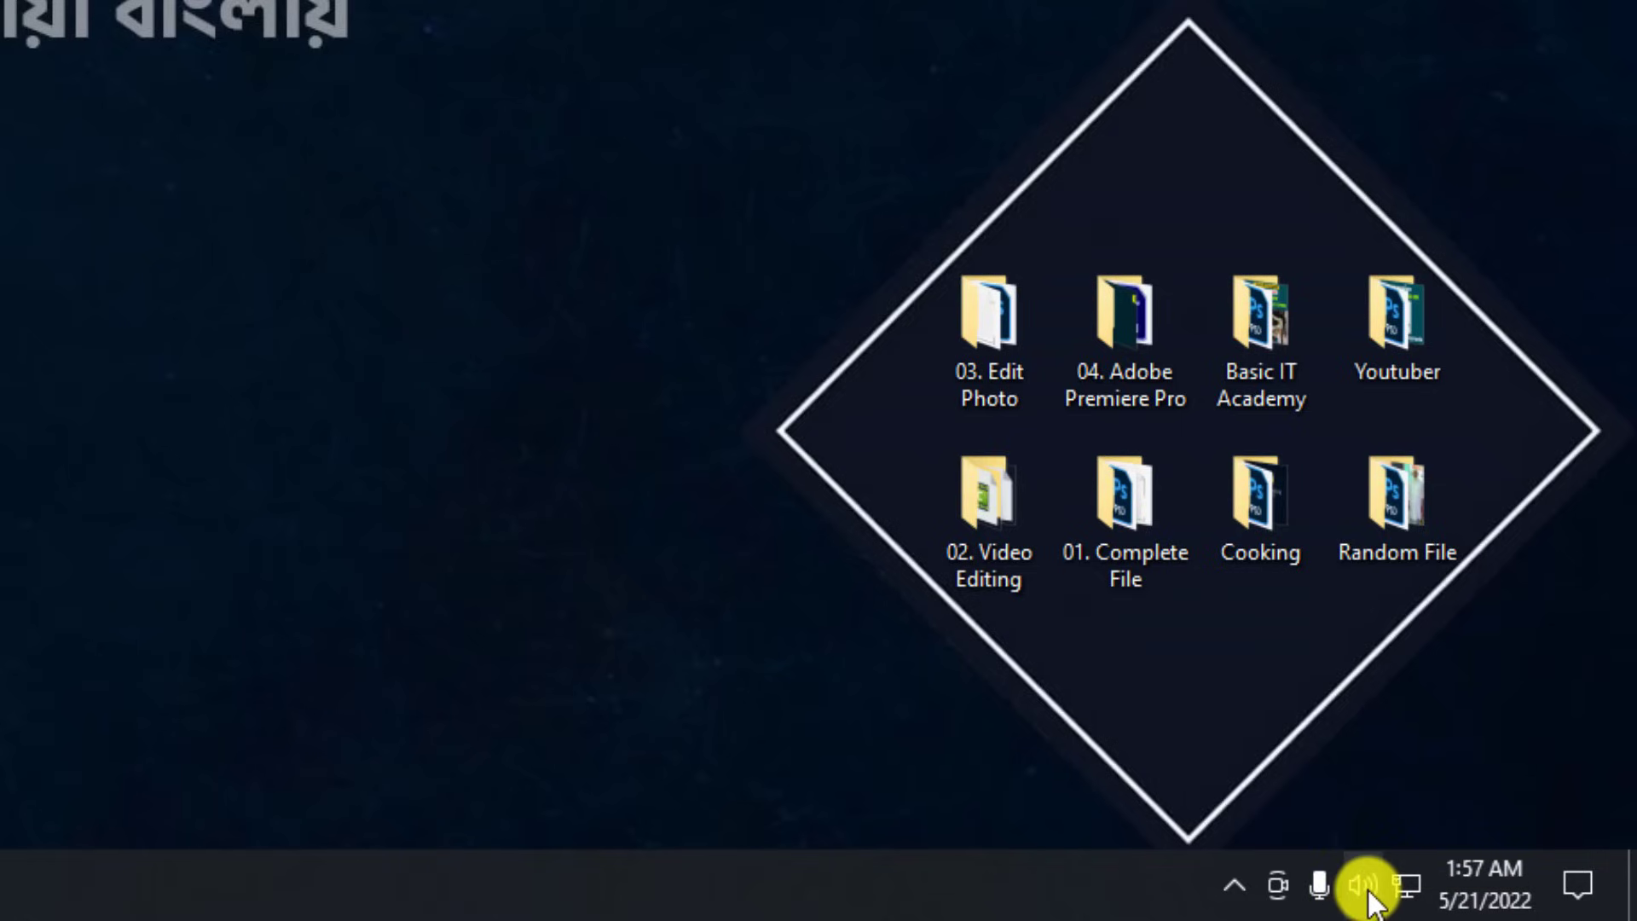
Step: Lower the speaker volume to 10, raise it to 90, and dismiss the volume control
left_click(1364, 887)
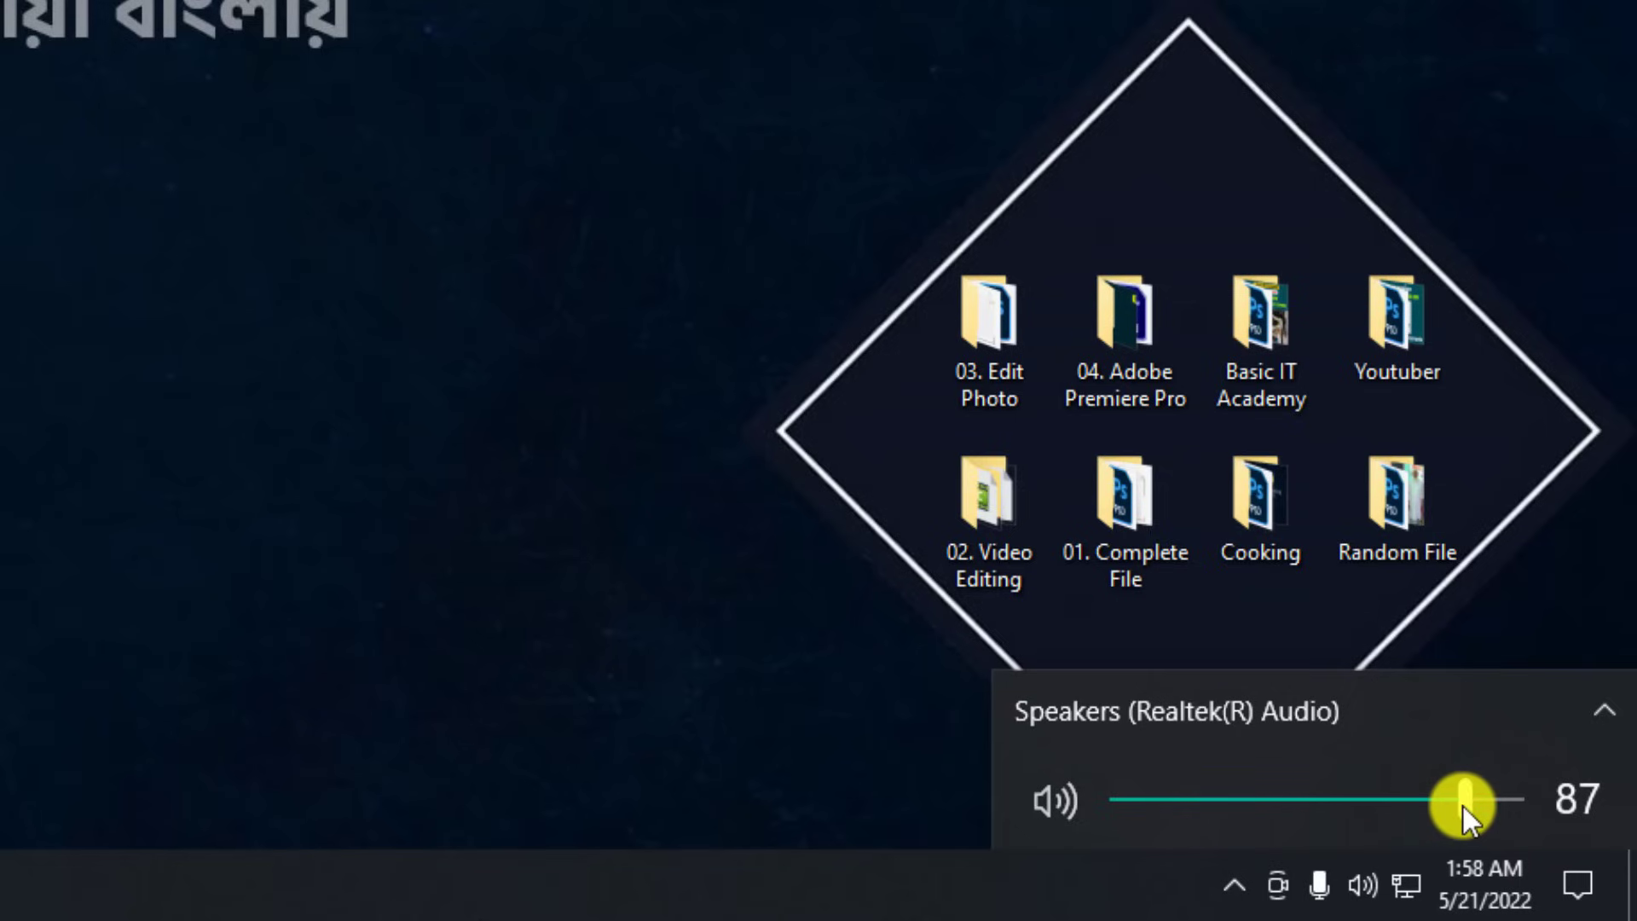
left_click_drag(1468, 800, 1163, 817)
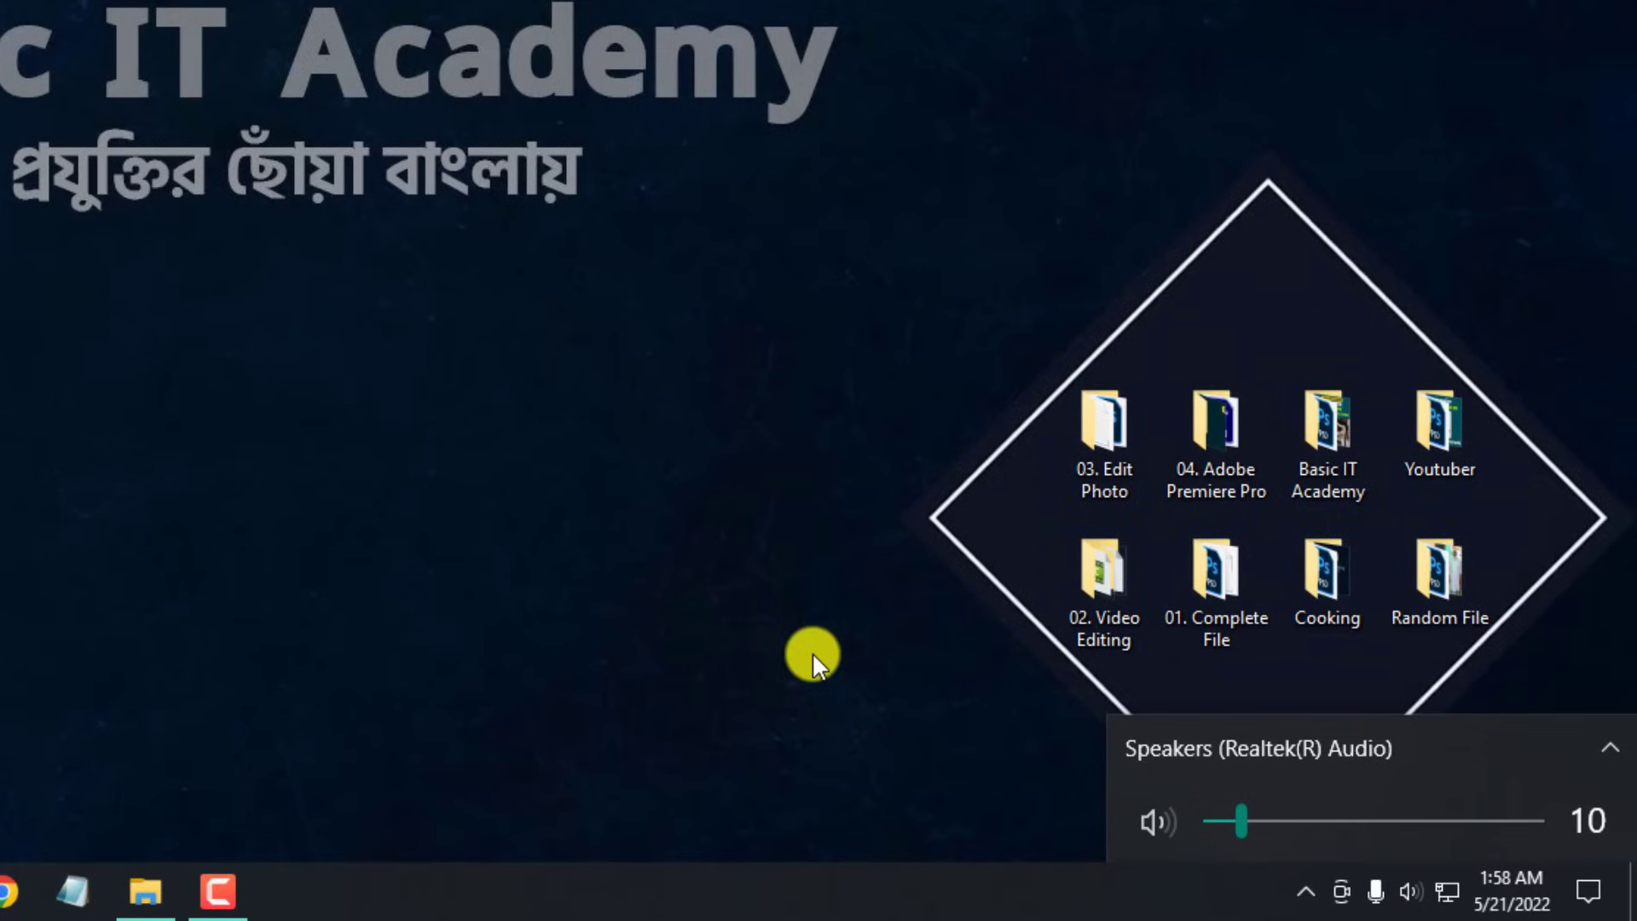
left_click_drag(1250, 819, 1506, 837)
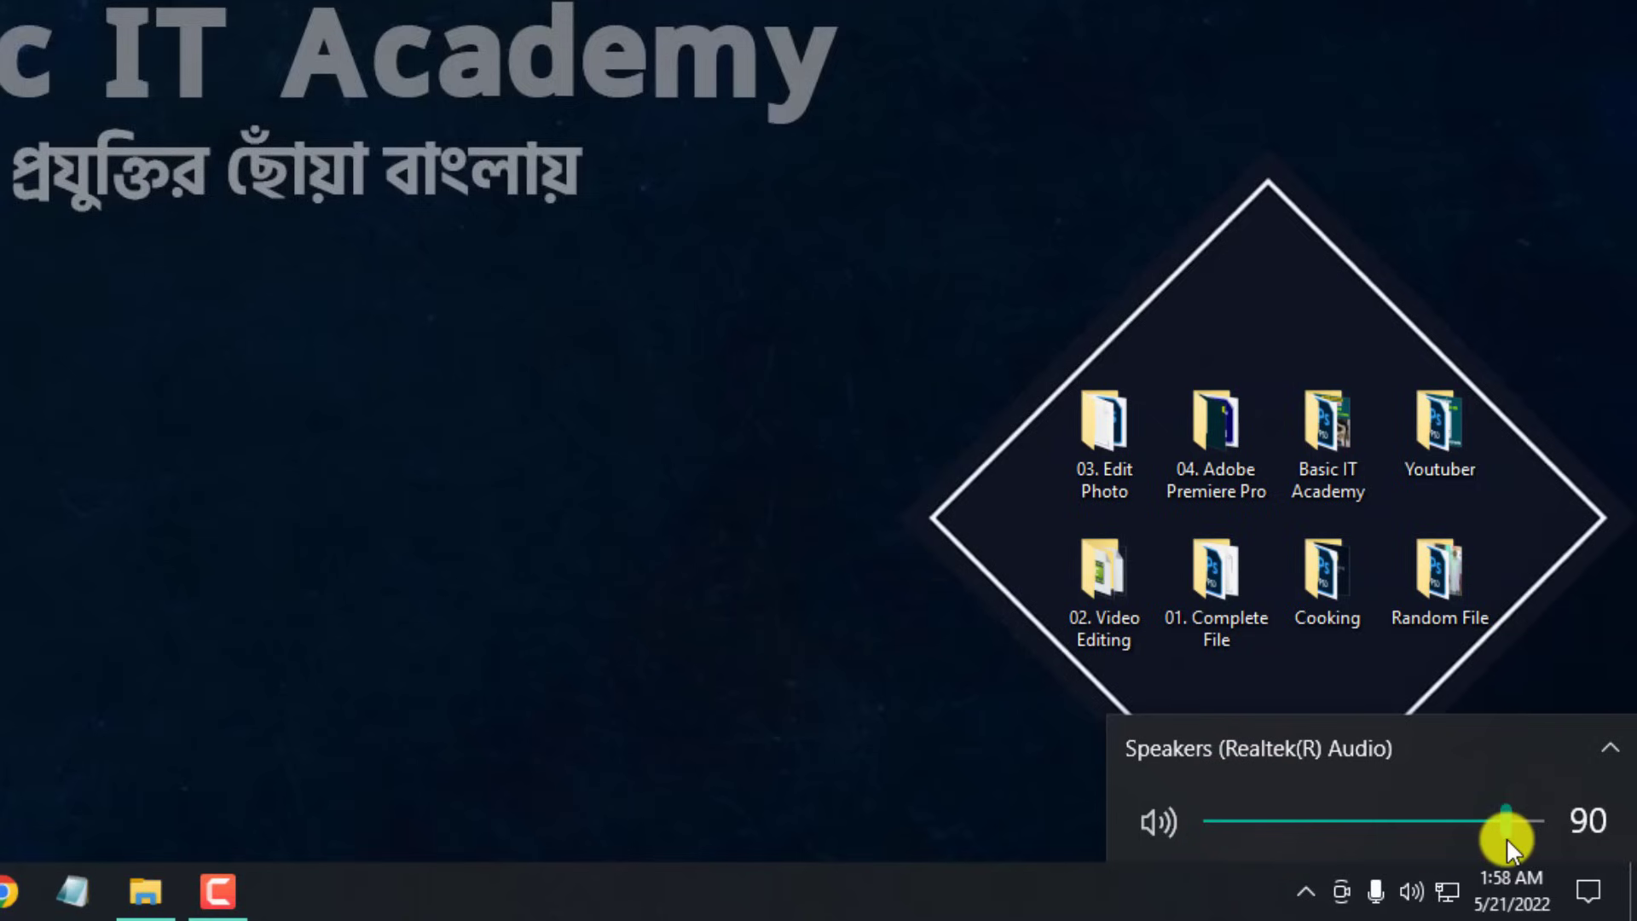
left_click(972, 759)
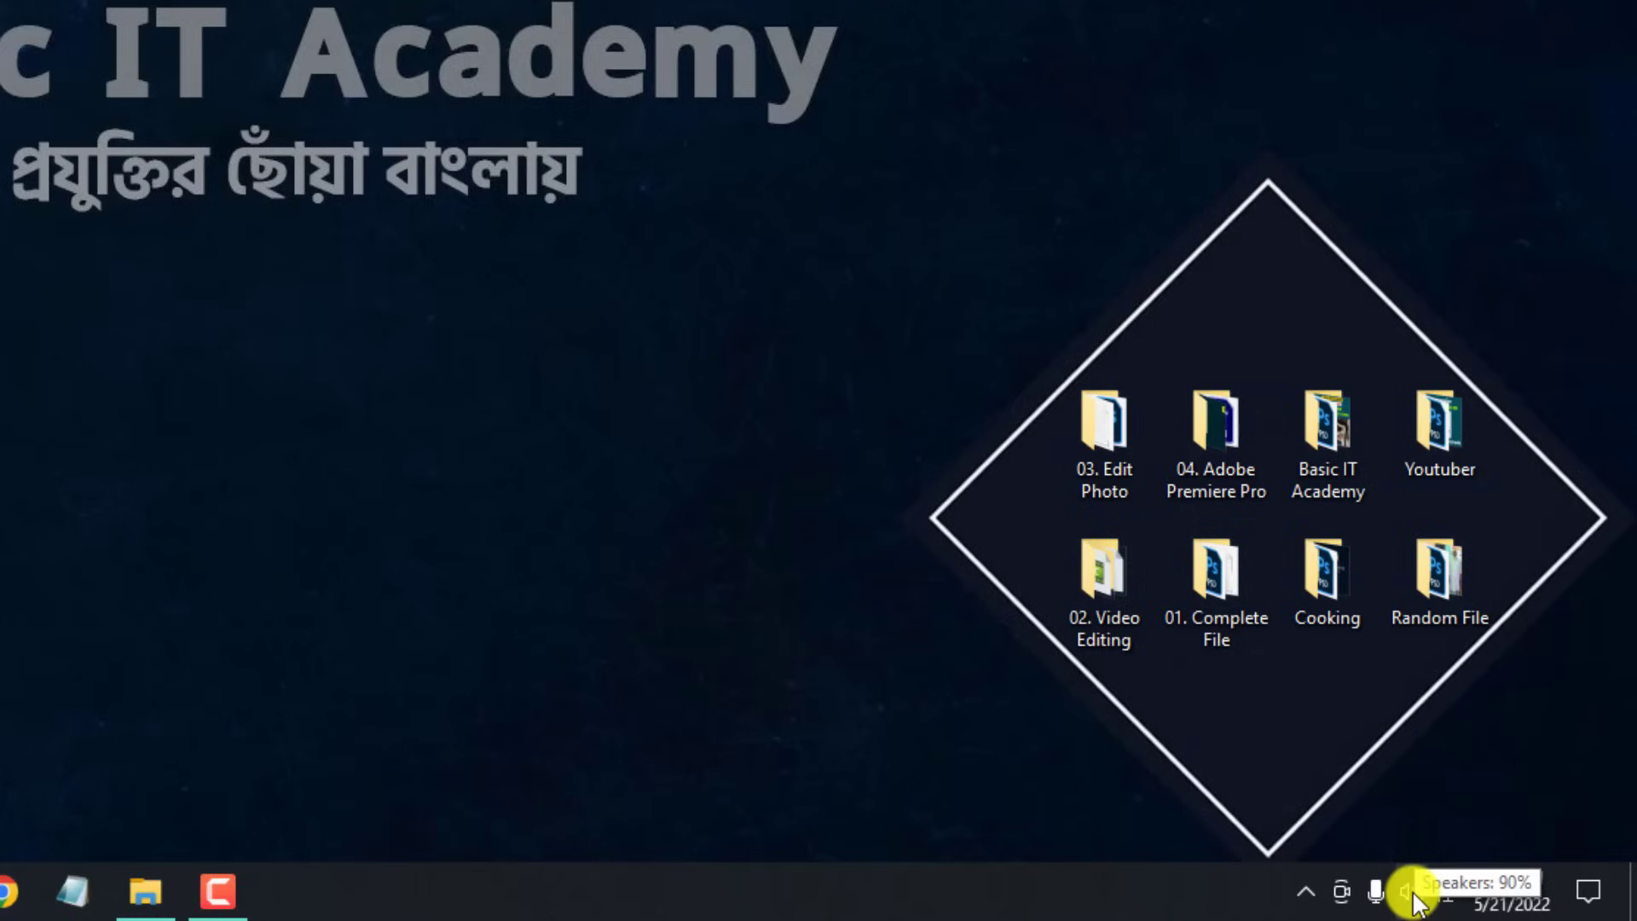
Step: Open the Sound settings from the taskbar speaker, examine the output and input device options, and close the settings
right_click(1411, 893)
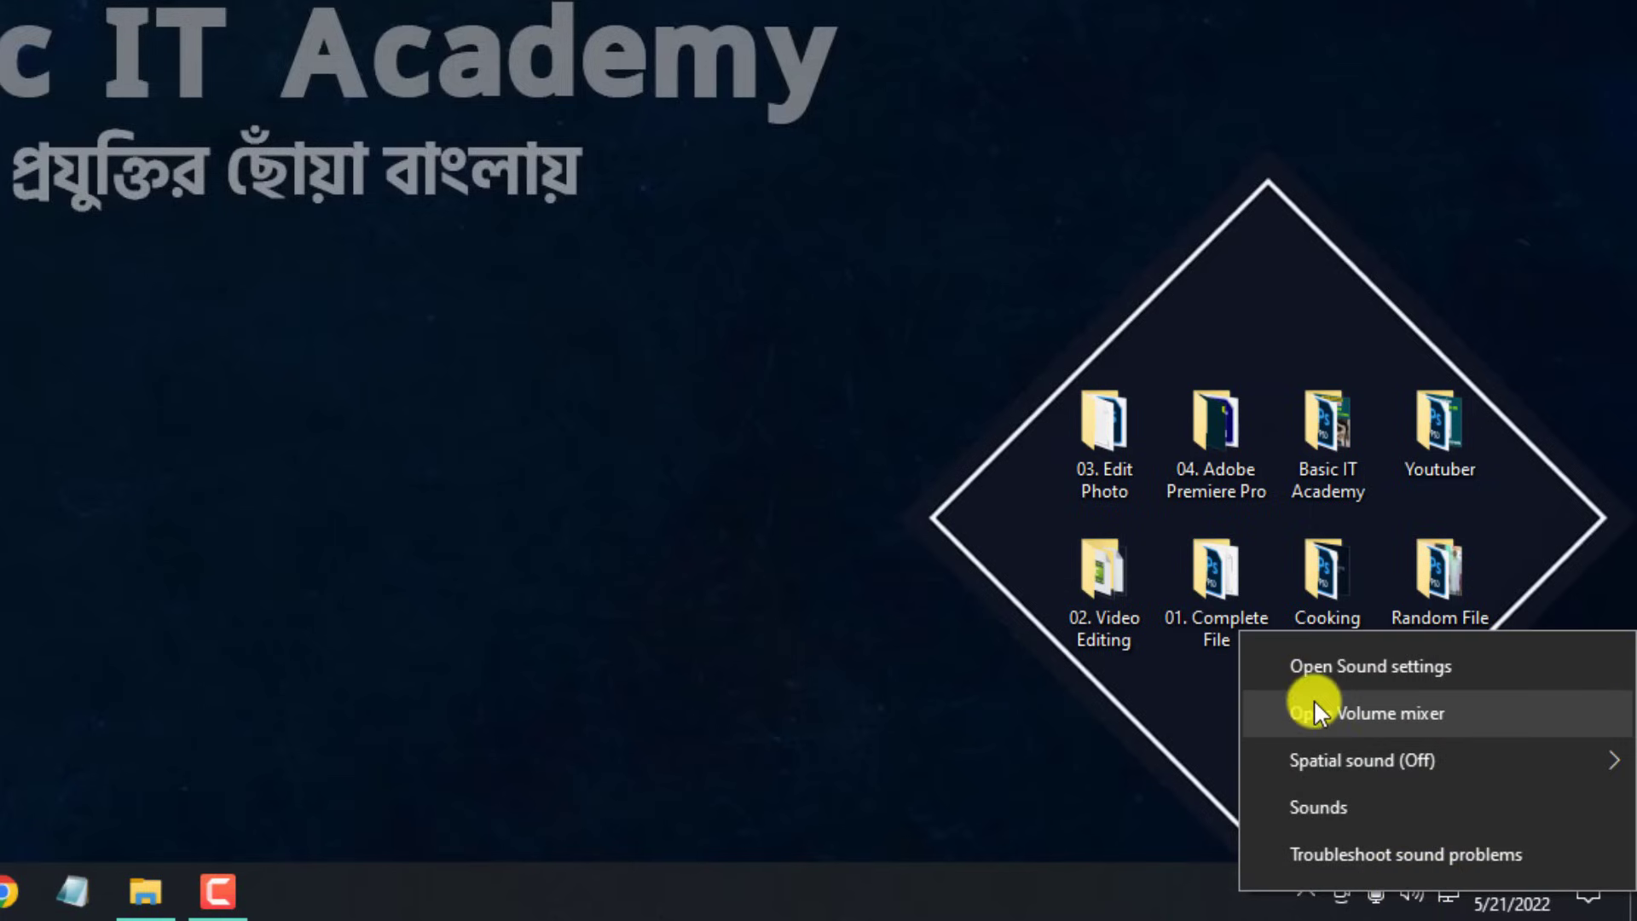
left_click(1373, 666)
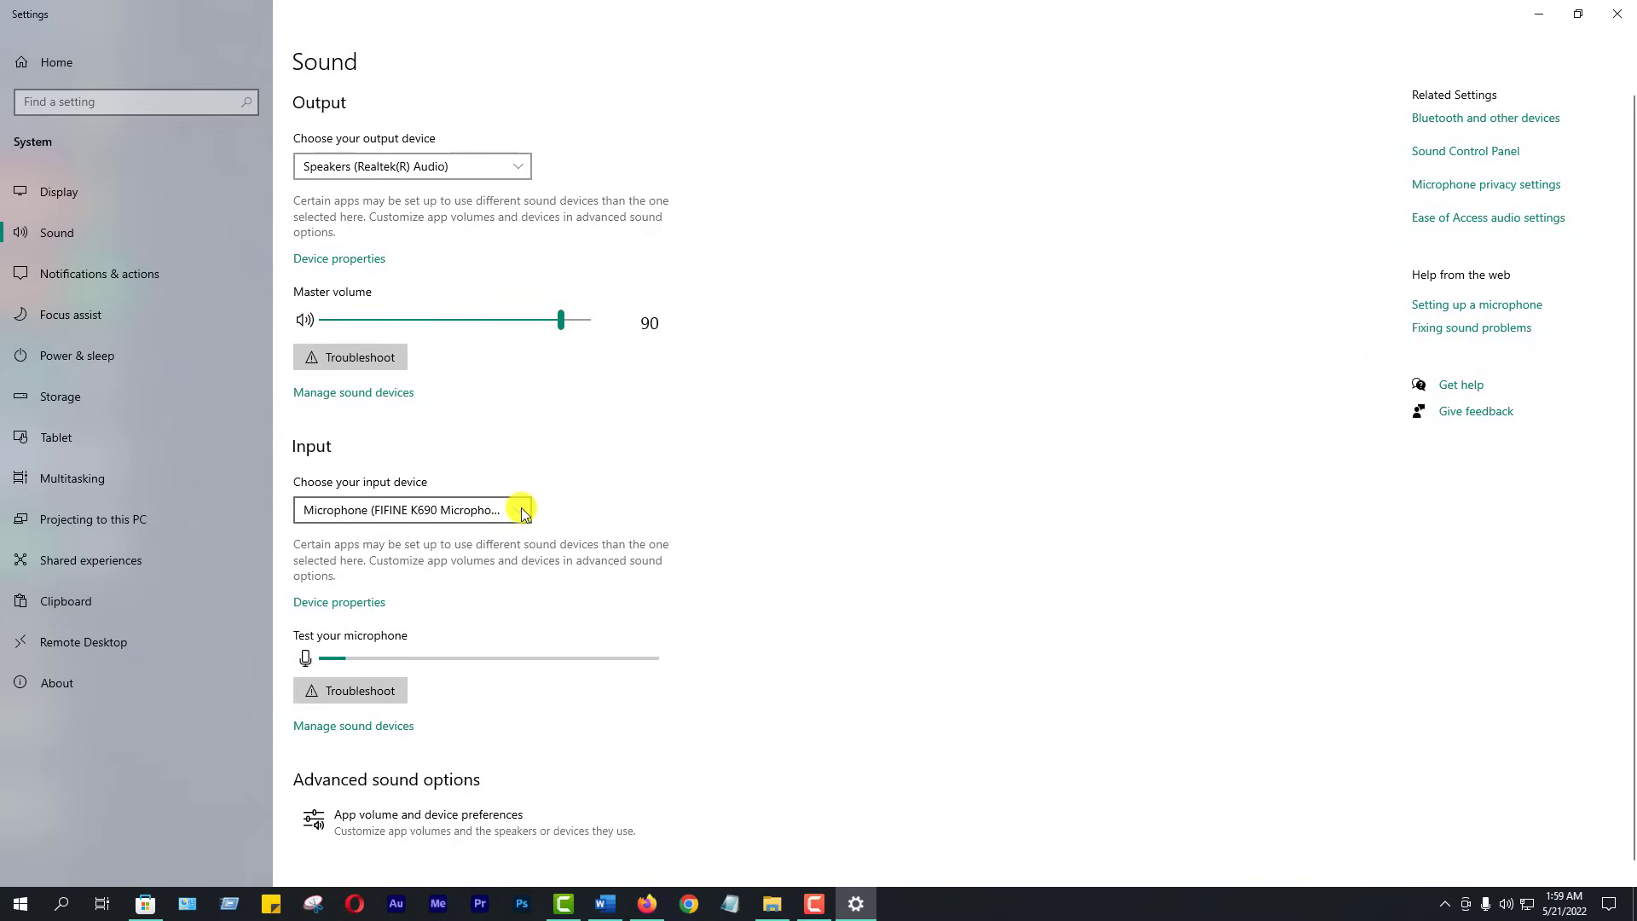
left_click_drag(520, 508, 651, 489)
left_click(1615, 12)
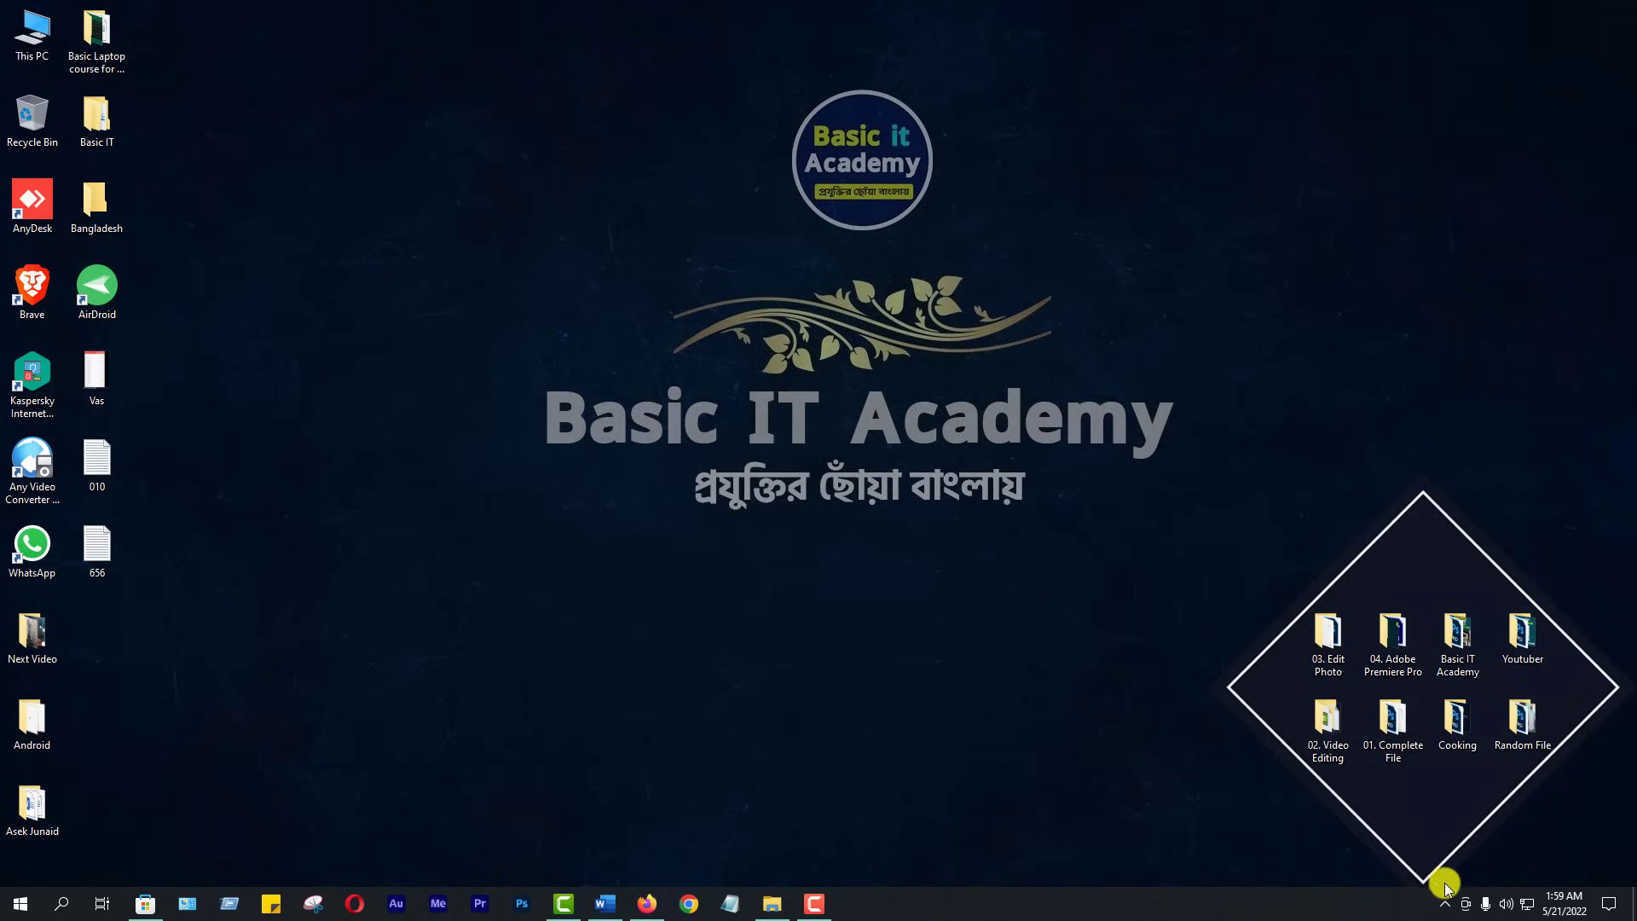
Step: Open the Volume Mixer, mute and unmute the Speakers device, and close the mixer
right_click(1507, 910)
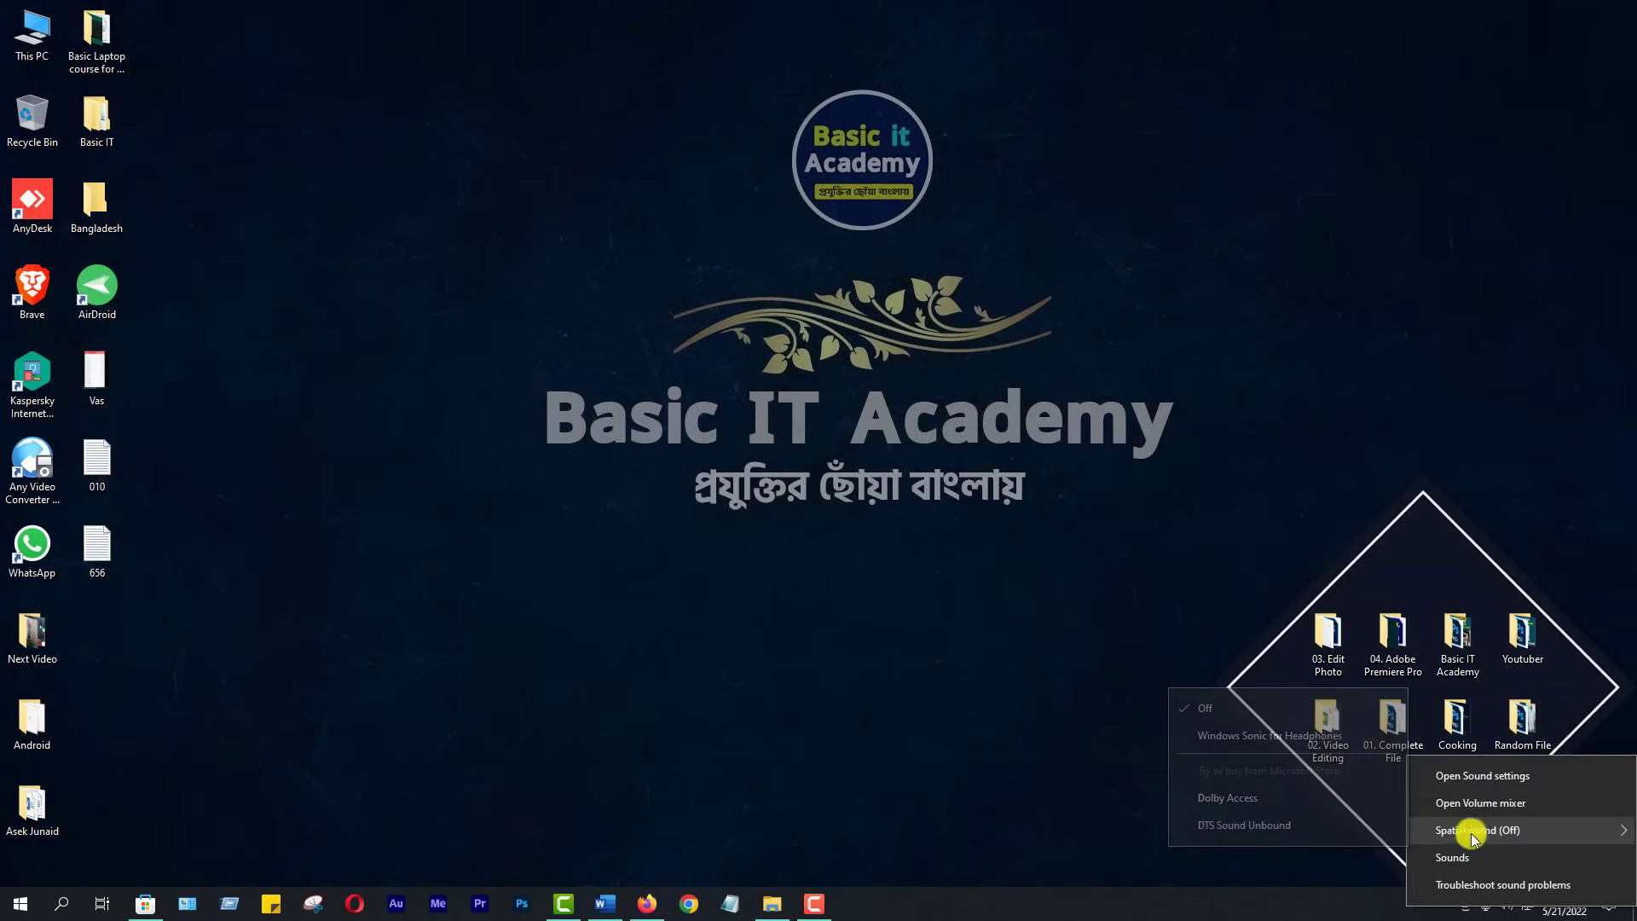
left_click(1492, 805)
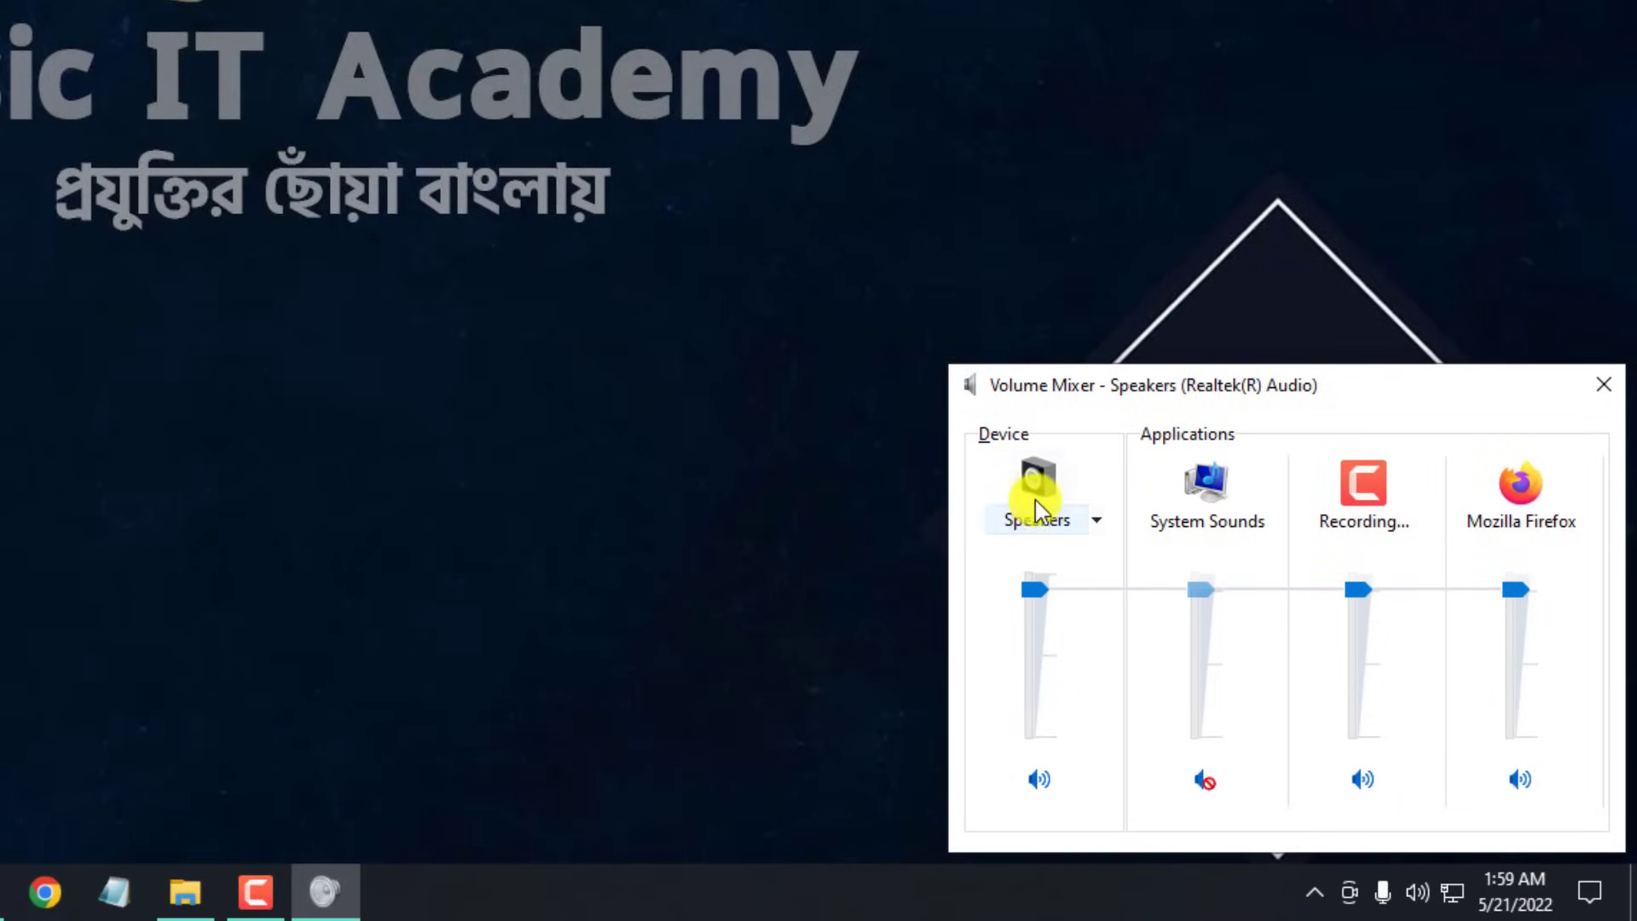
left_click(1037, 778)
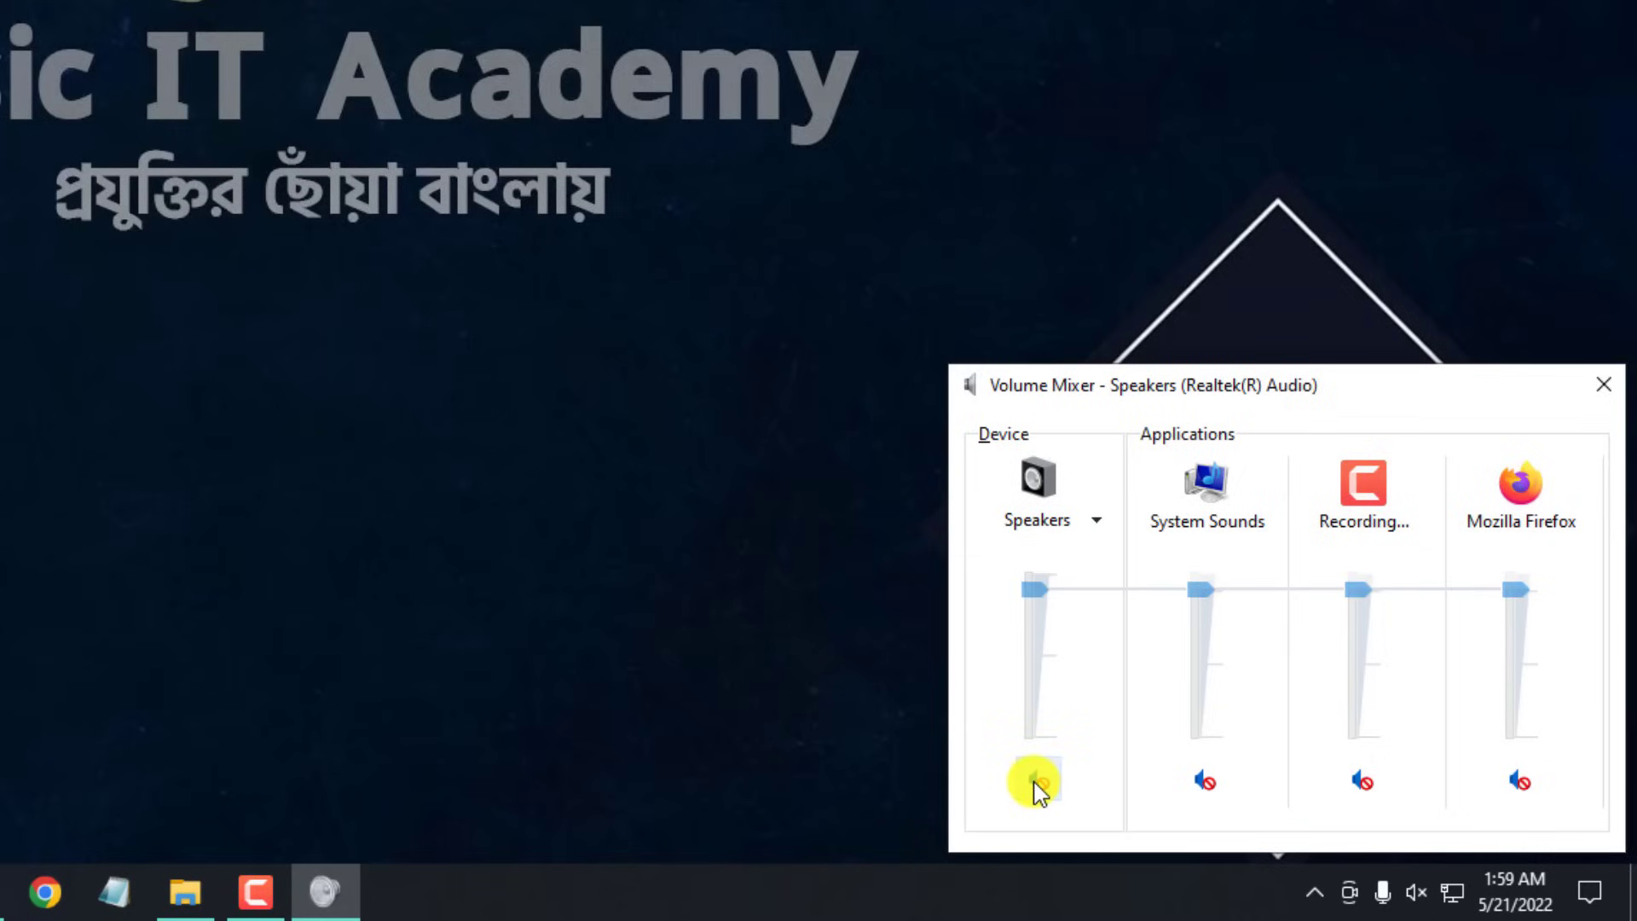
left_click(1038, 780)
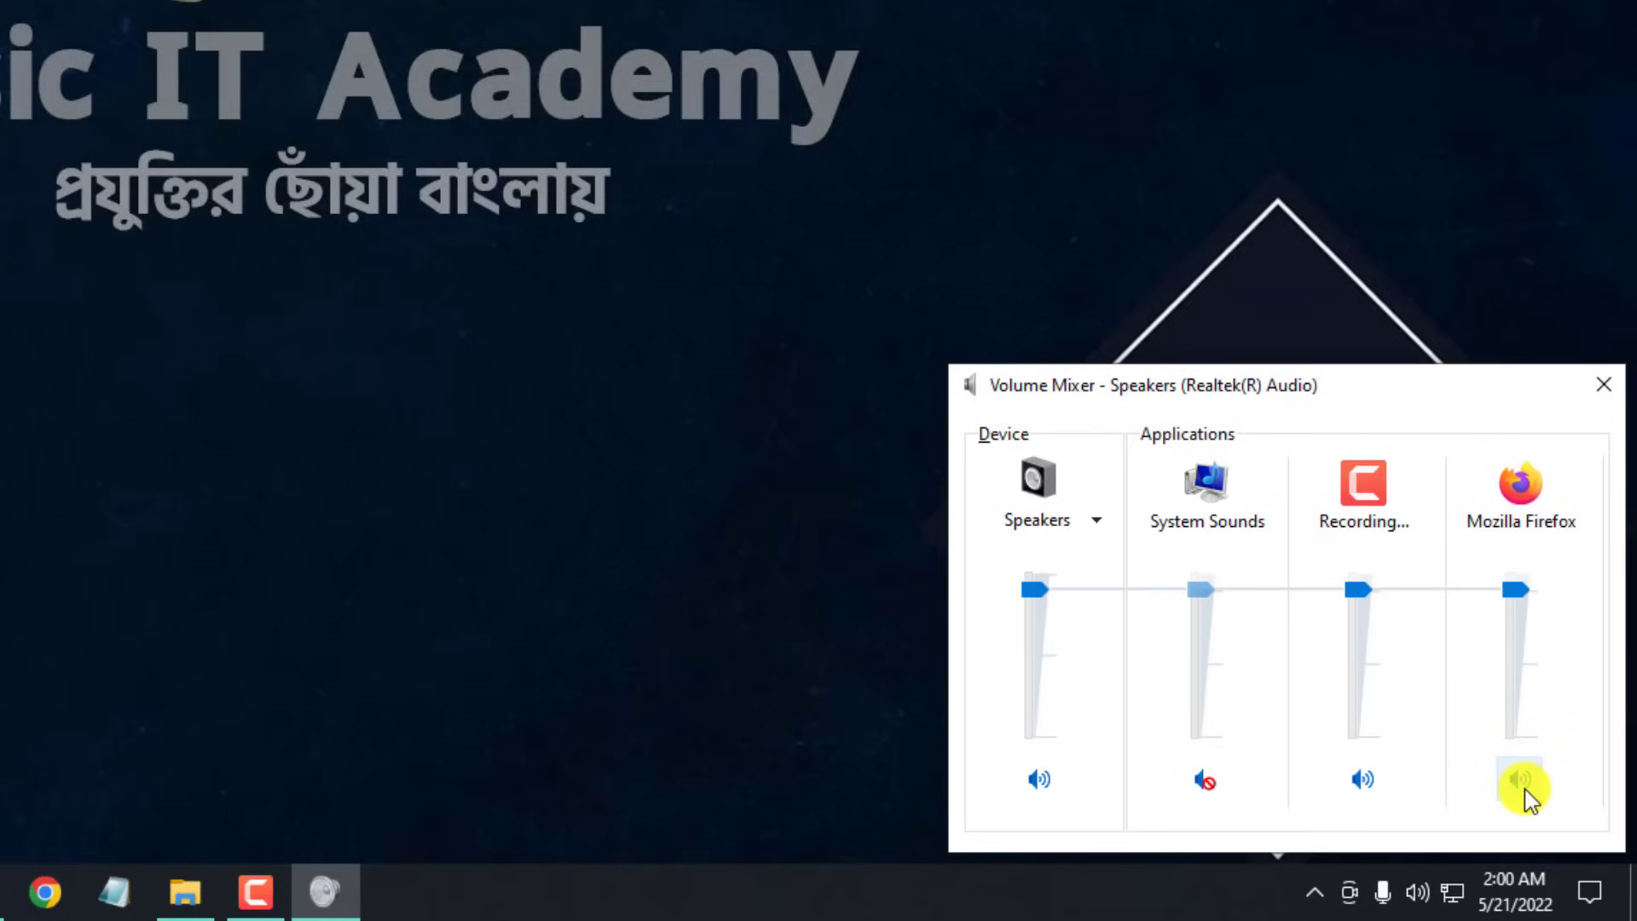
left_click(1604, 384)
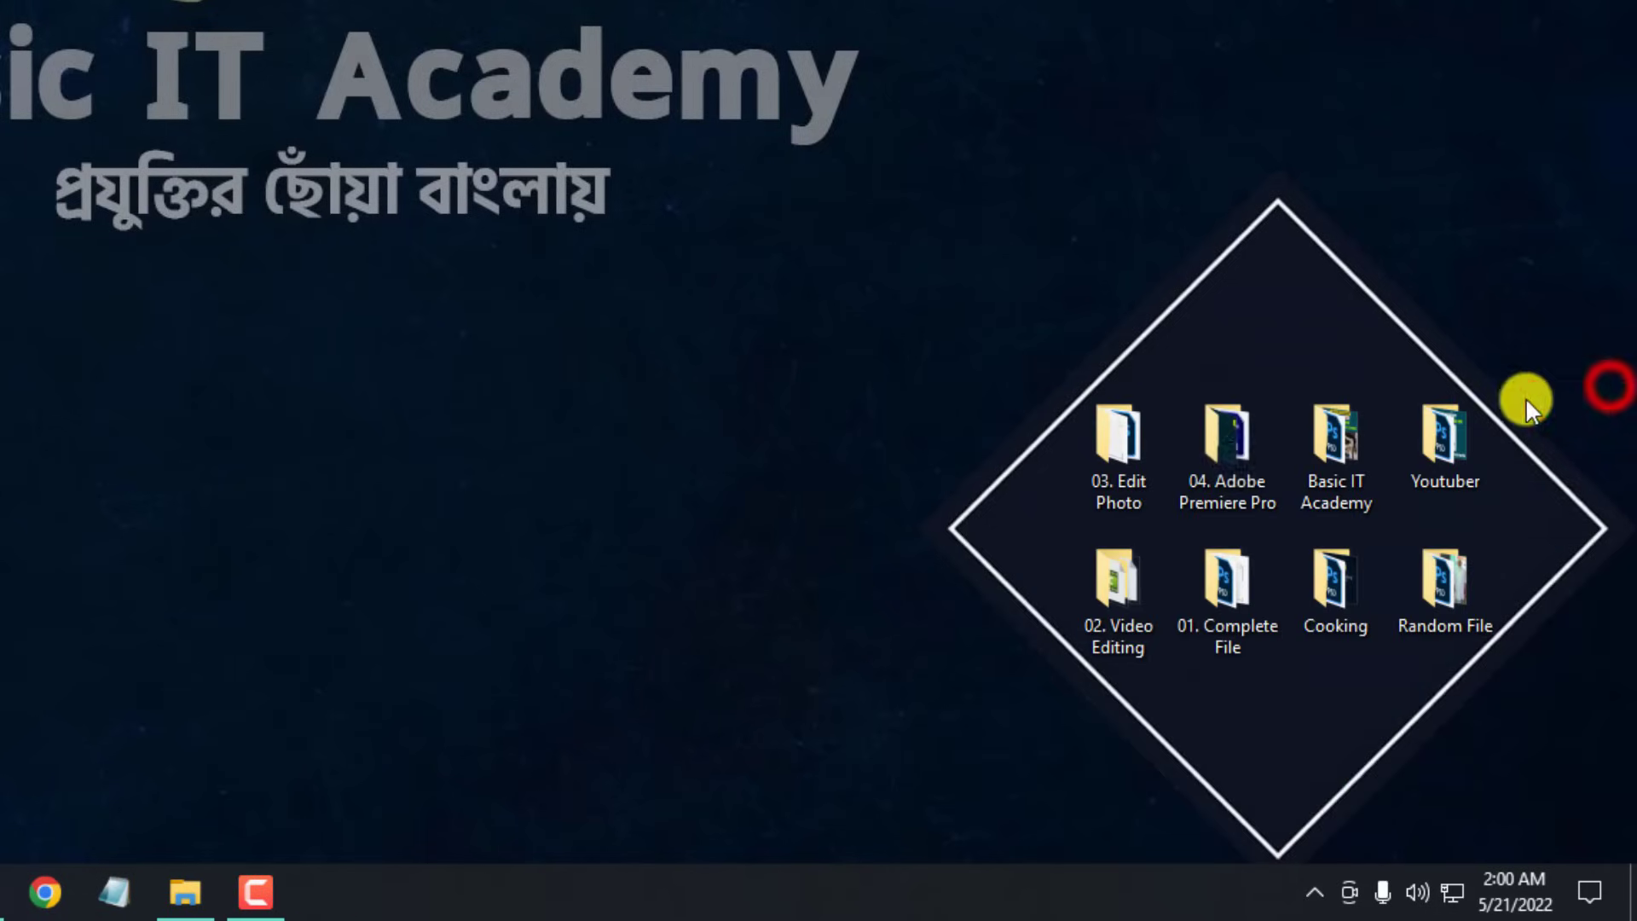
right_click(1419, 905)
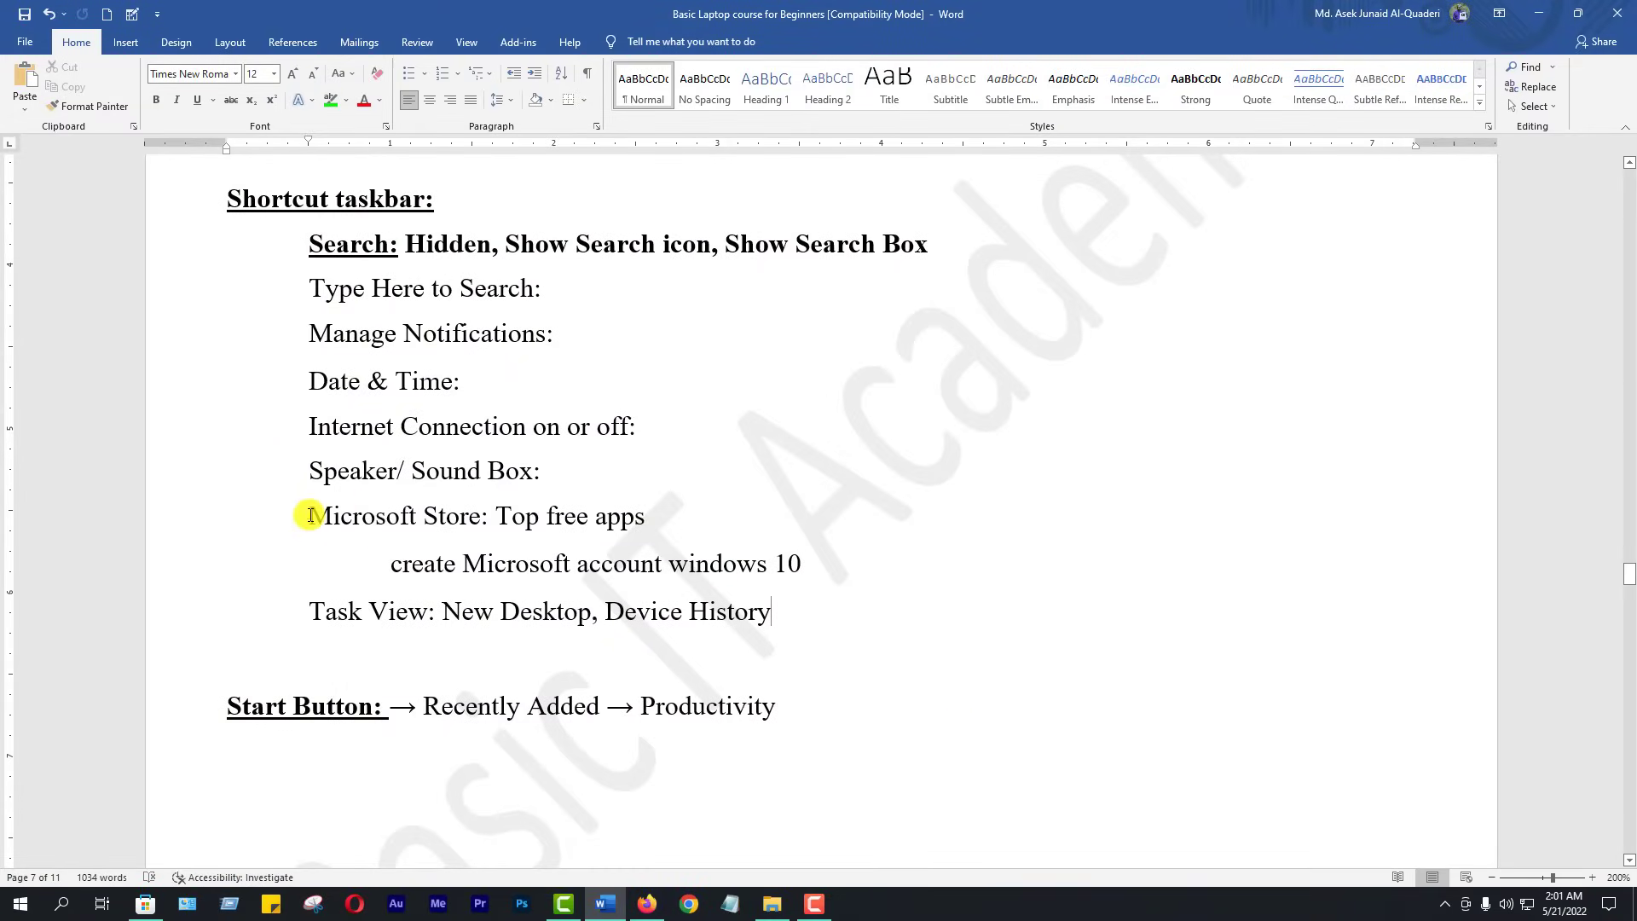
Step: Highlight the "Microsoft Store: Top free apps" line in the Word course notes and minimize the document
left_click_drag(308, 515, 673, 518)
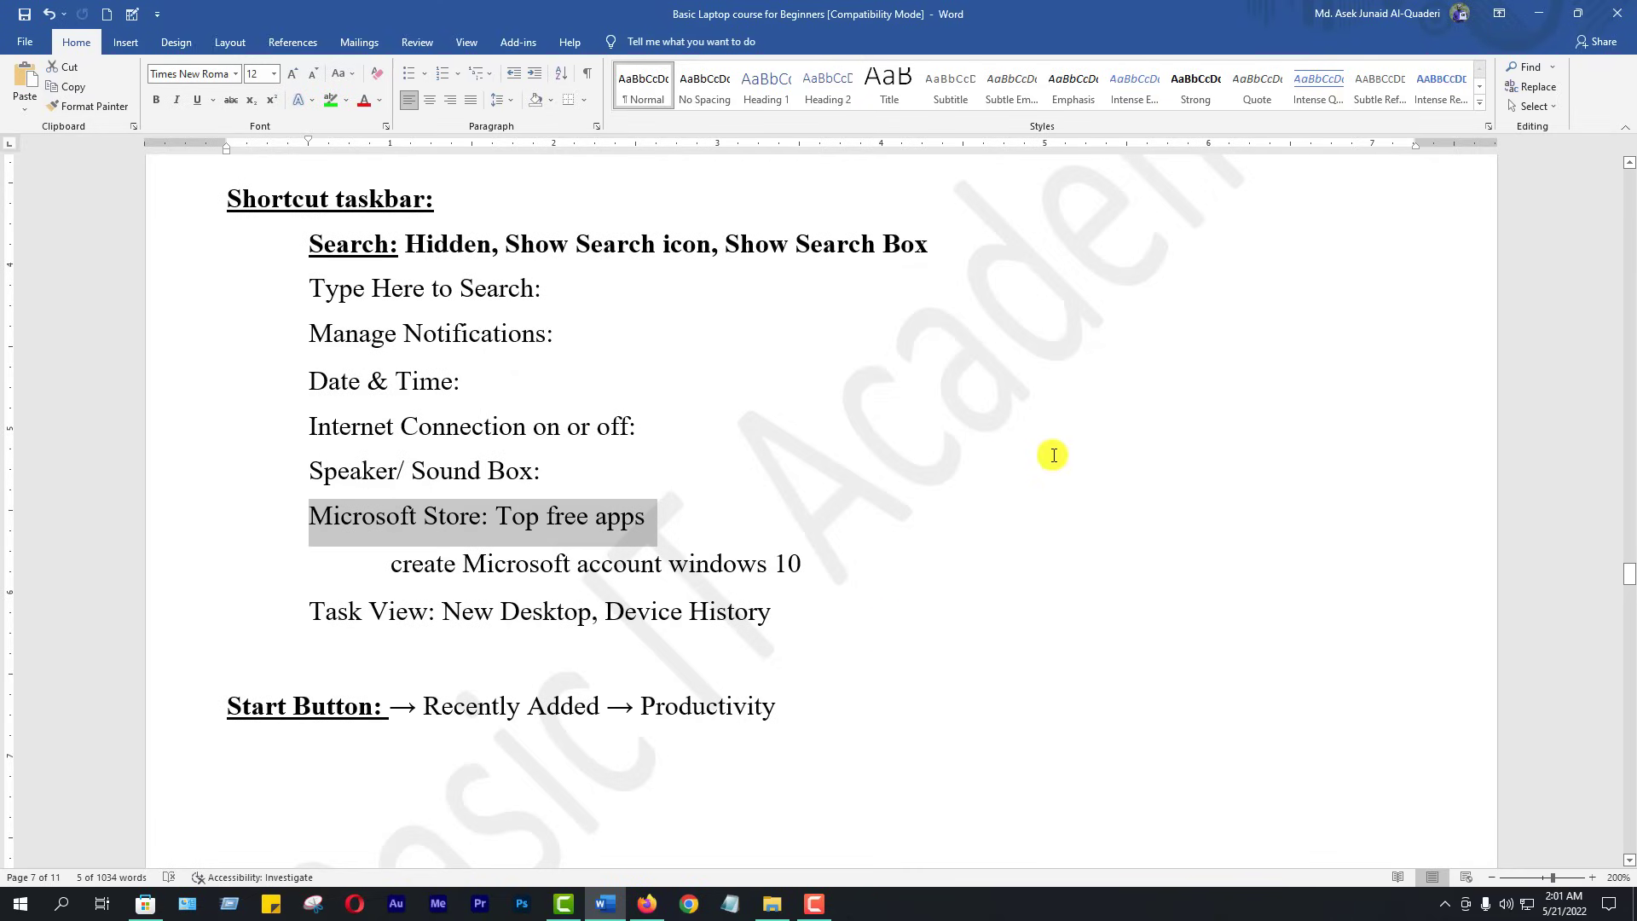
left_click(1540, 14)
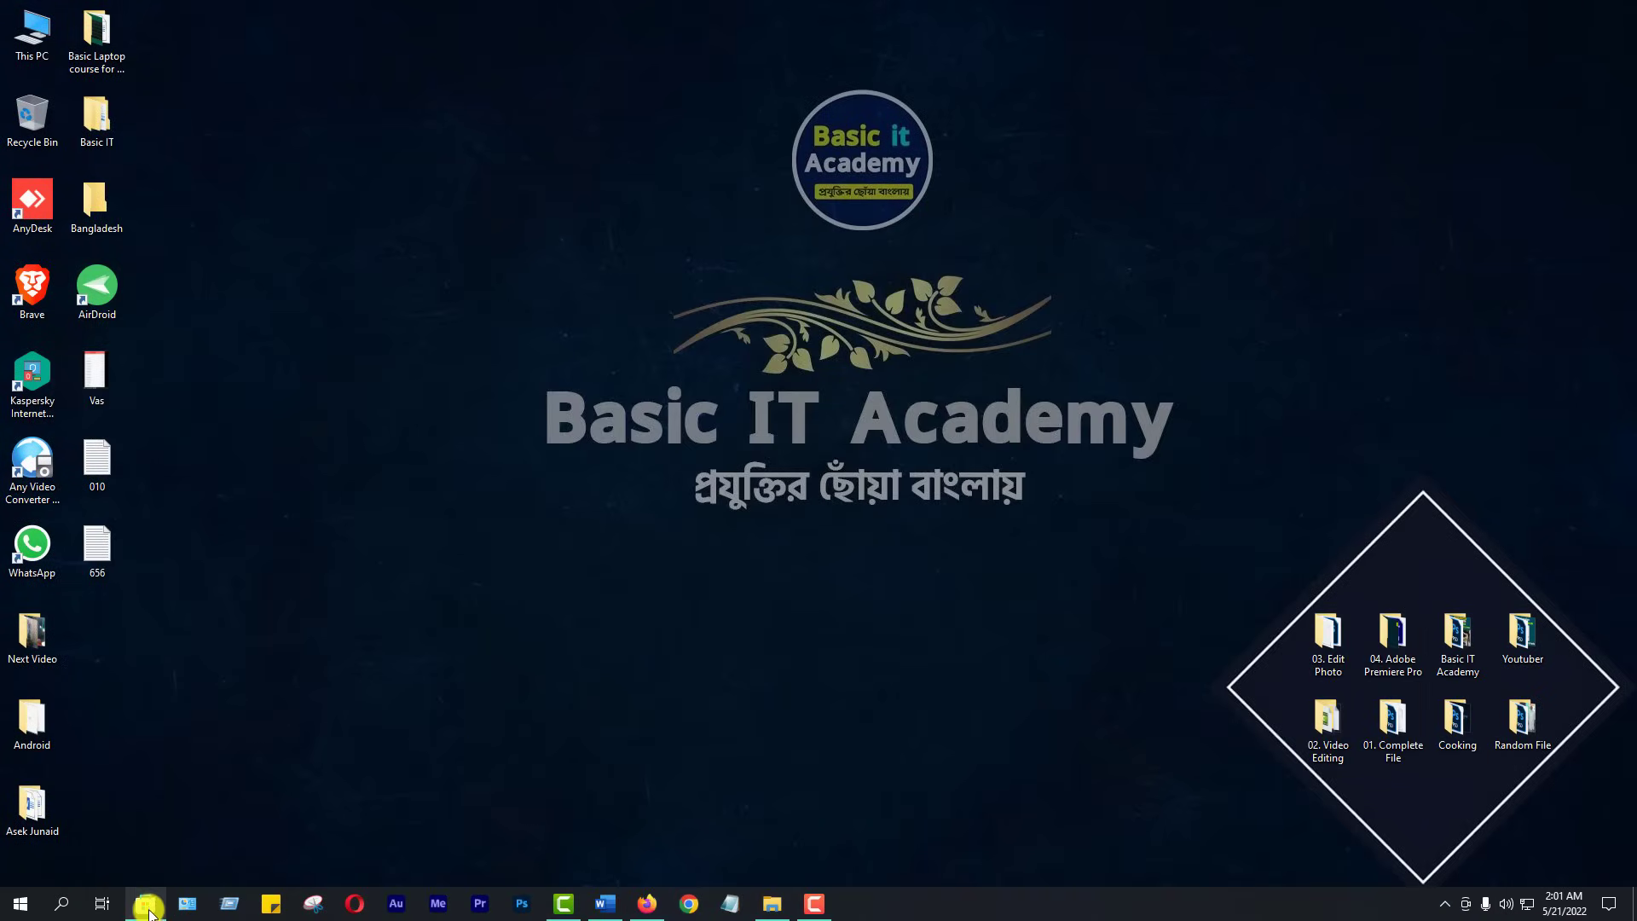
Step: Switch to Microsoft Store and open the full list of Top free apps
mouse_move(150, 911)
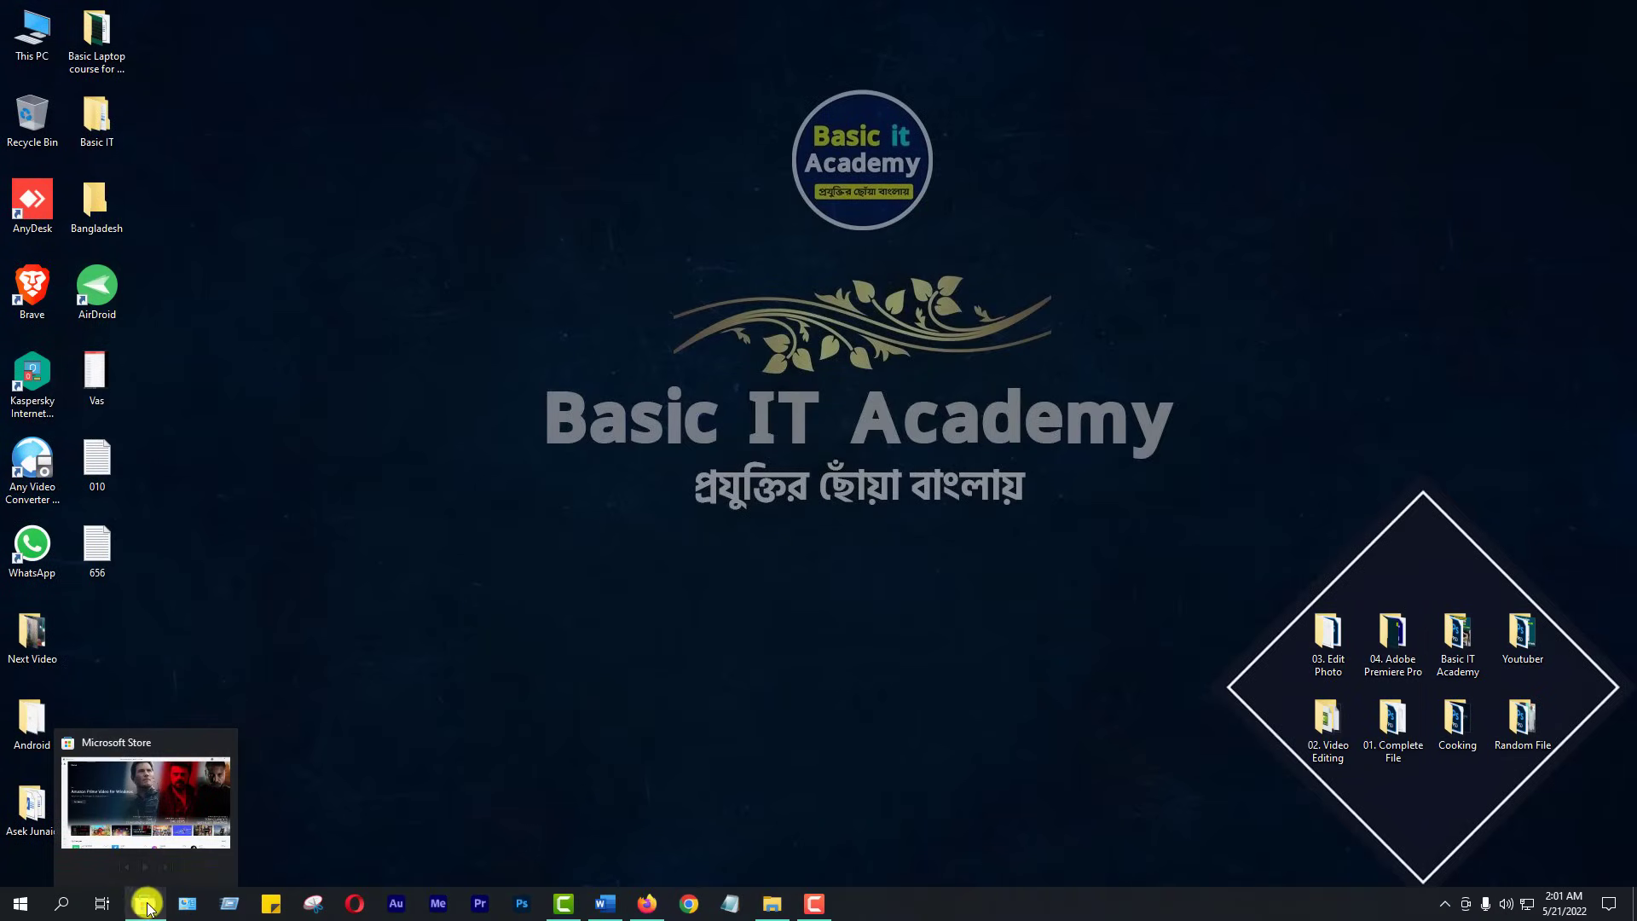
left_click(148, 910)
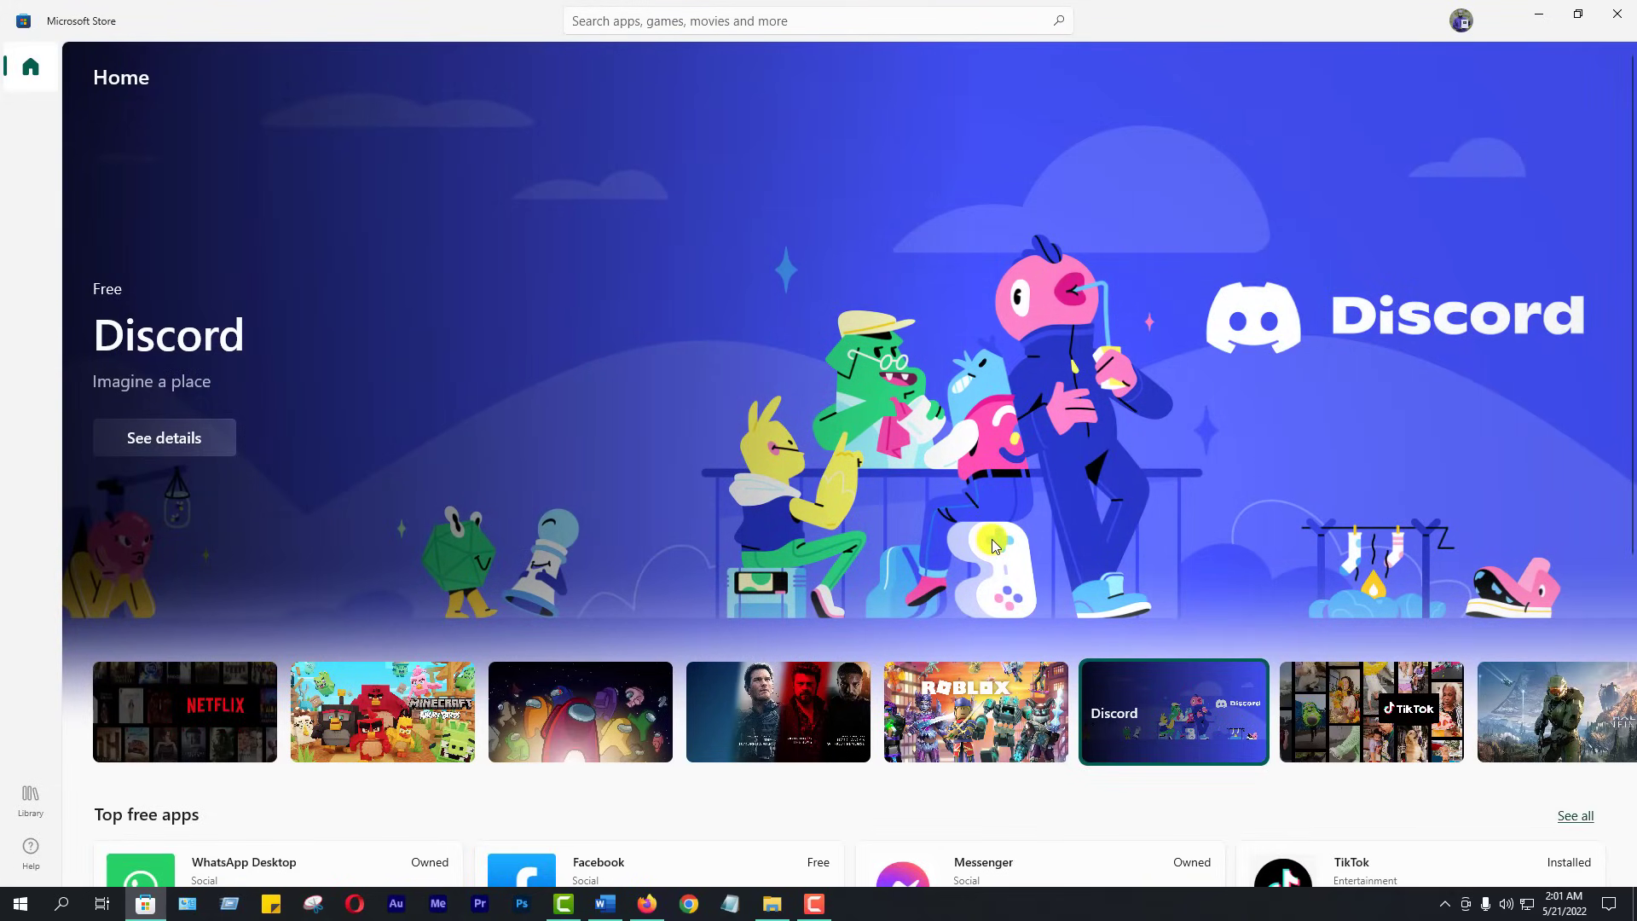
scroll(996, 537, "down", 3)
scroll(1003, 597, "down", 2)
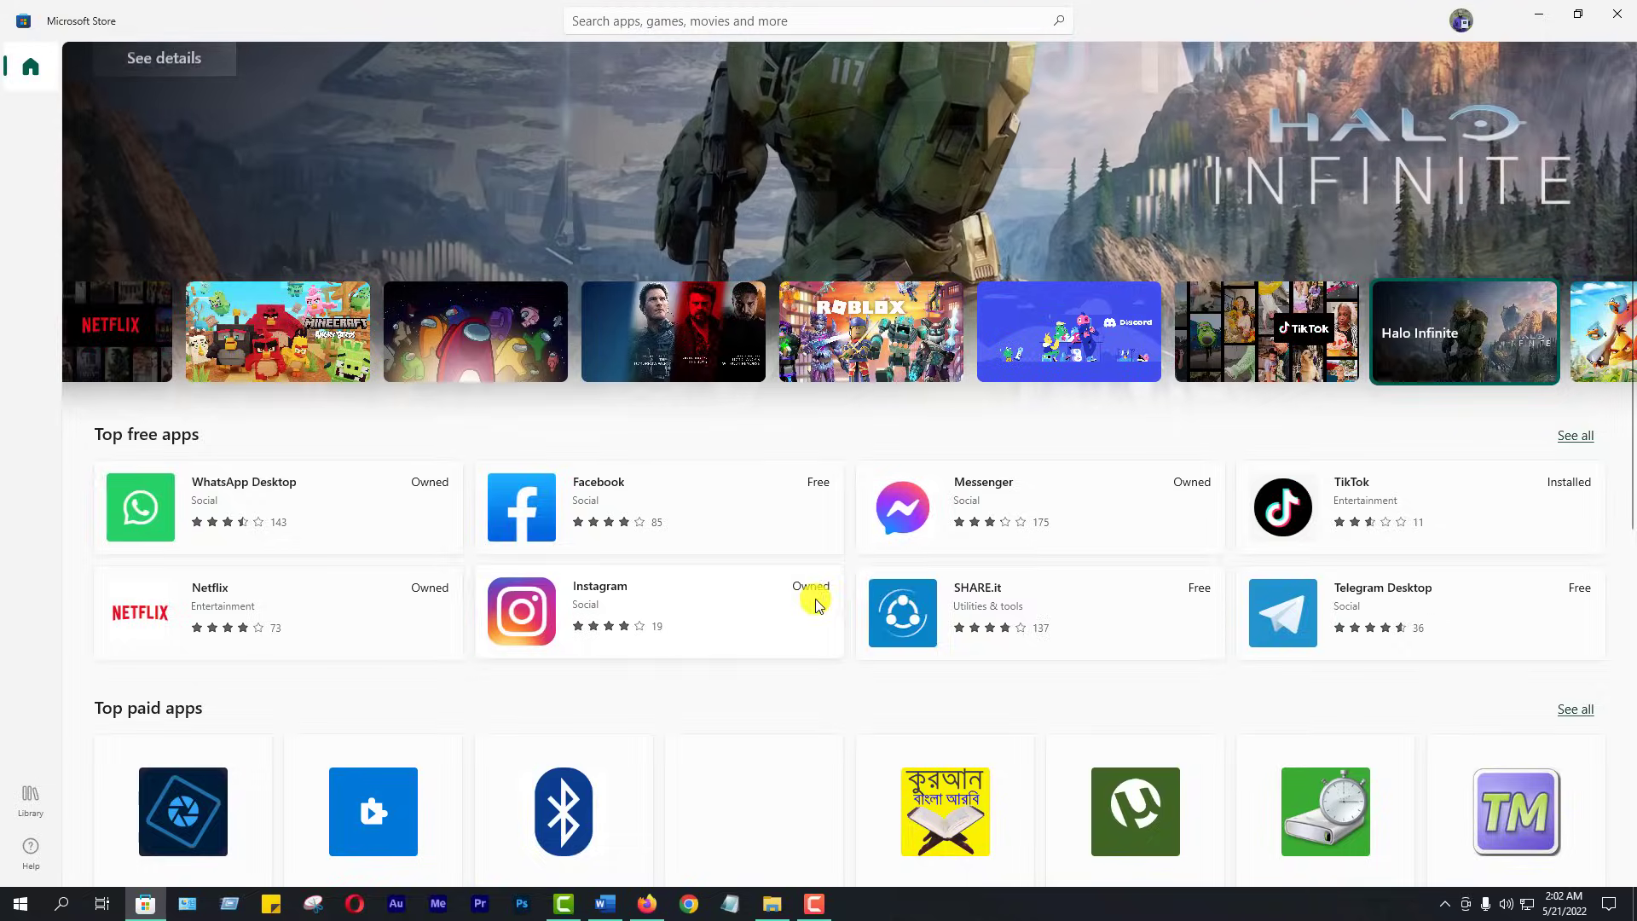
left_click(1575, 436)
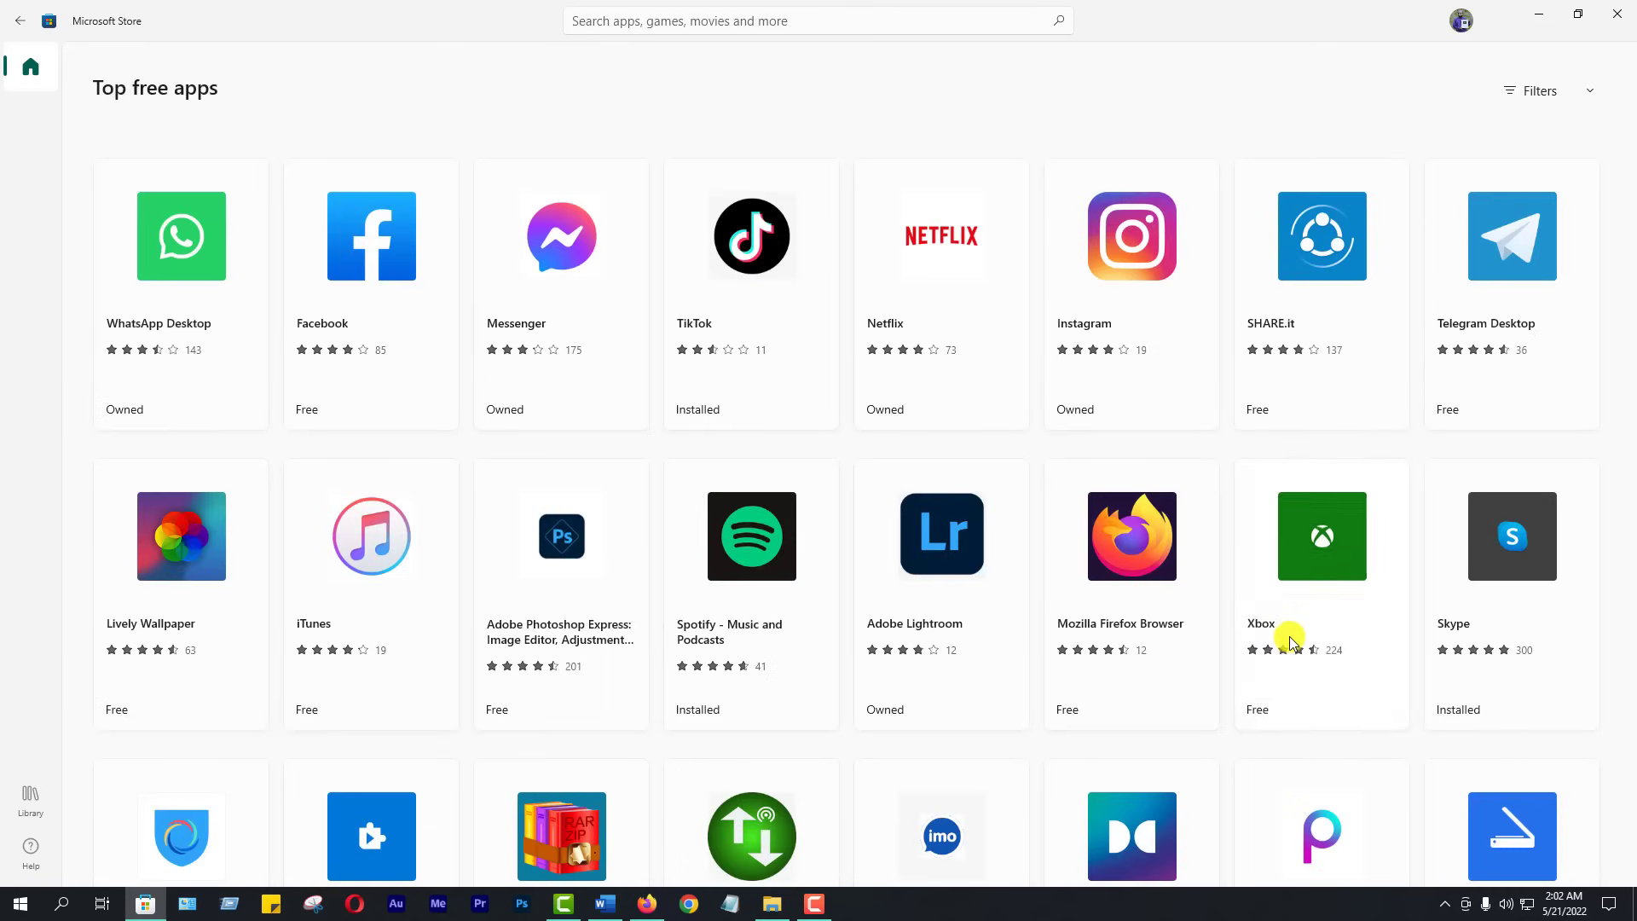
Step: Browse the Top free apps list and open the Instagram page to examine its install option
scroll(1415, 616, "down", 6)
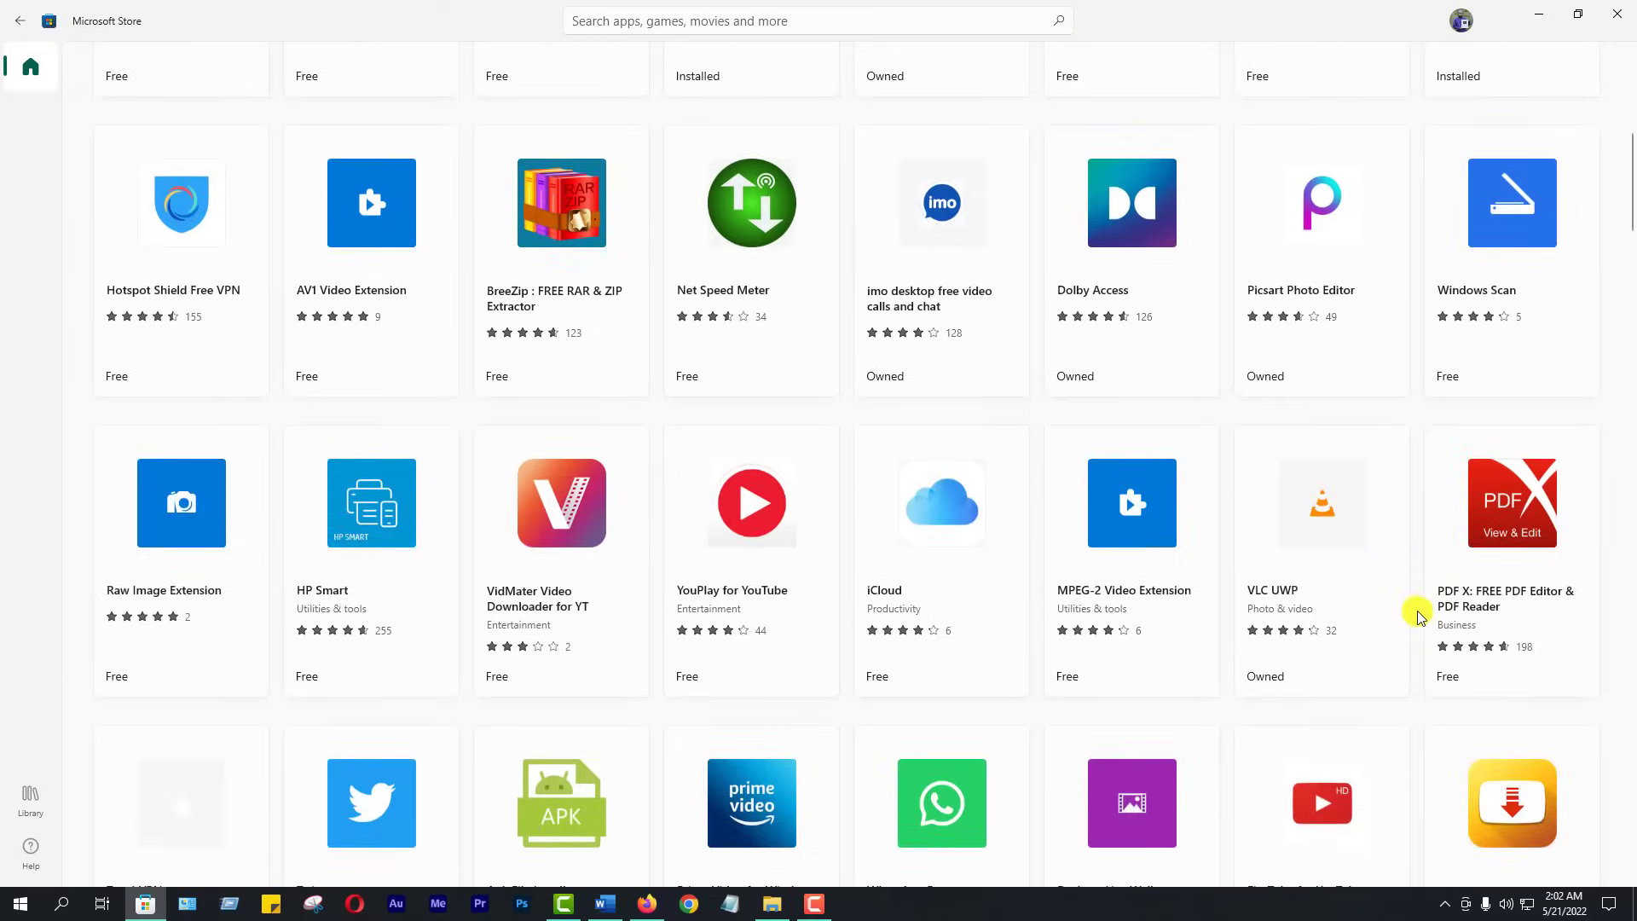
scroll(1420, 616, "up", 6)
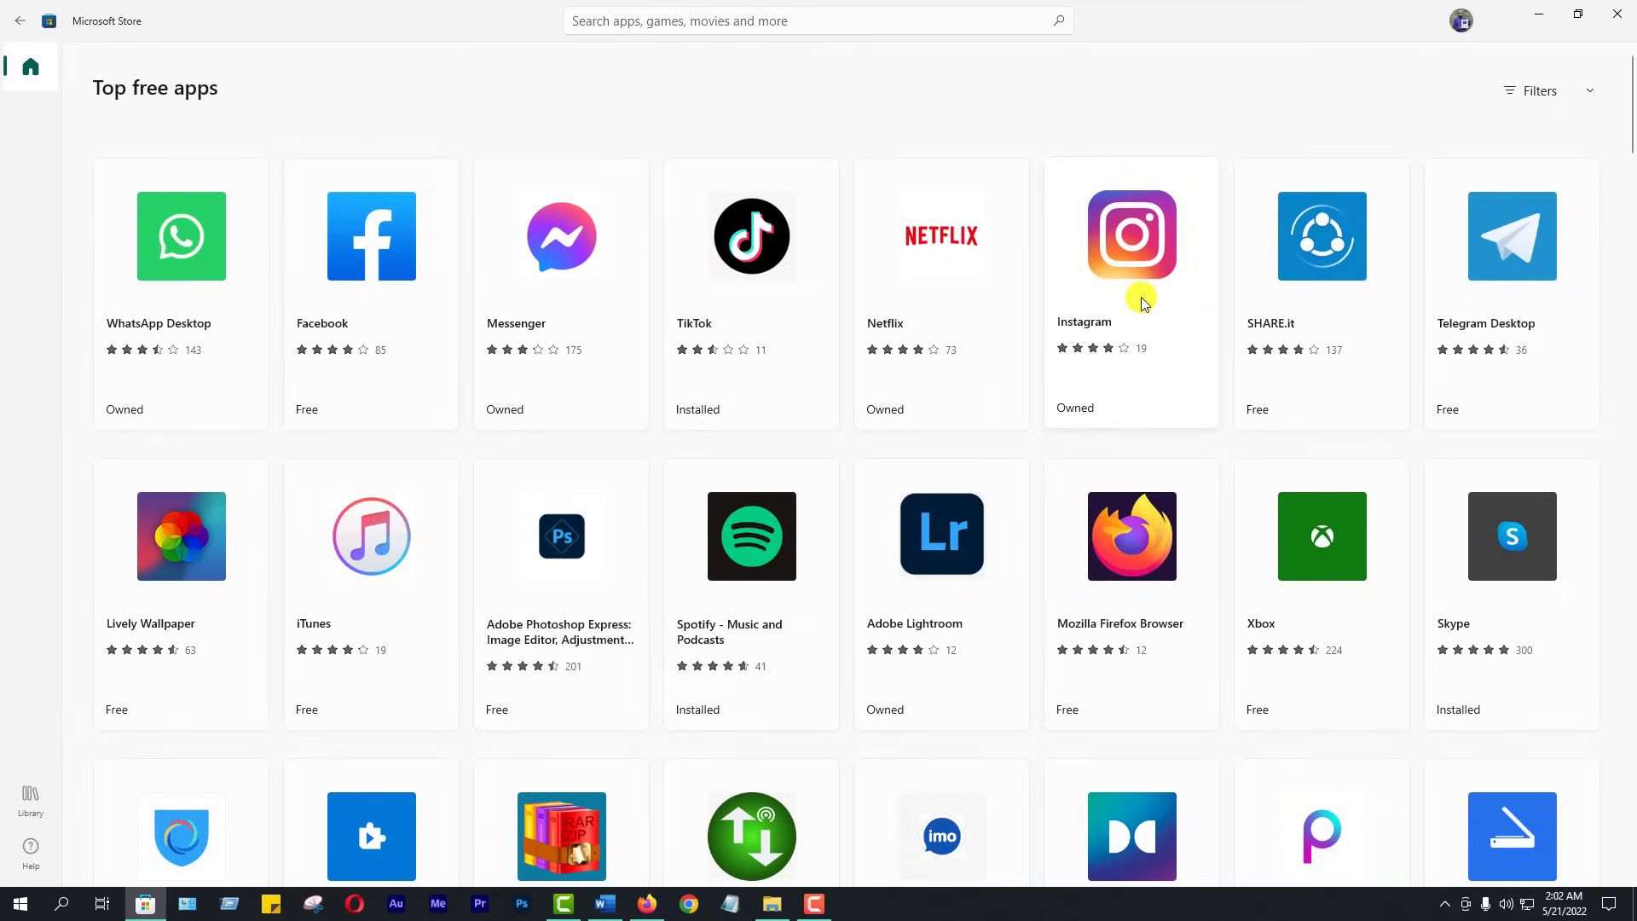
left_click(1126, 273)
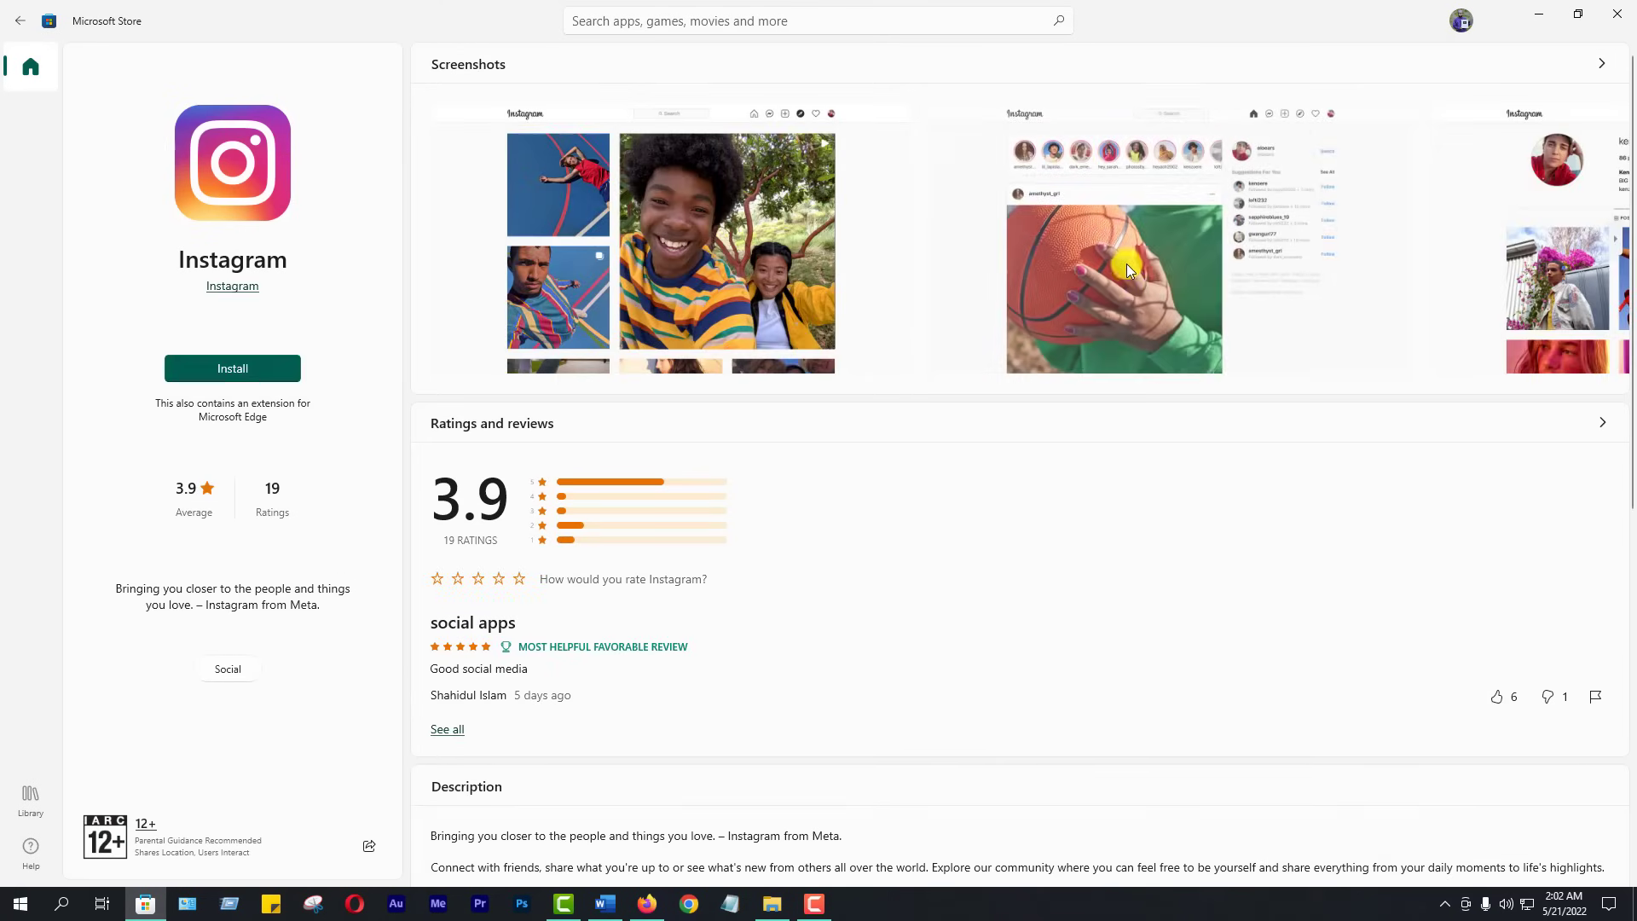
left_click(232, 375)
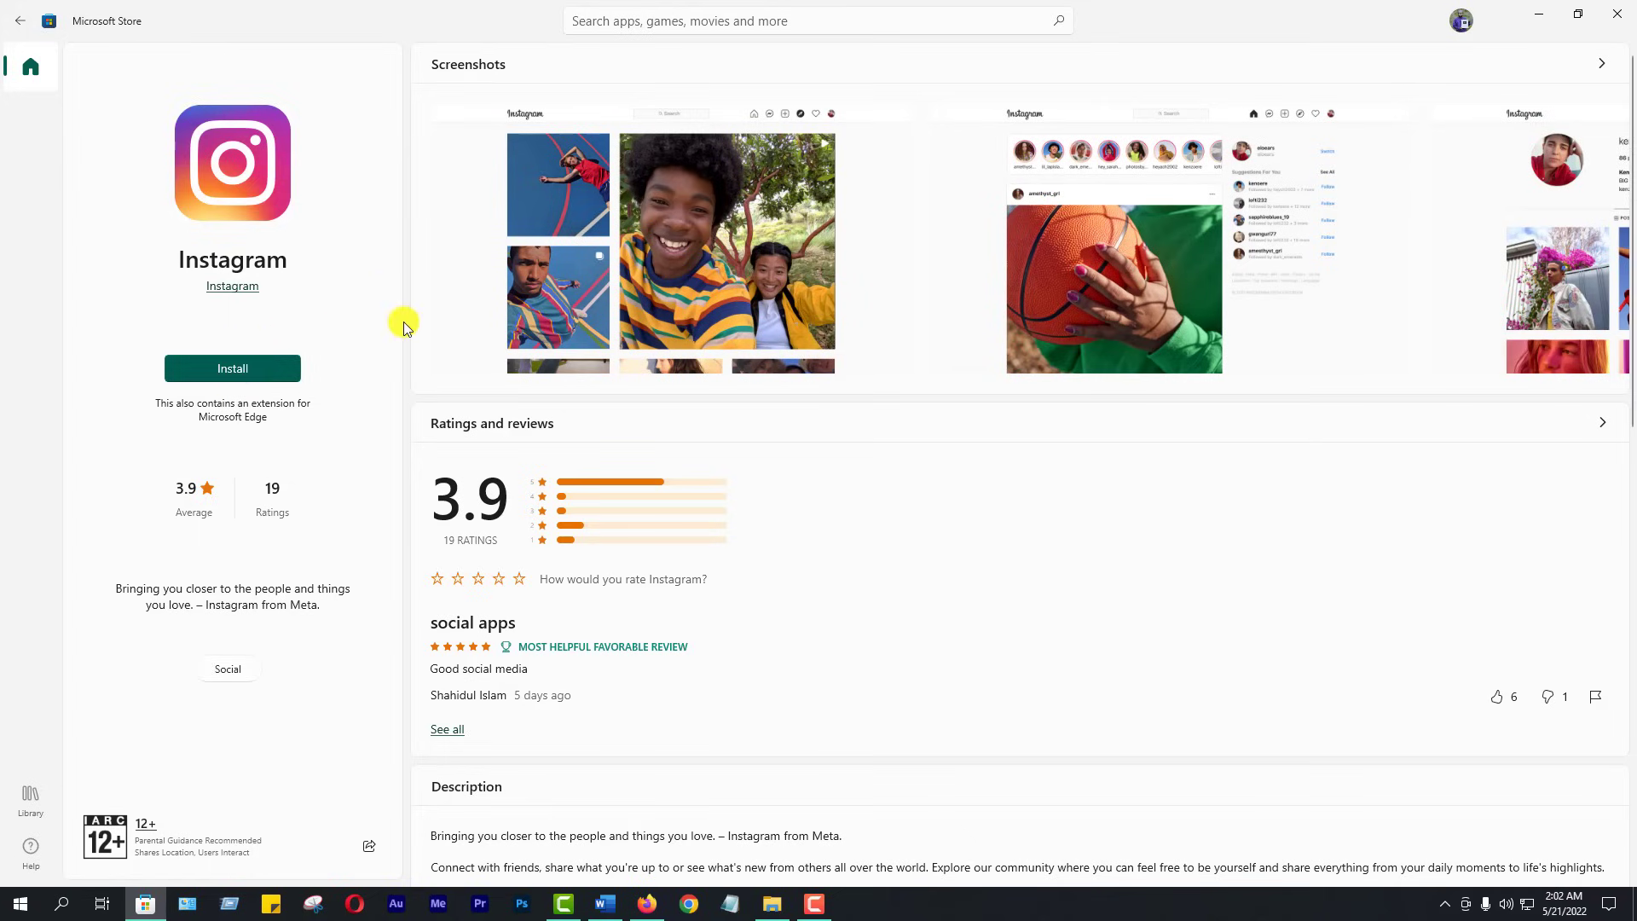
Step: Return to the Store home page, view the TikTok page from Top free apps, and minimize the Store
left_click(35, 71)
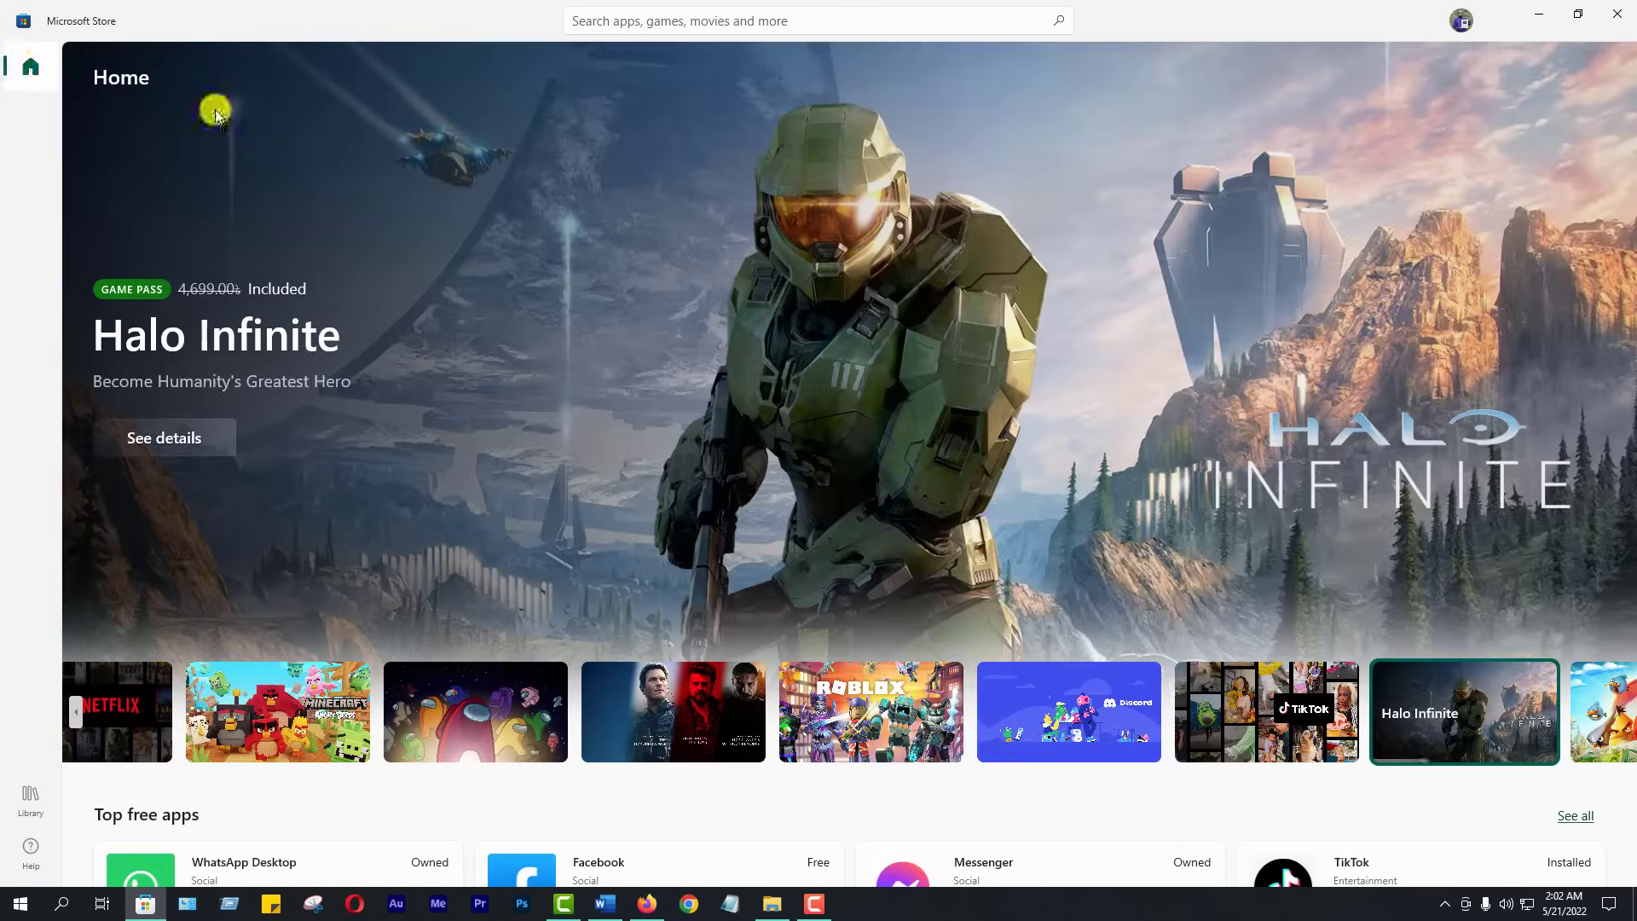
scroll(943, 413, "down", 5)
scroll(946, 420, "down", 1)
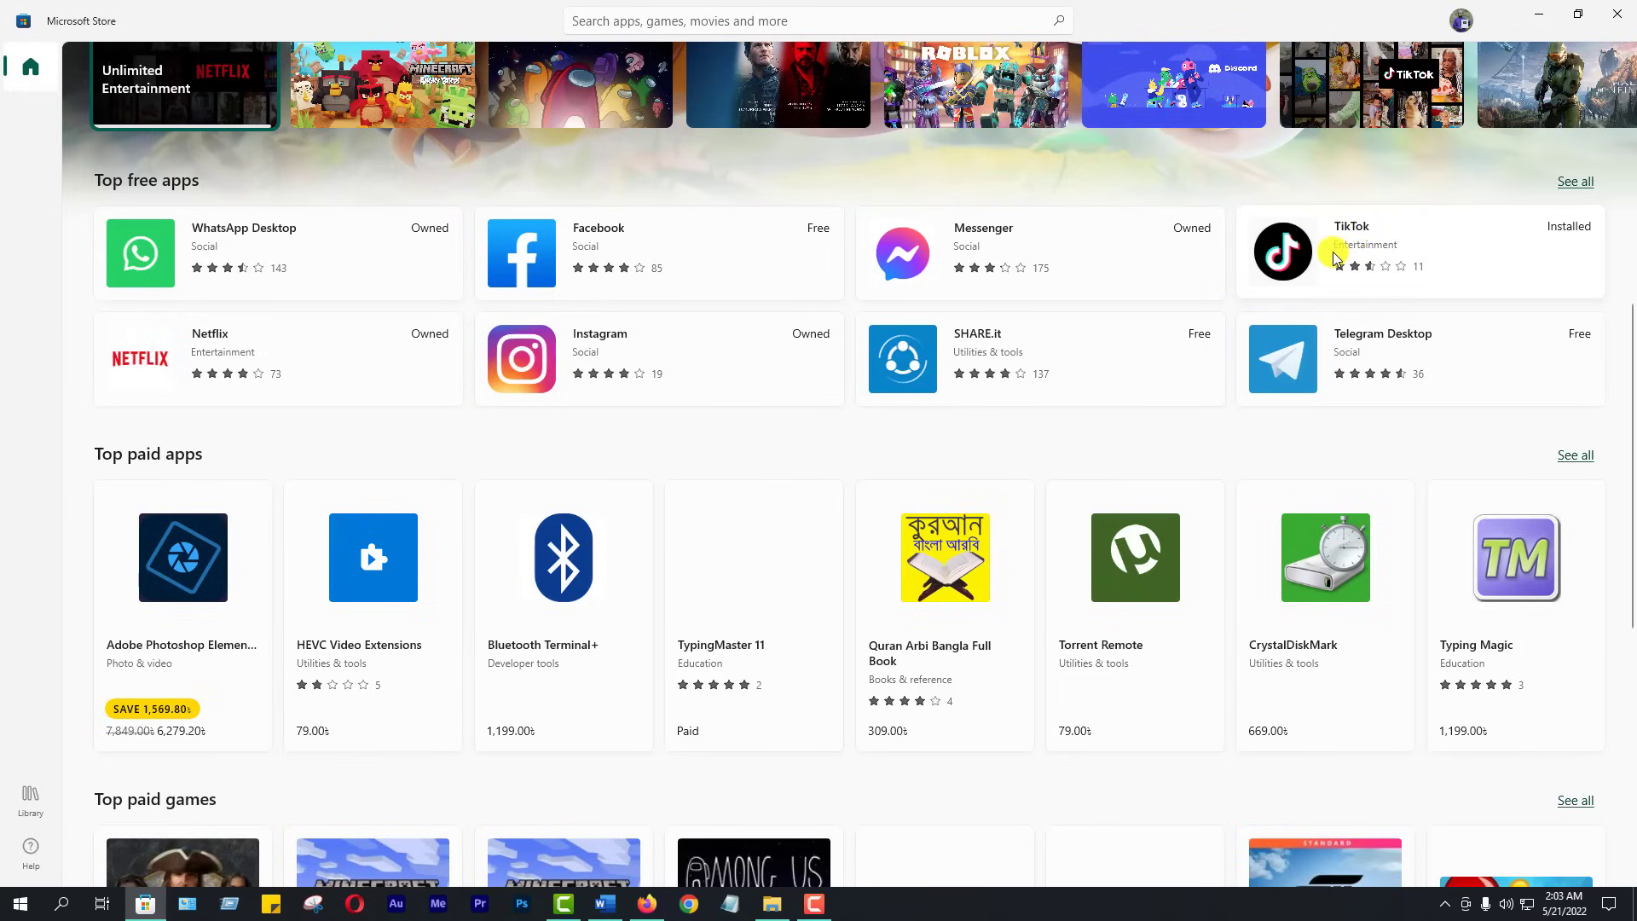
left_click(1358, 244)
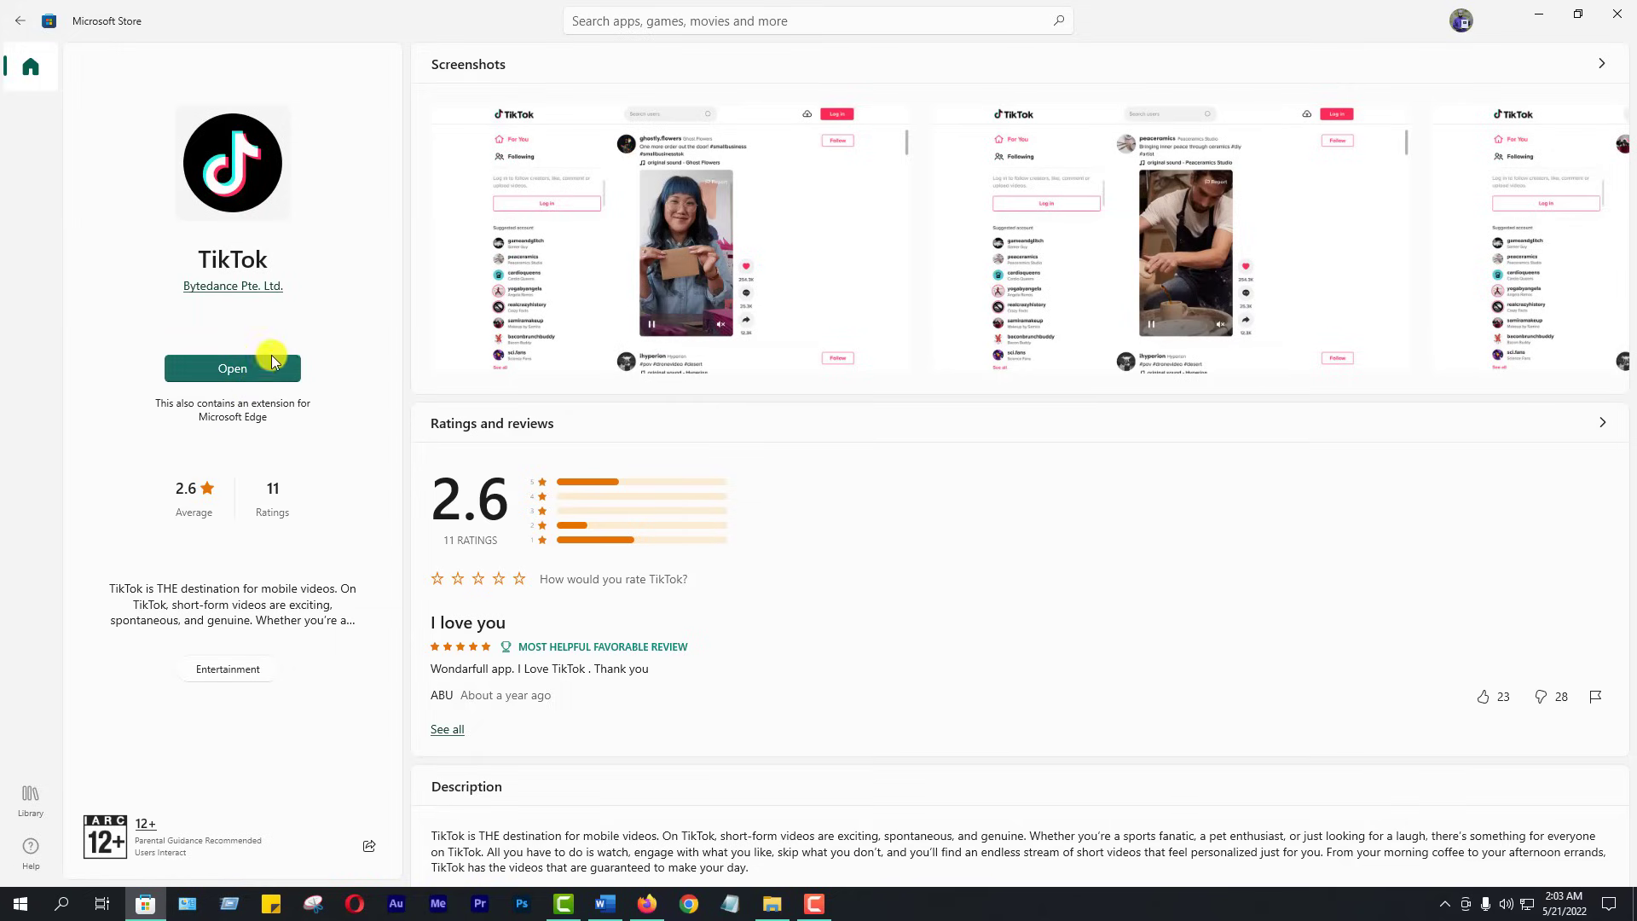
left_click(1539, 14)
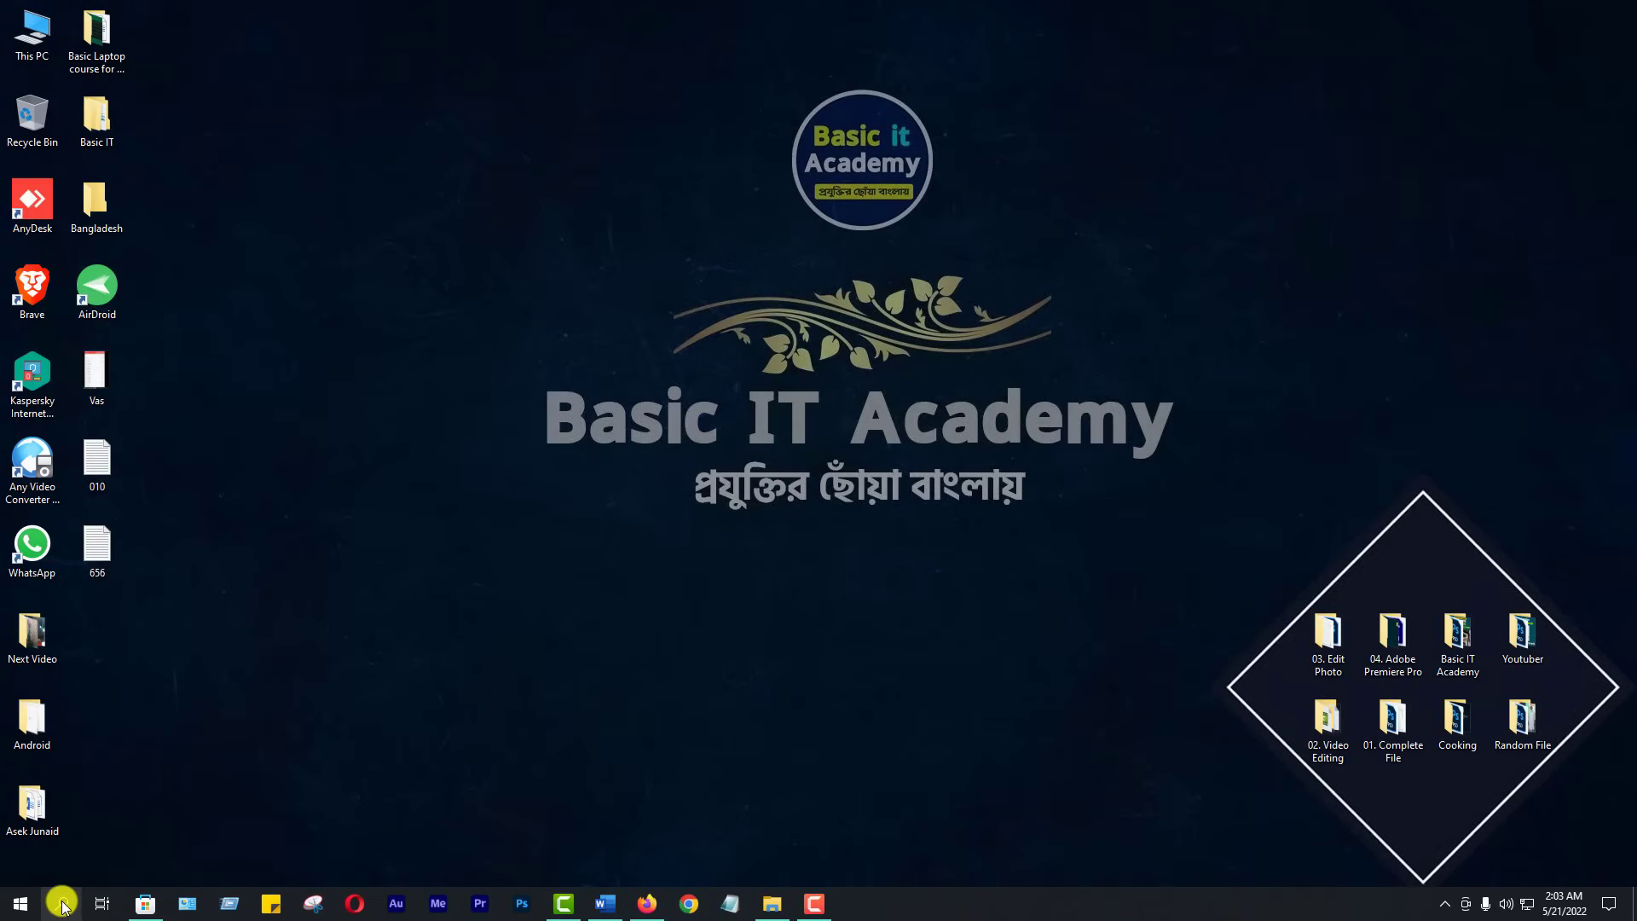
Step: Look through the Start menu's app list, and search Windows for "TIKTOK" to launch the TikTok app
left_click(19, 902)
scroll(165, 682, "down", 3)
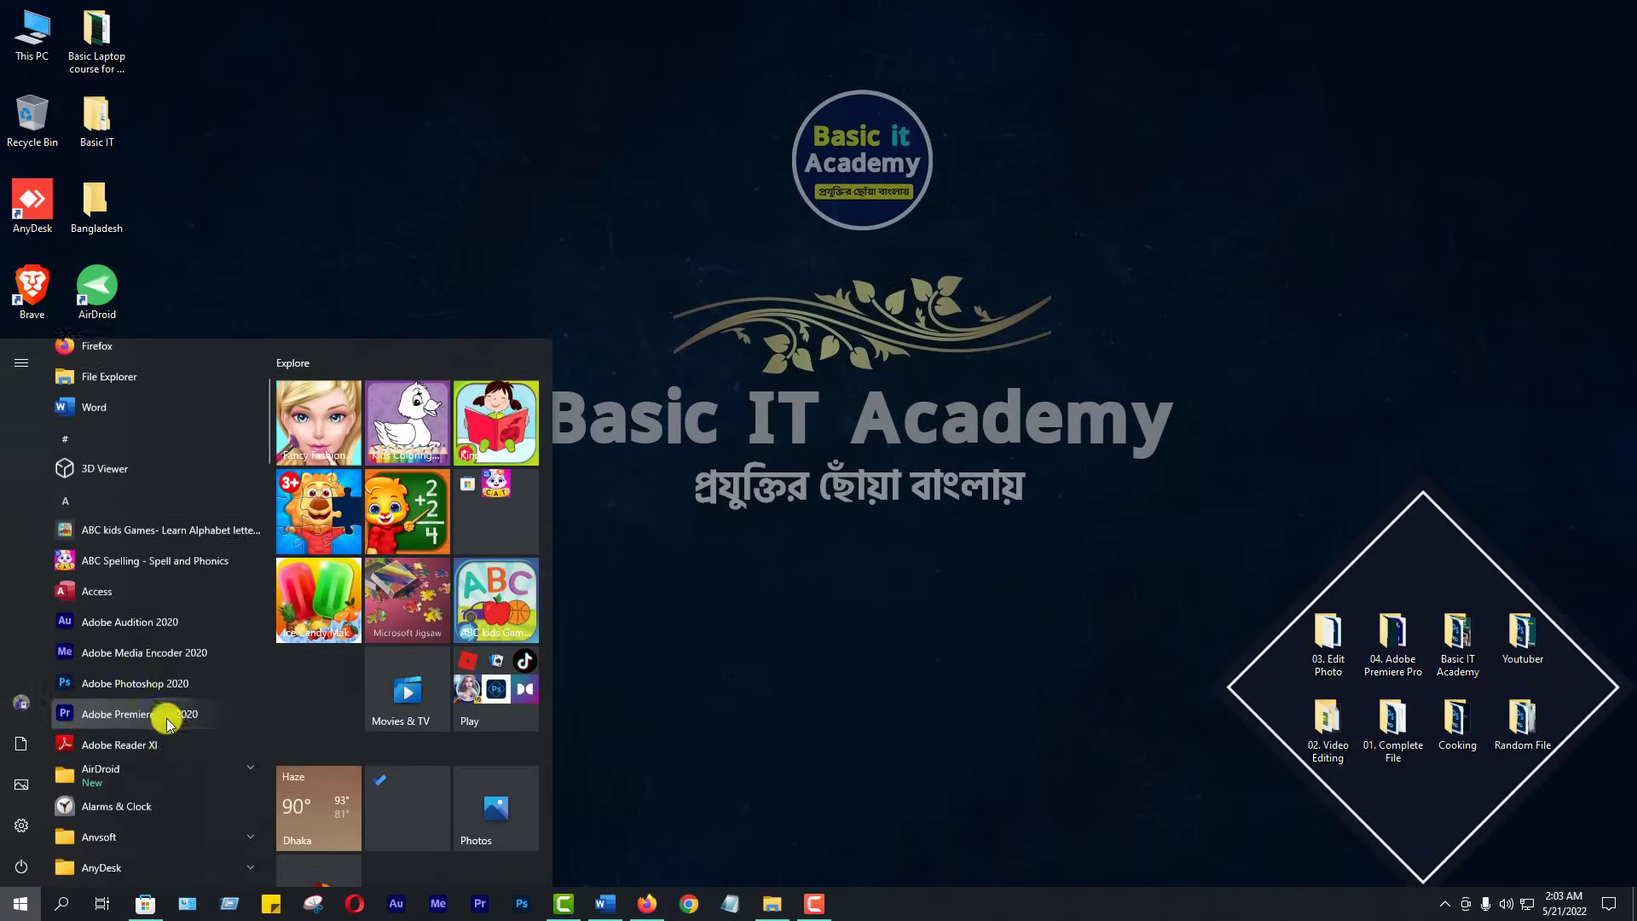
scroll(128, 734, "up", 3)
left_click(70, 906)
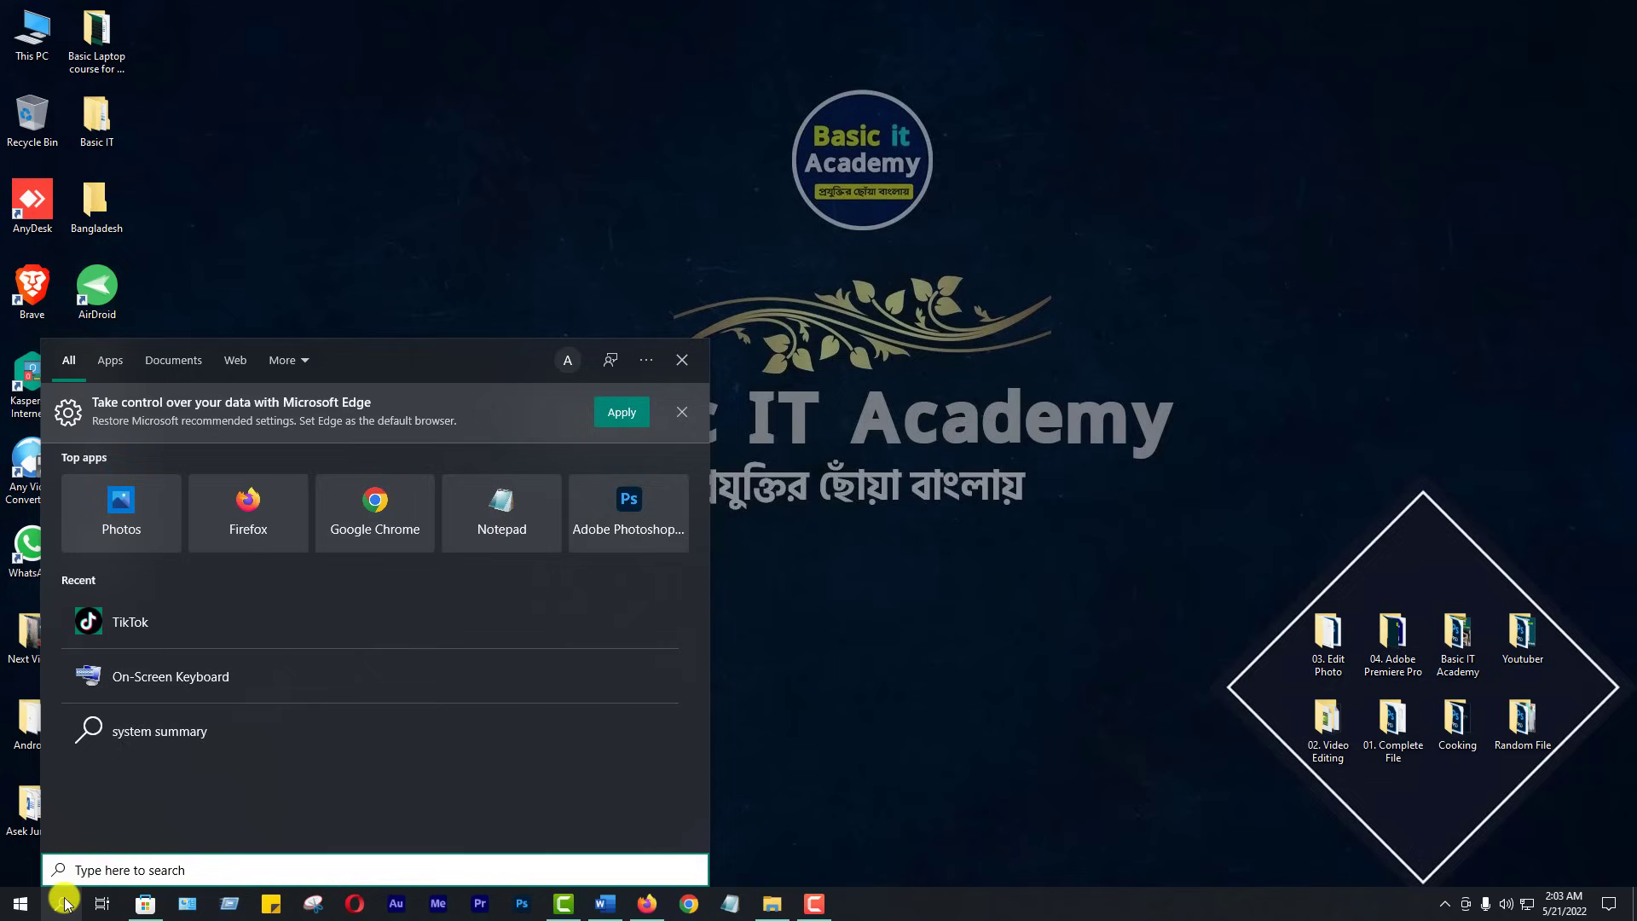
type("TIKTOK")
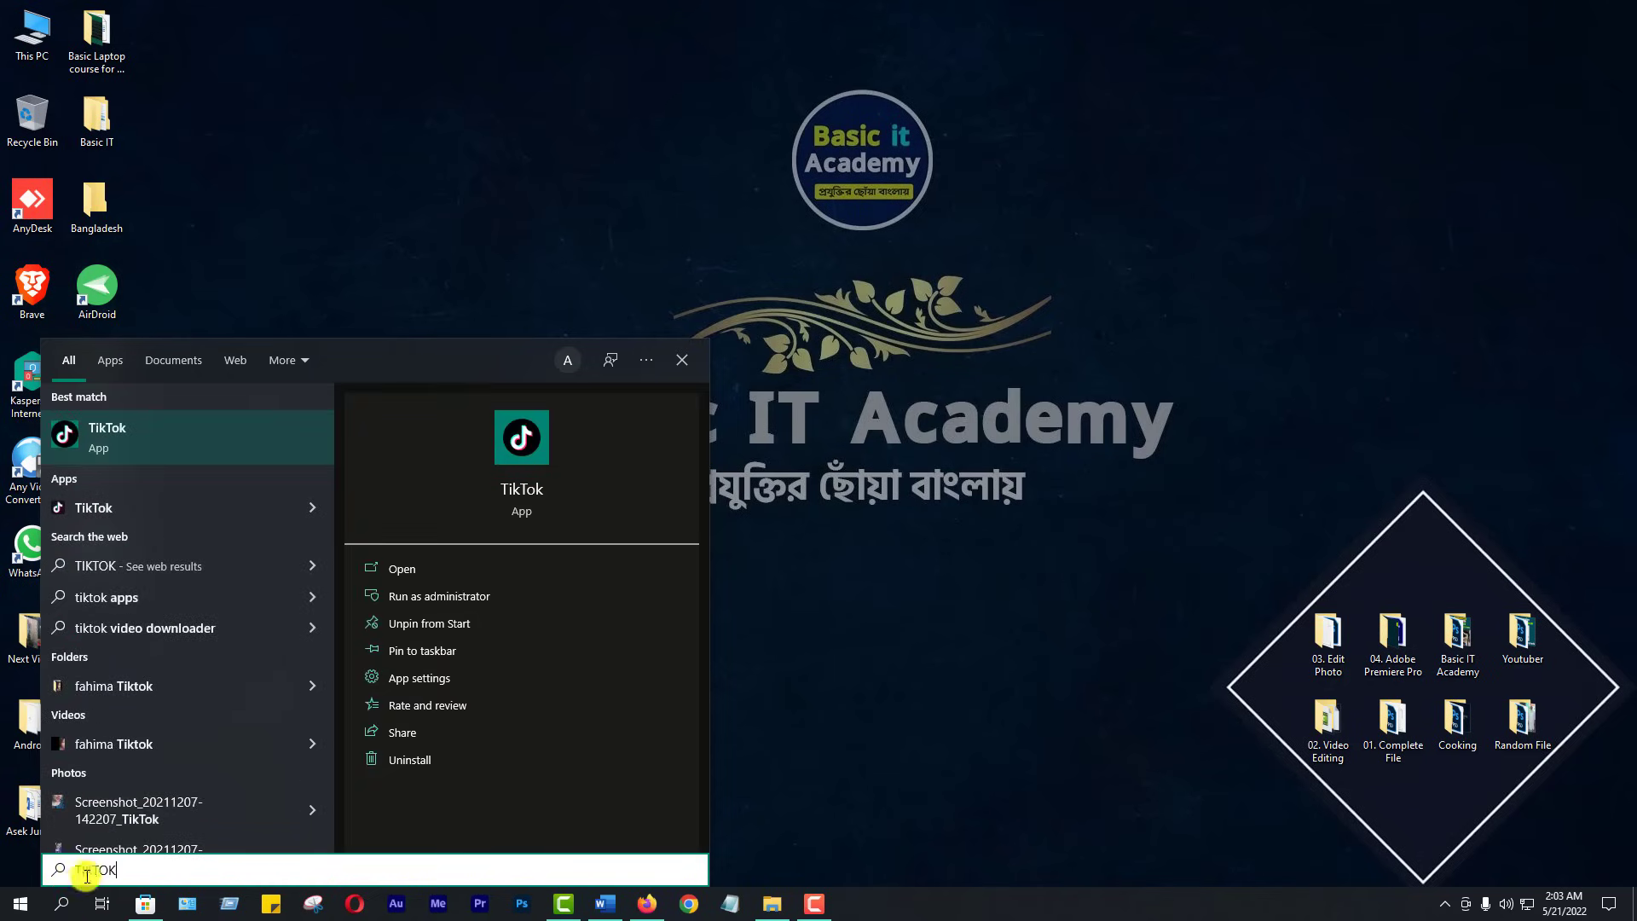
left_click(129, 433)
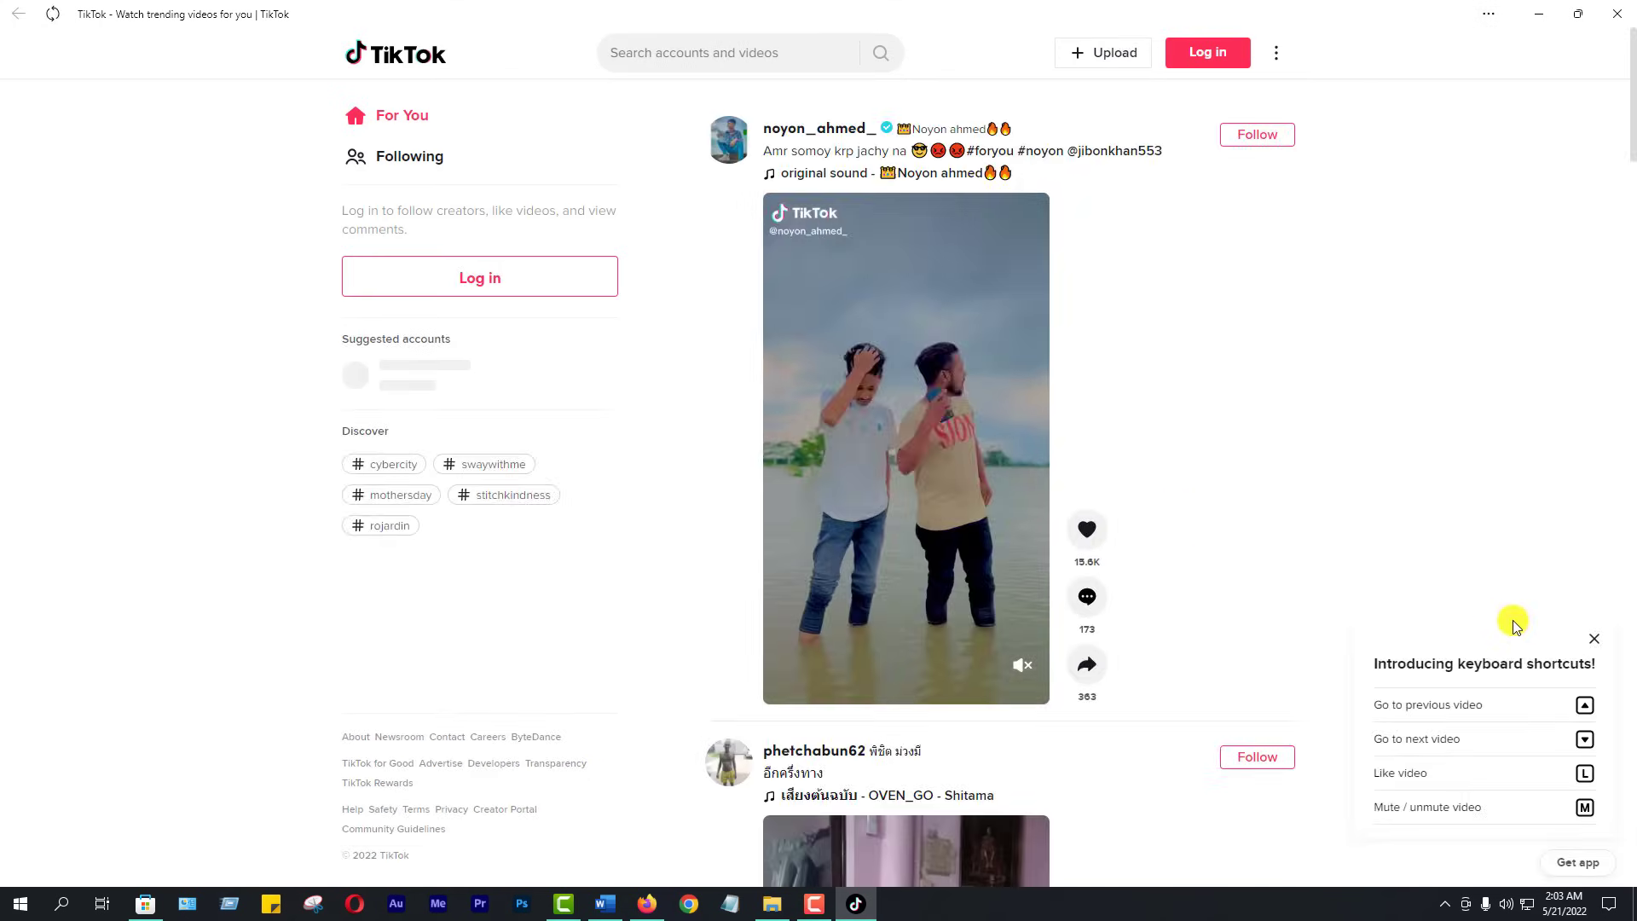
Step: Dismiss TikTok's keyboard shortcuts notice, browse the videos in the For You feed, and close the app
left_click(1593, 638)
scroll(1281, 577, "down", 4)
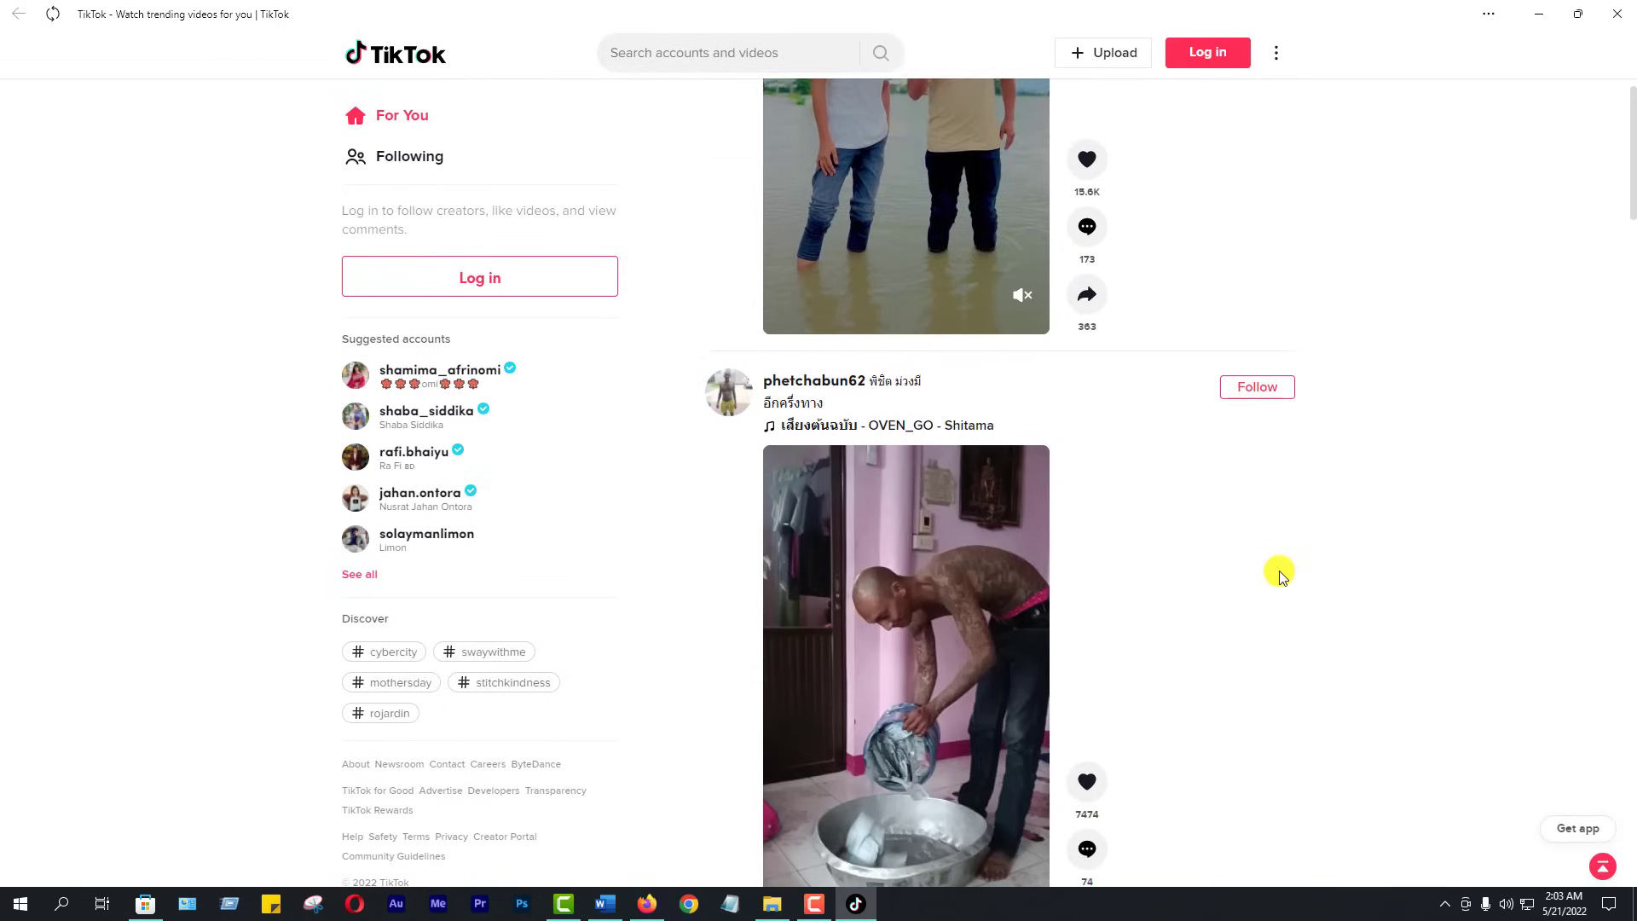
scroll(1280, 577, "down", 15)
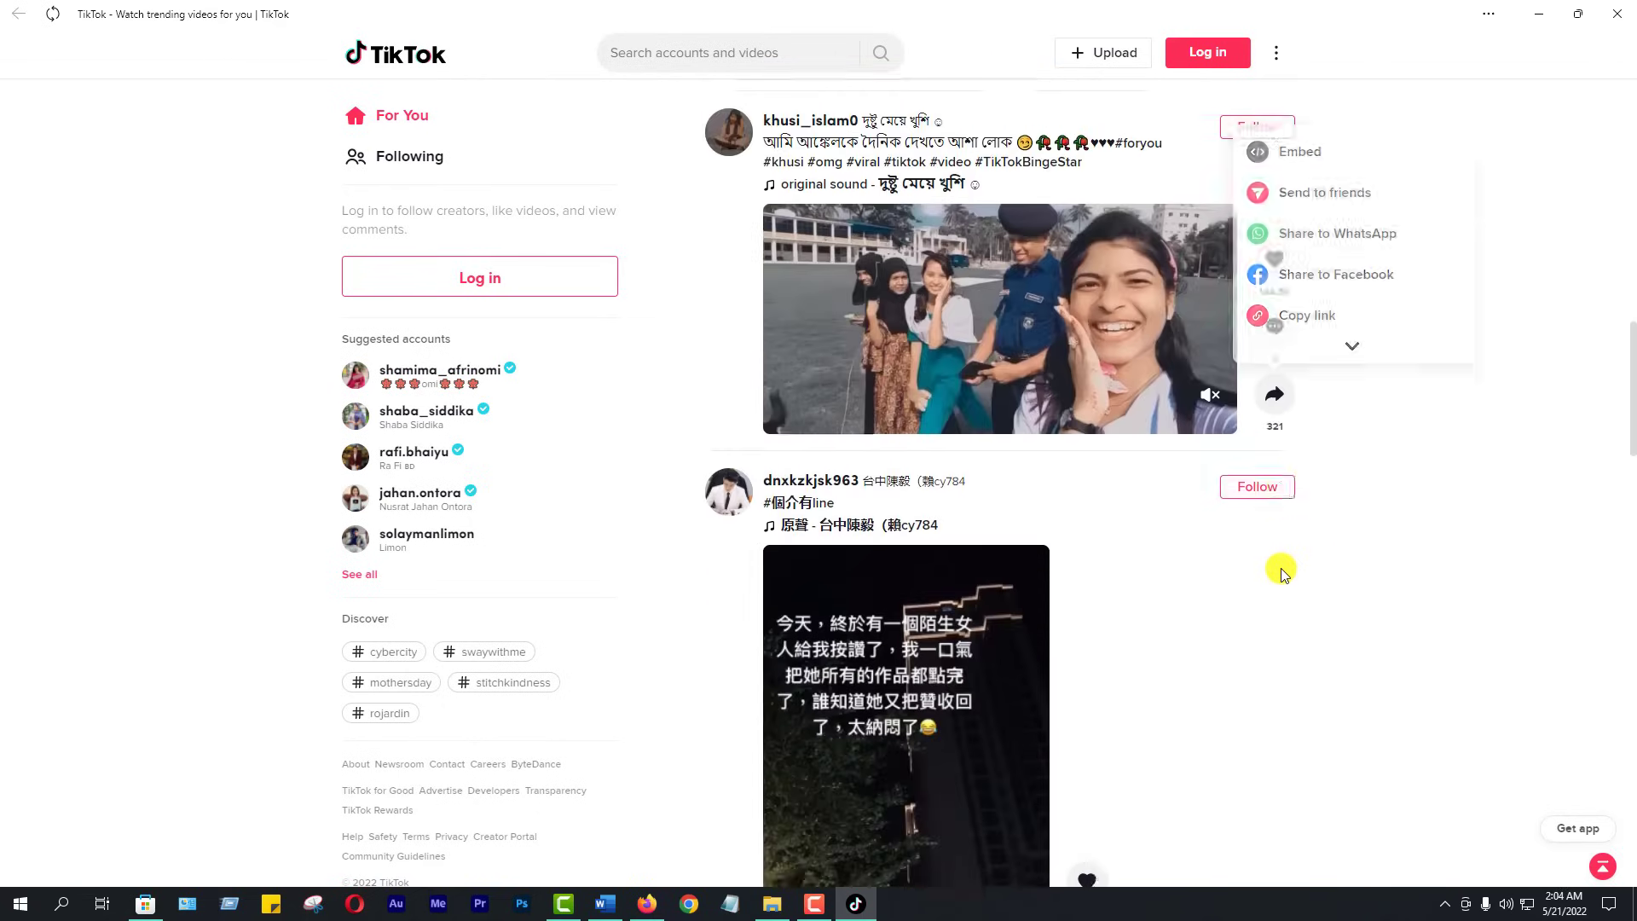
scroll(1281, 571, "down", 15)
scroll(1281, 572, "down", 8)
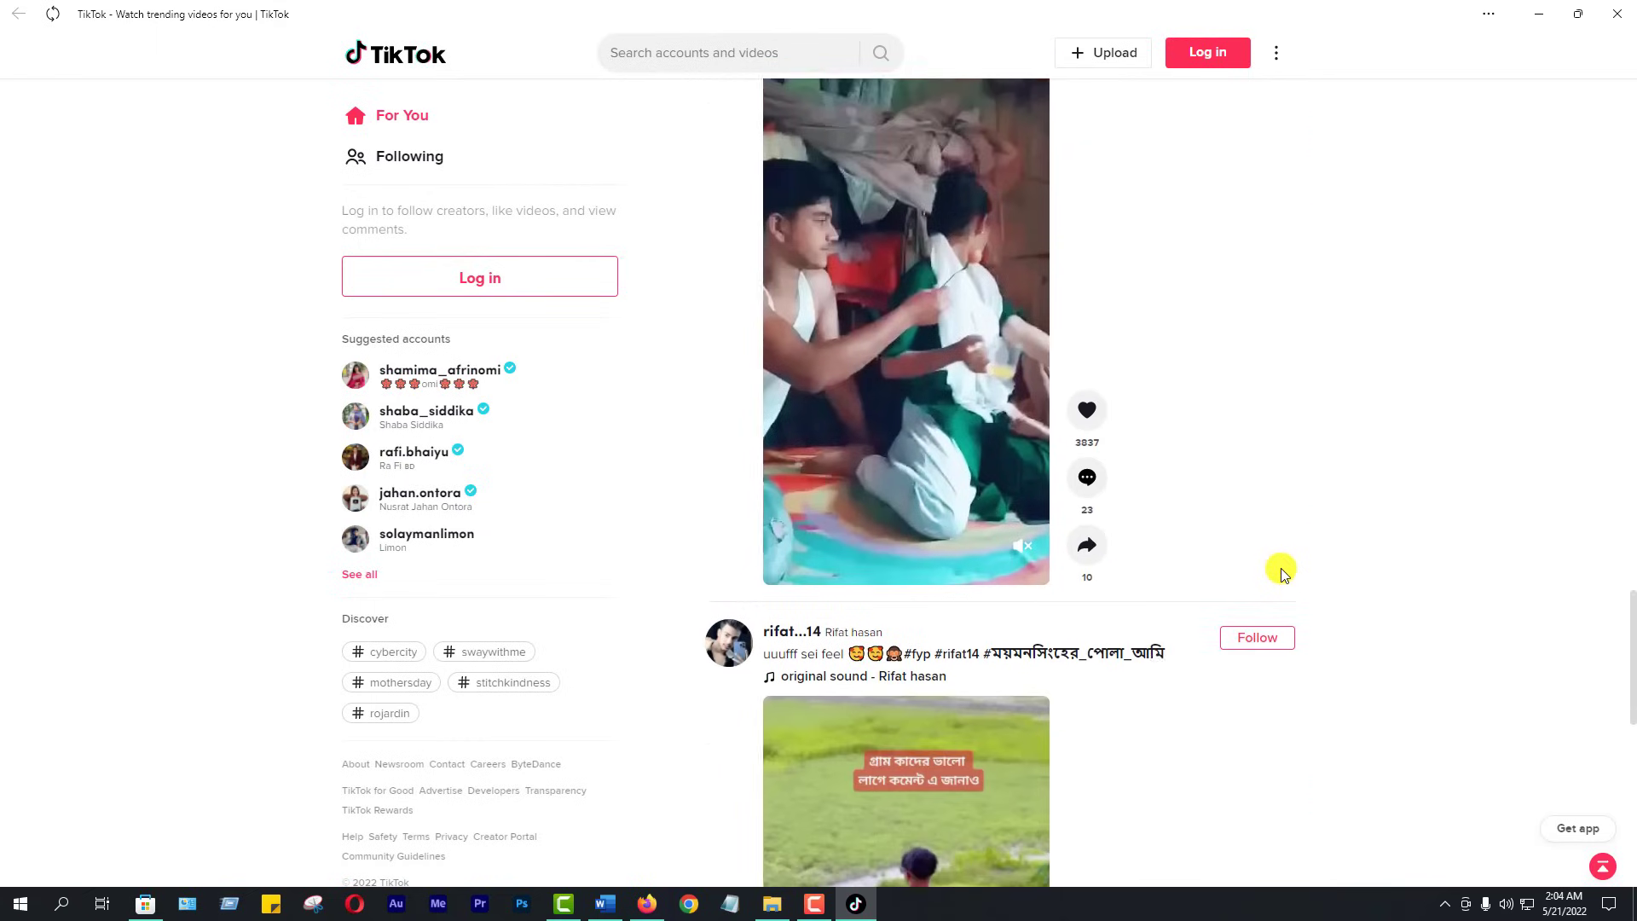
scroll(1281, 571, "down", 1)
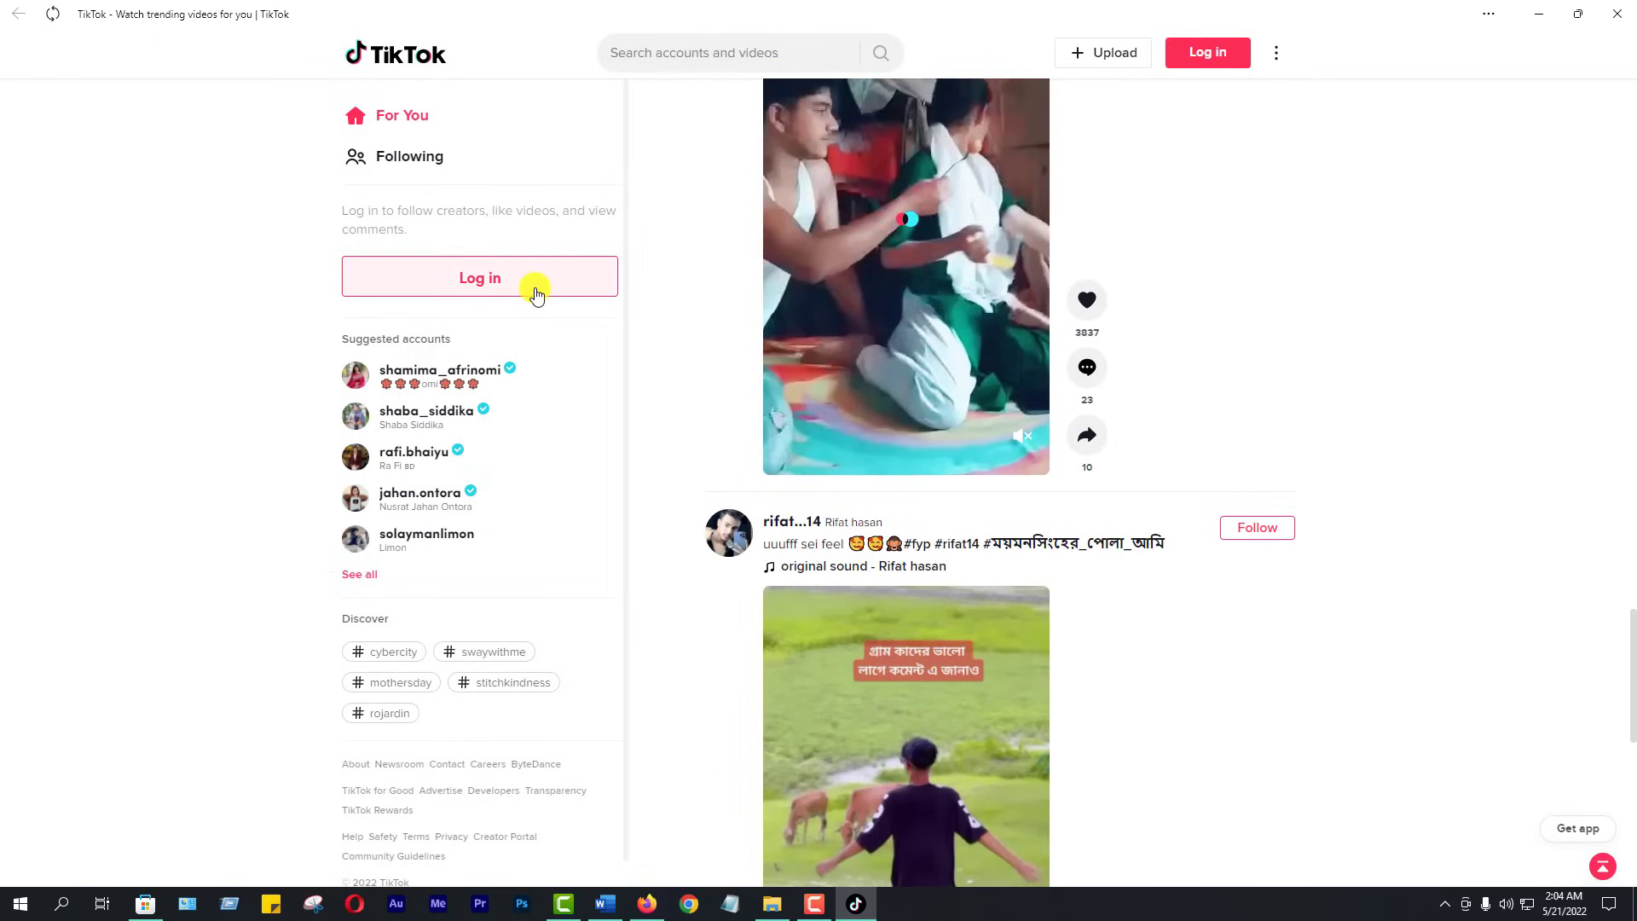
scroll(1356, 530, "down", 8)
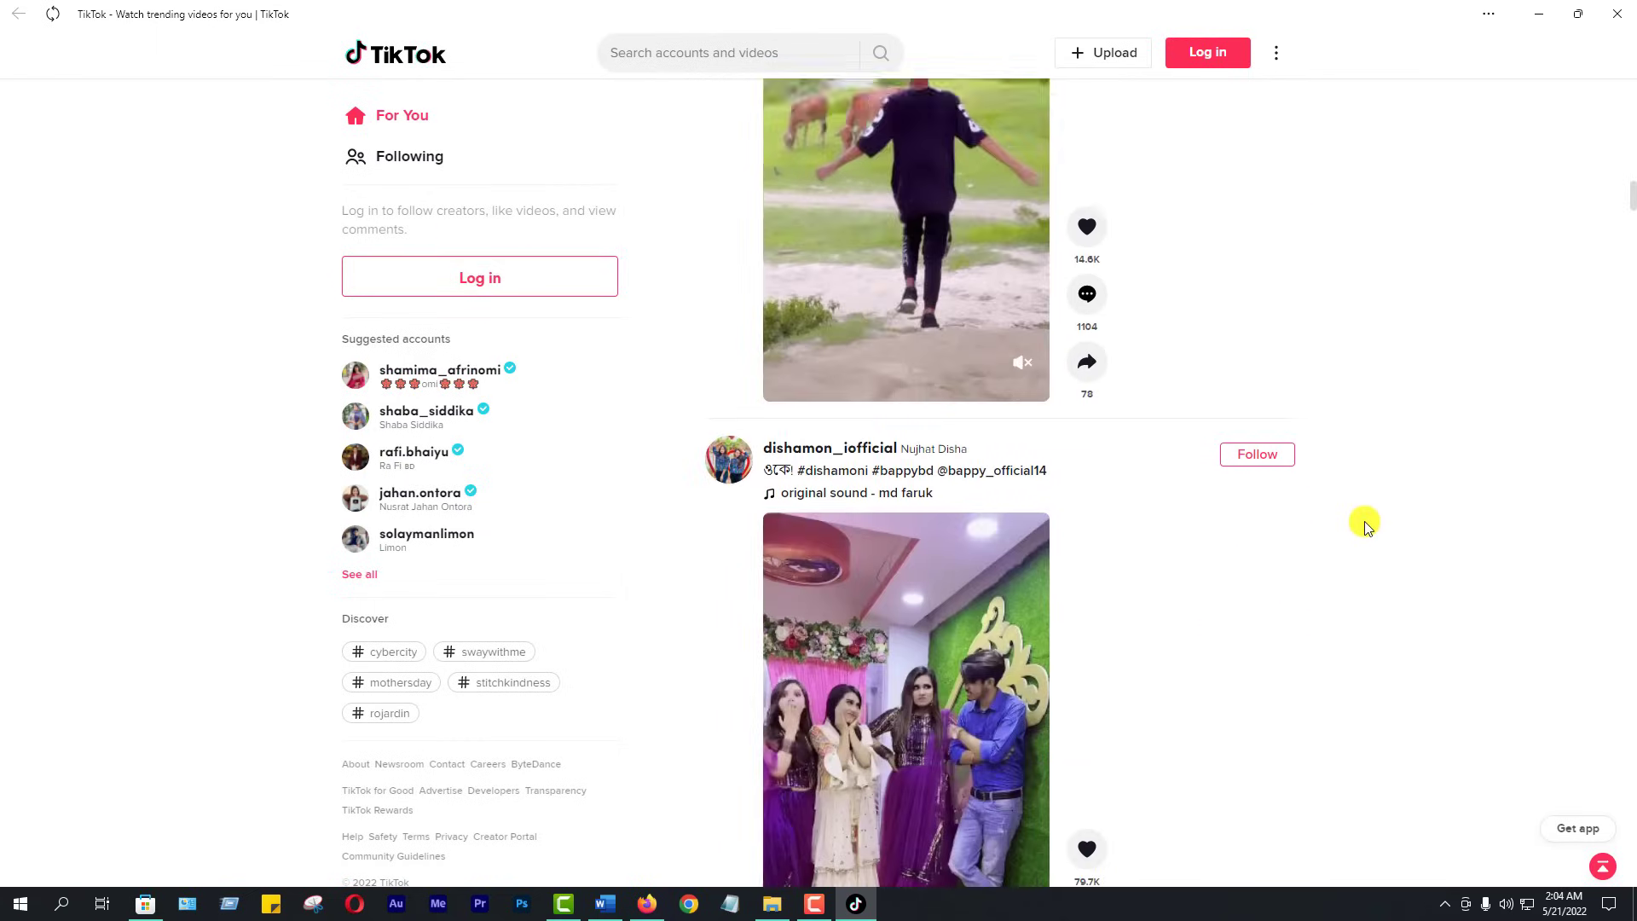
scroll(1364, 523, "down", 20)
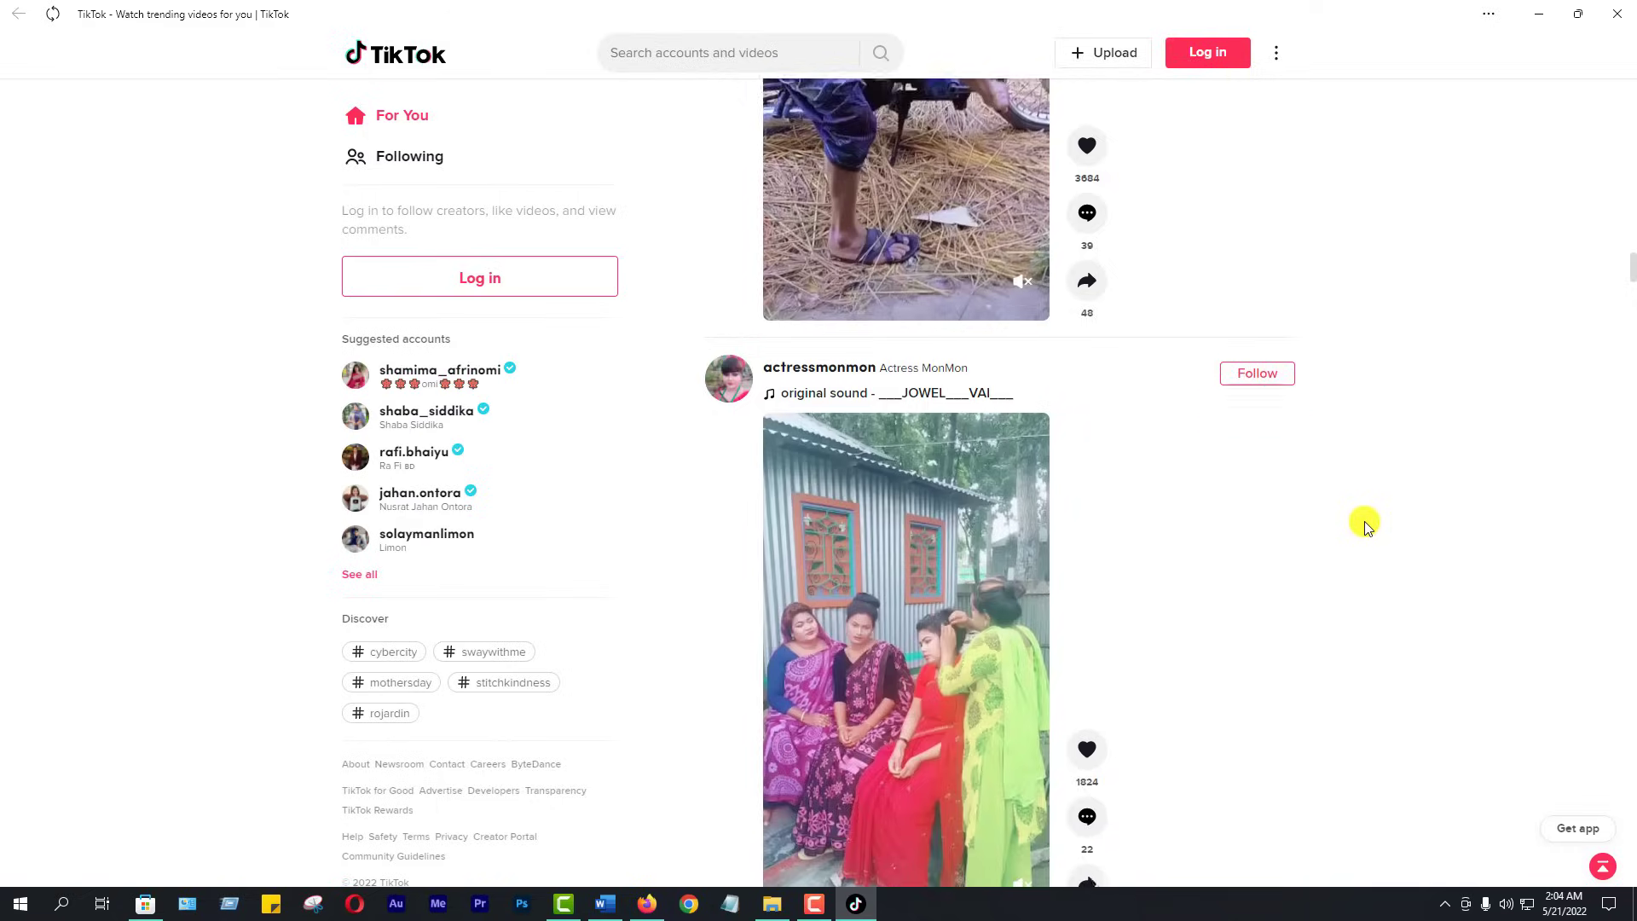
scroll(1364, 525, "down", 15)
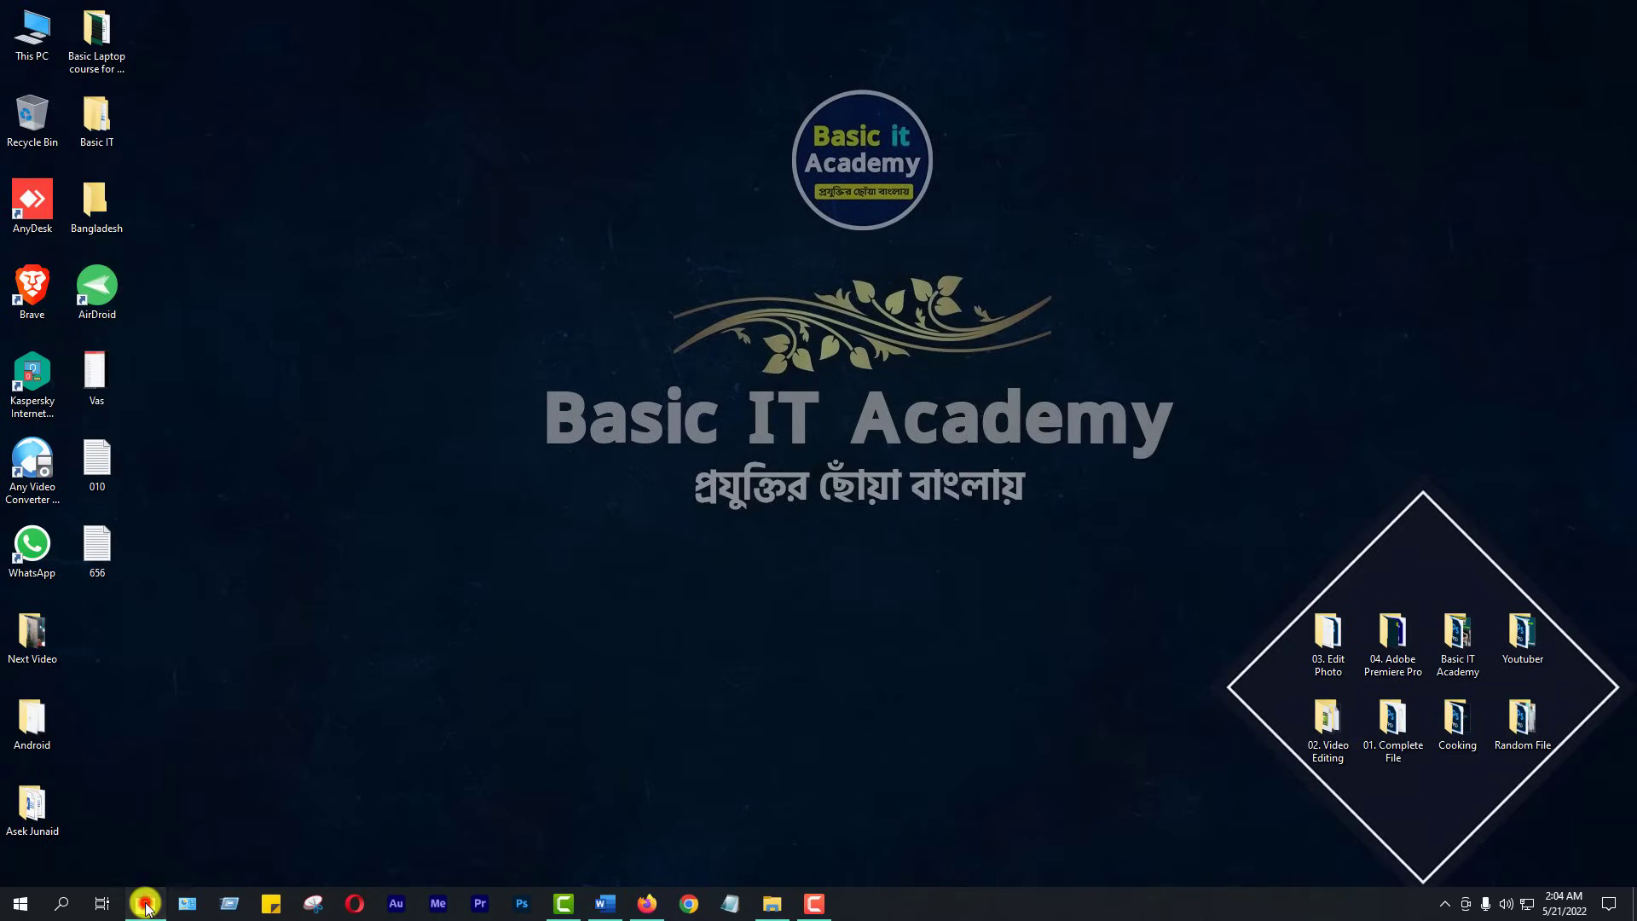
Step: Switch back to Microsoft Store and examine the Top paid apps, Top paid games and Best selling games sections of its home page
left_click(144, 904)
left_click(34, 66)
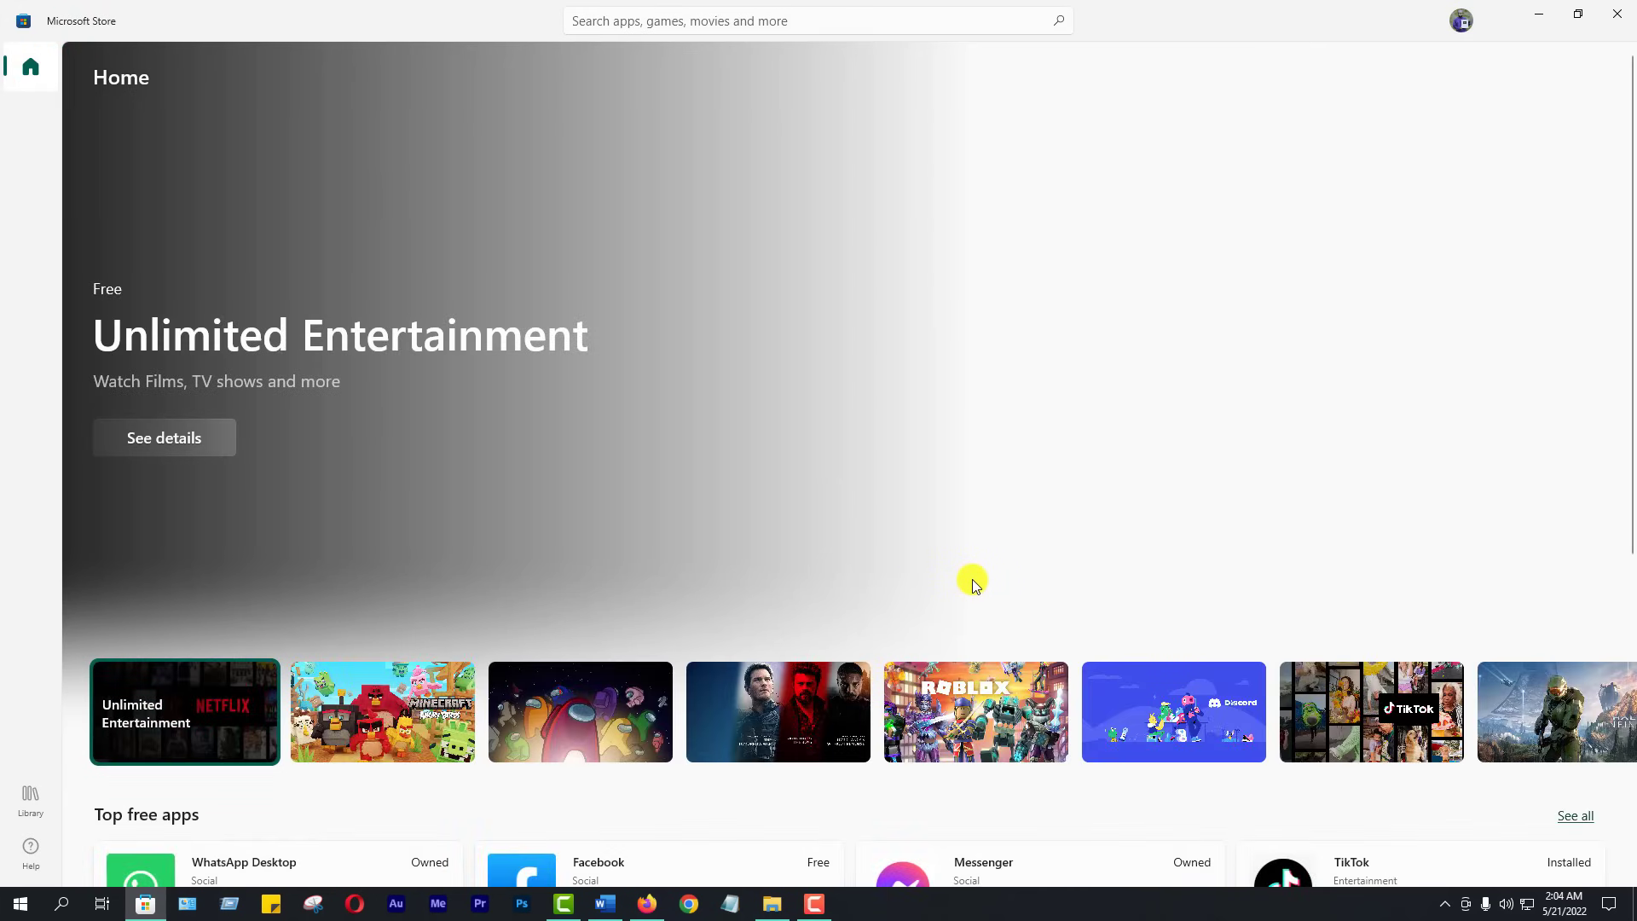
scroll(975, 577, "down", 3)
scroll(976, 580, "down", 10)
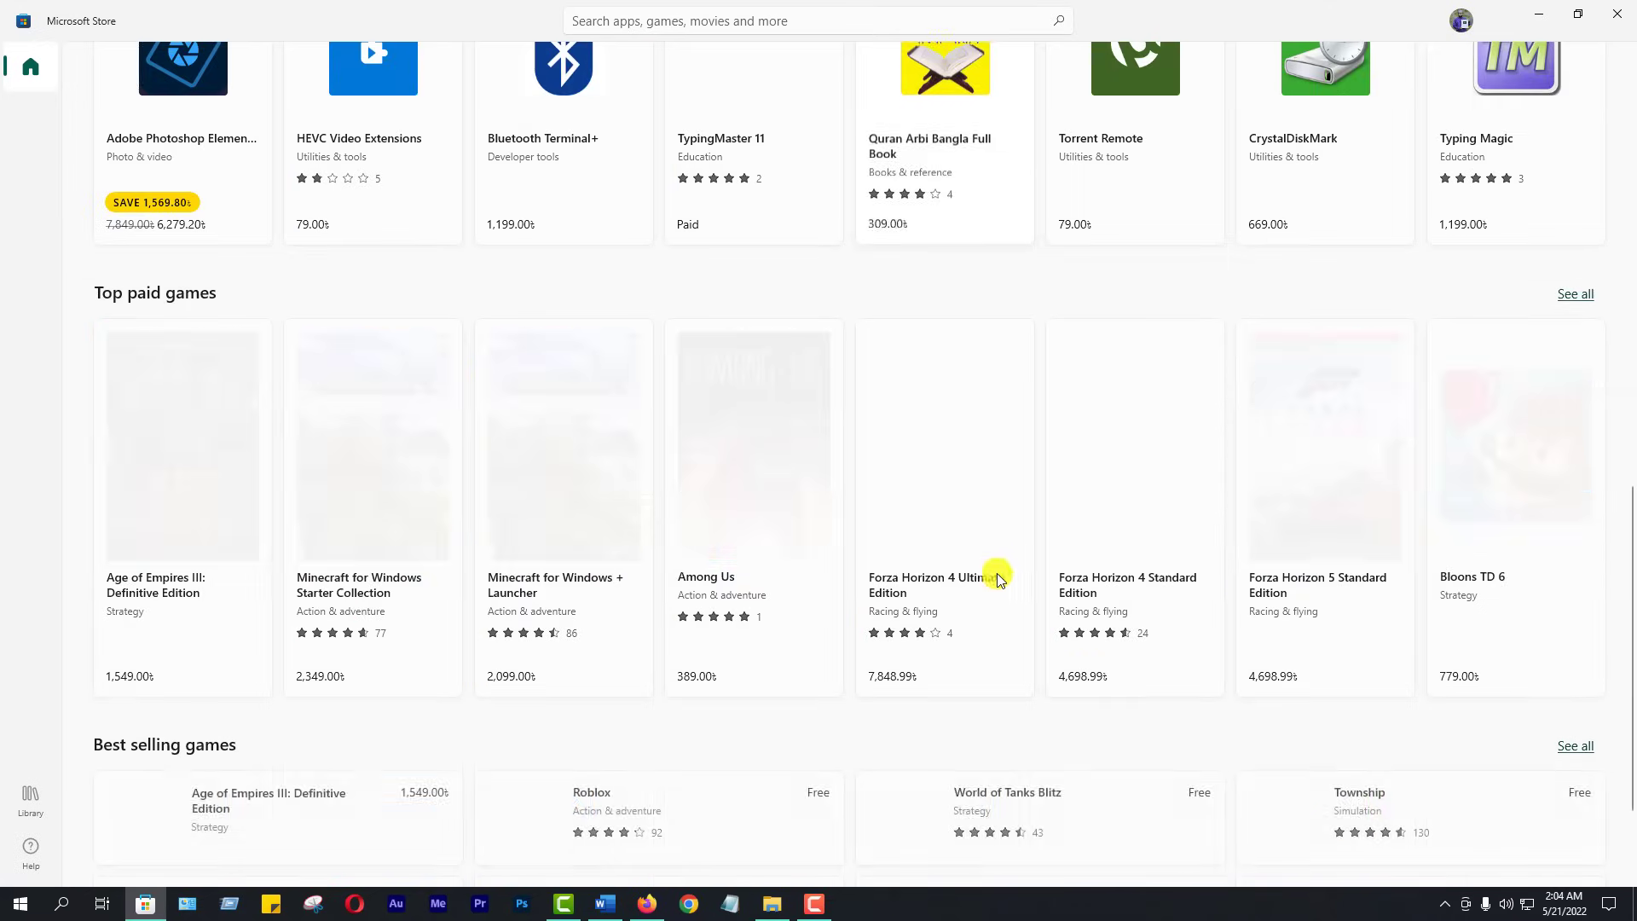
scroll(997, 578, "up", 4)
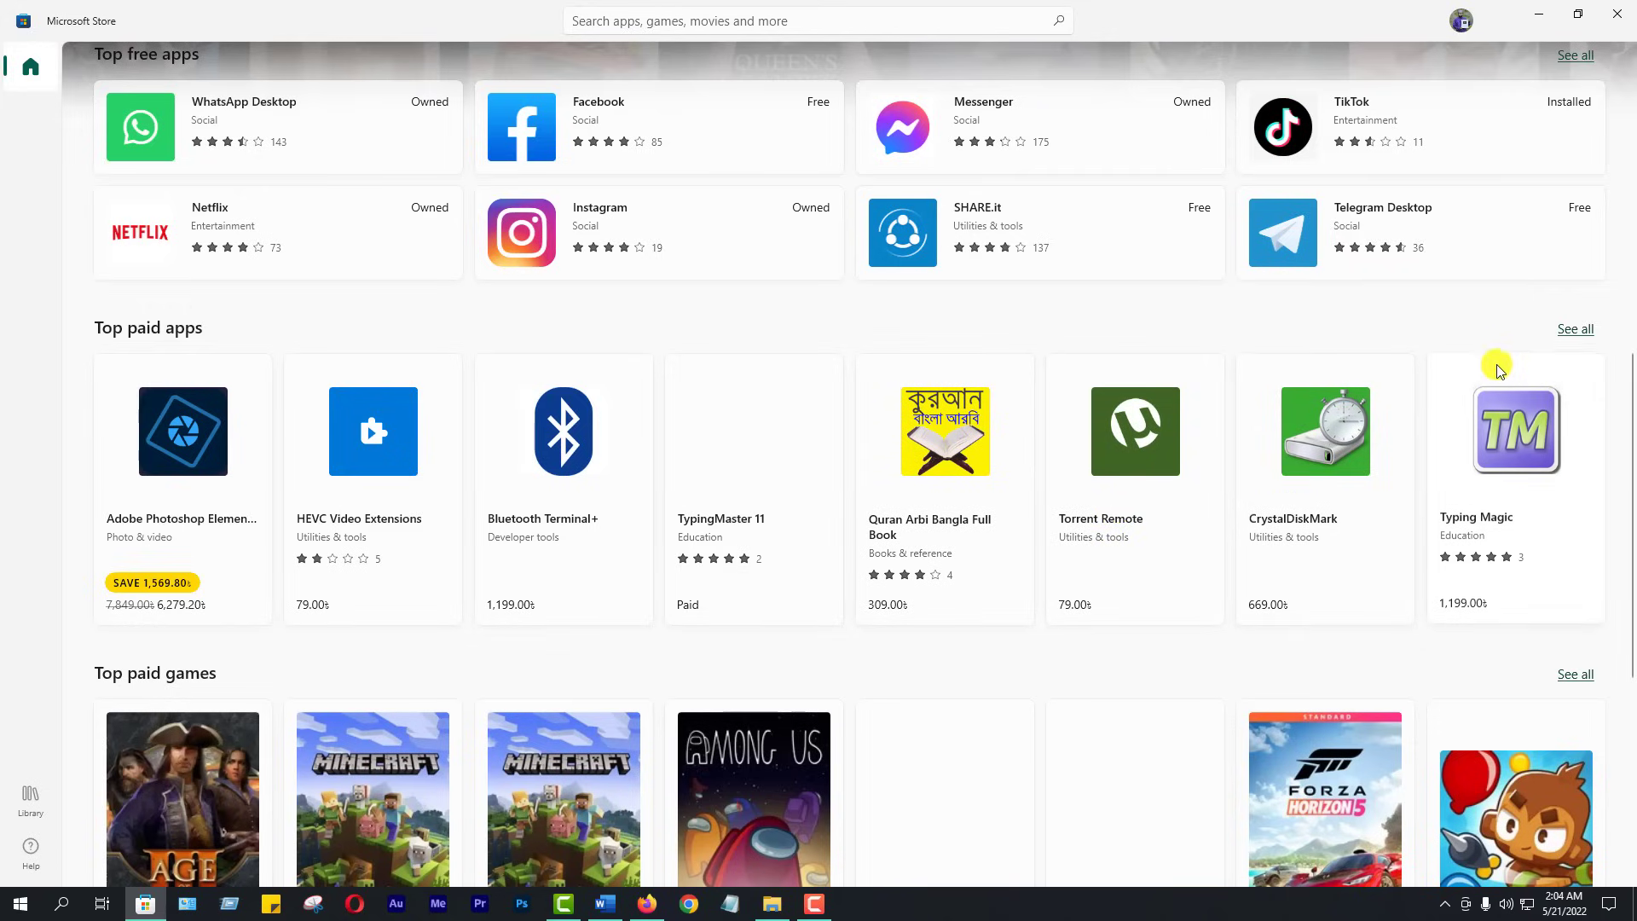
left_click(1576, 330)
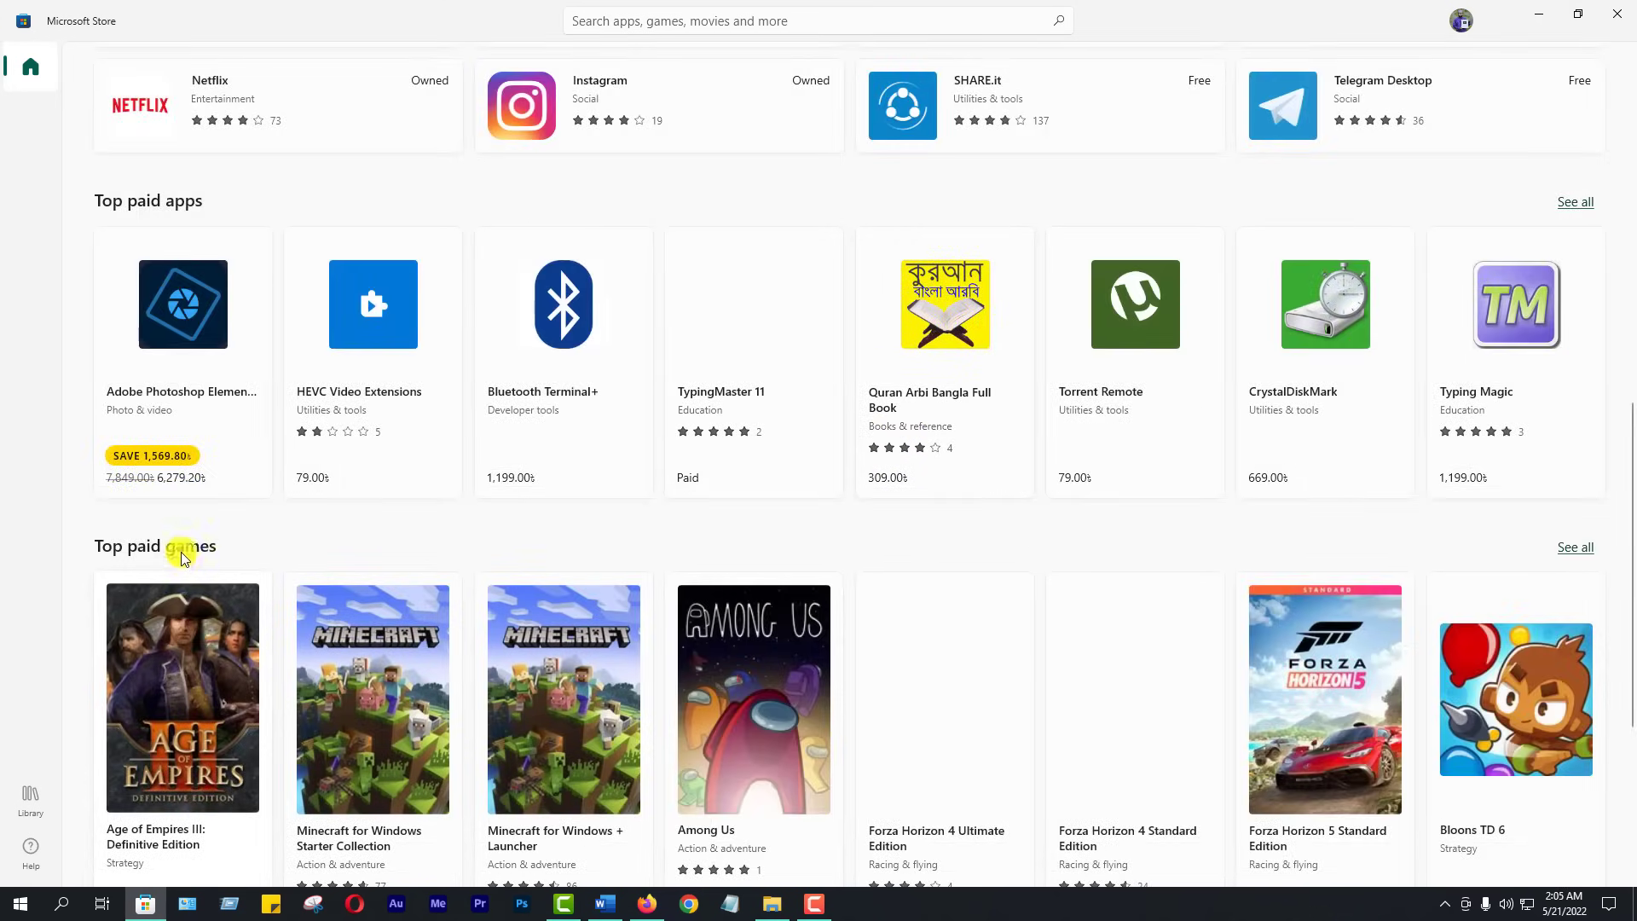
scroll(931, 694, "down", 5)
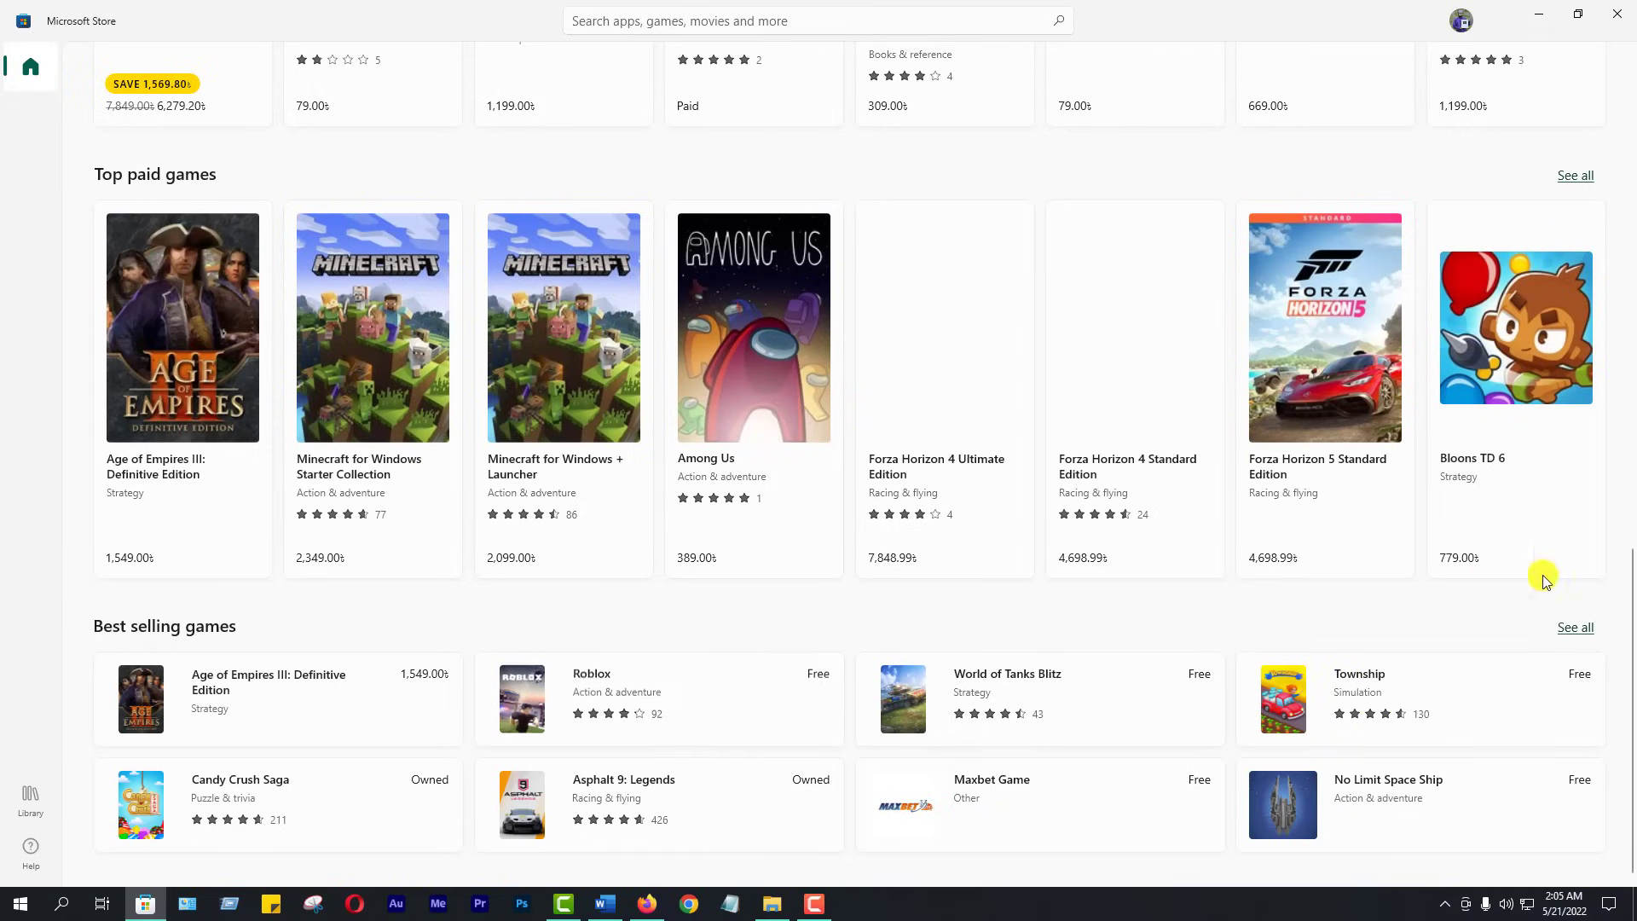
Step: Open the full list of Best selling games, browse it, and view the Township game's page
left_click(1582, 632)
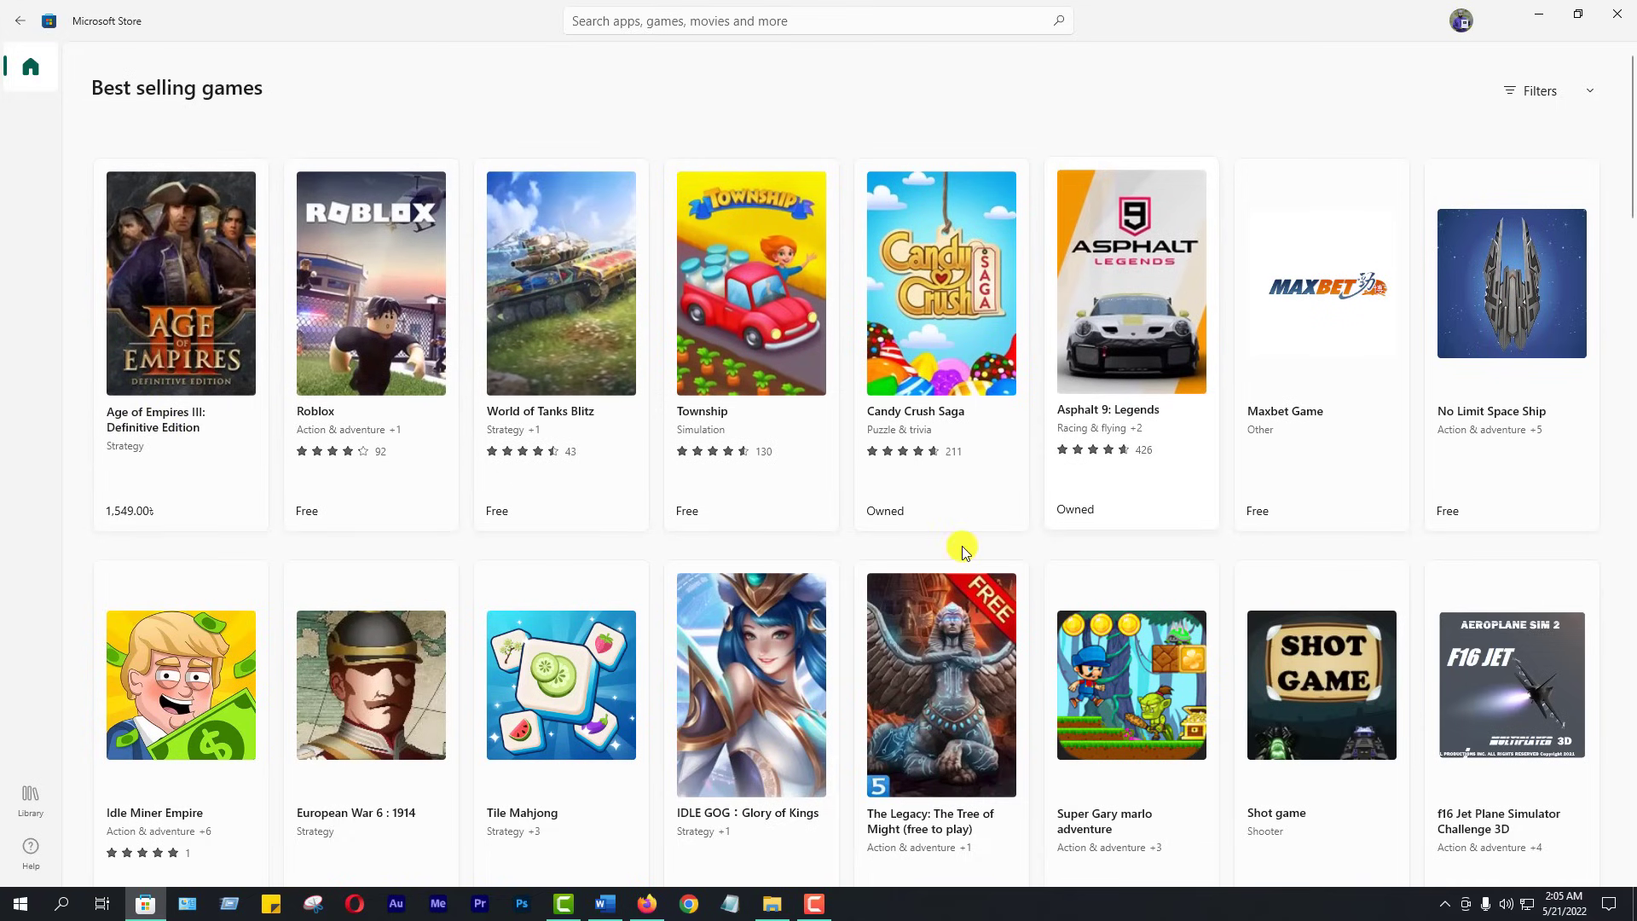
scroll(914, 539, "down", 5)
scroll(914, 539, "down", 1)
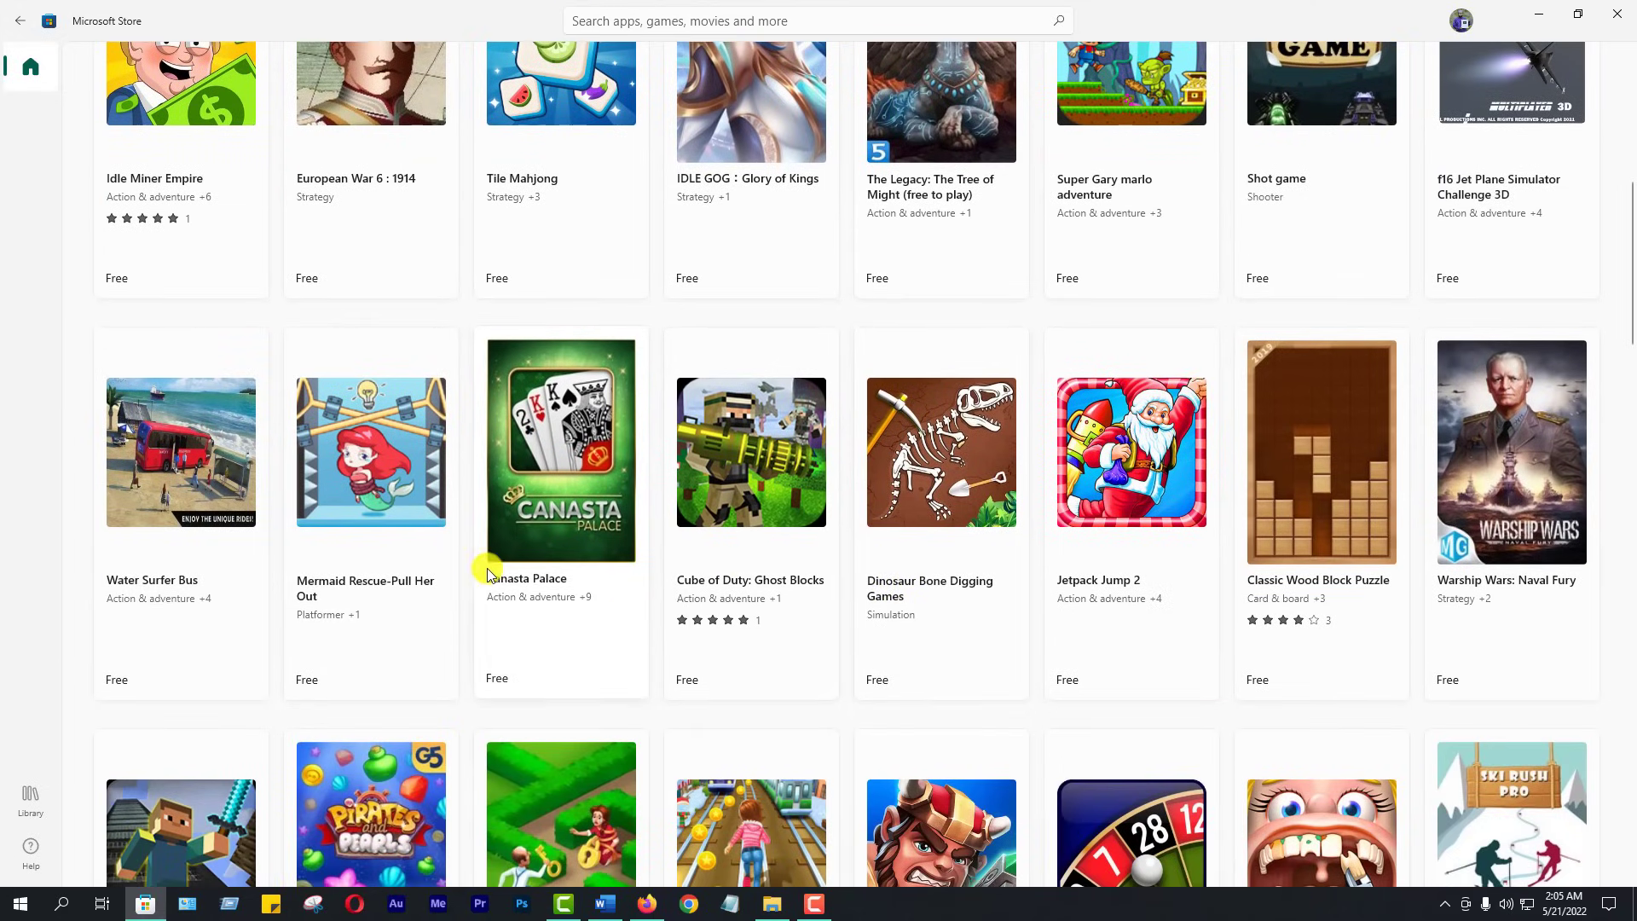
scroll(701, 663, "up", 5)
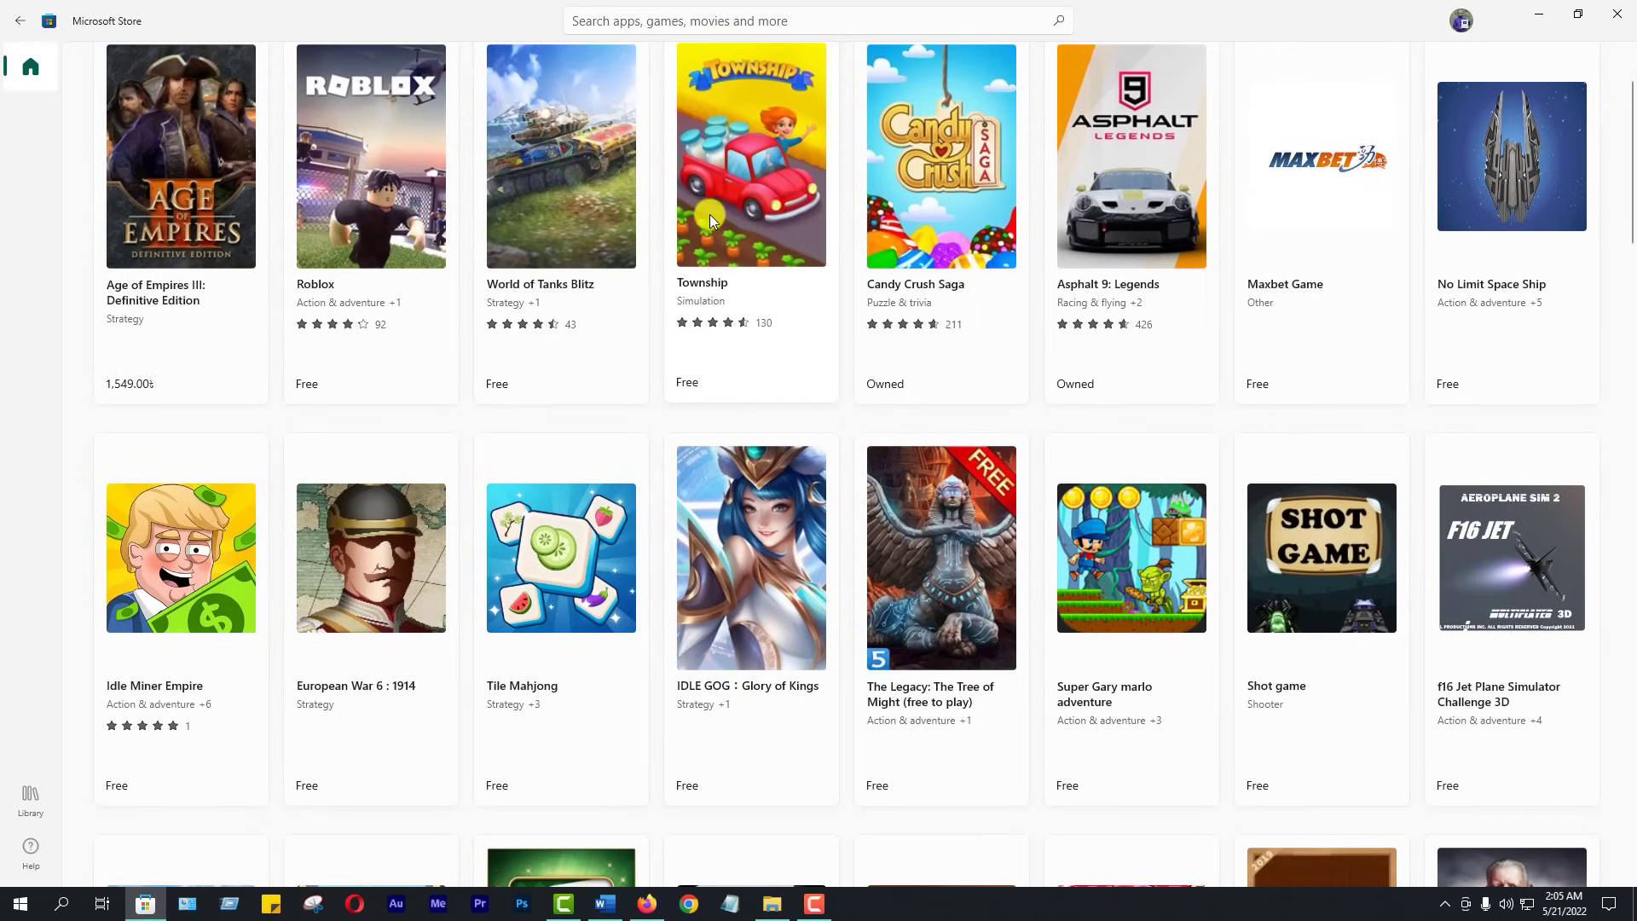
left_click(747, 164)
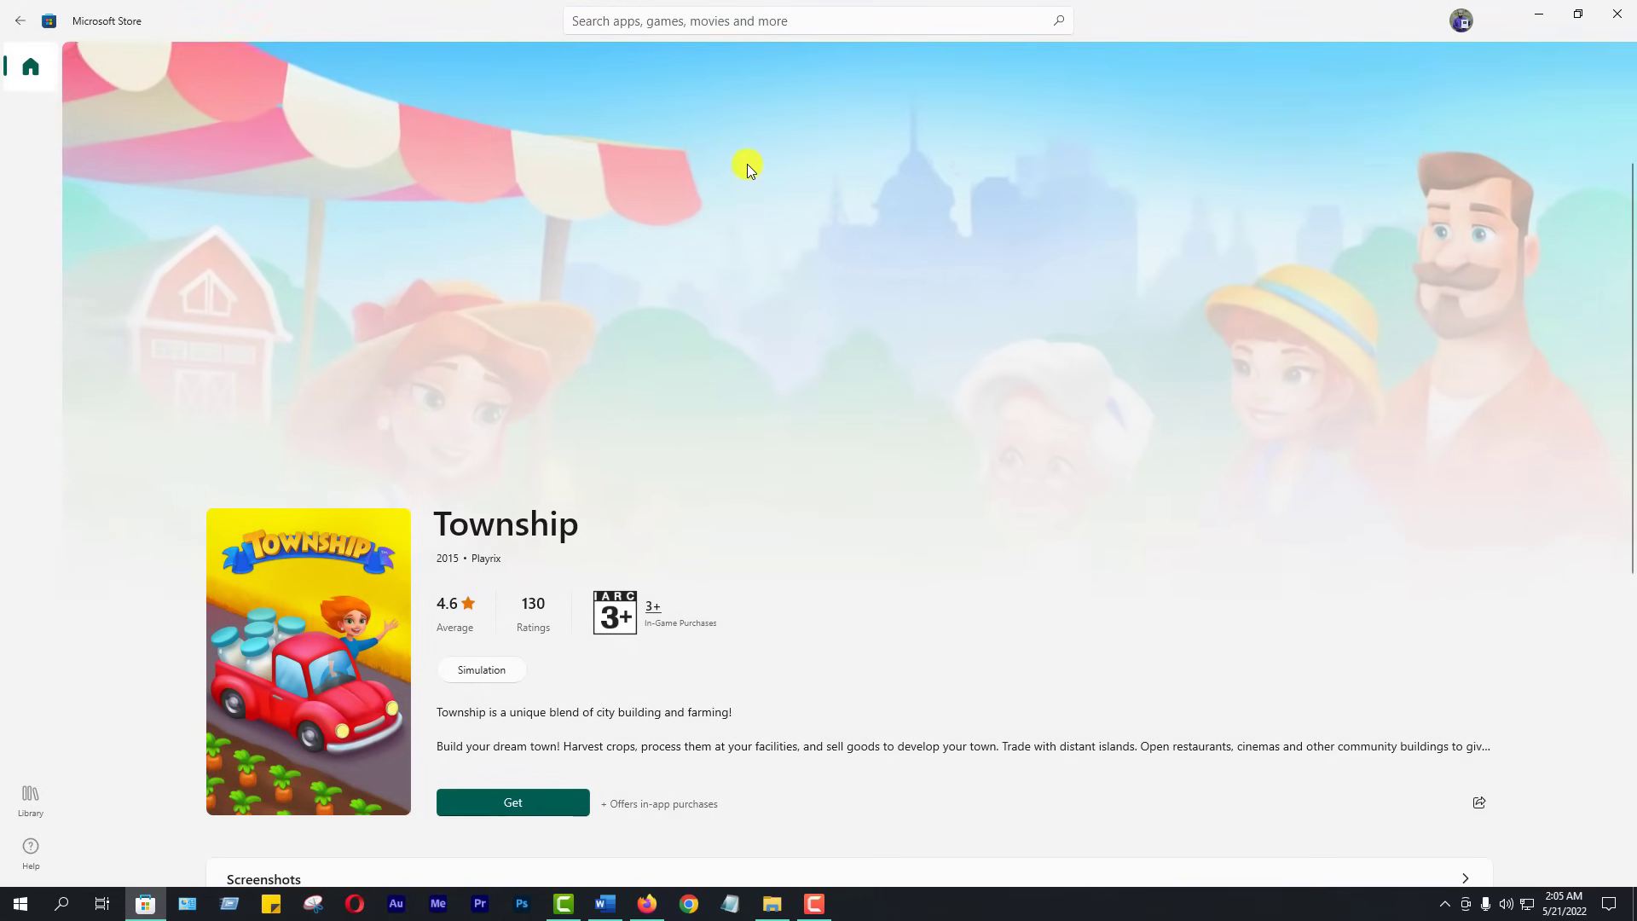
scroll(728, 464, "down", 2)
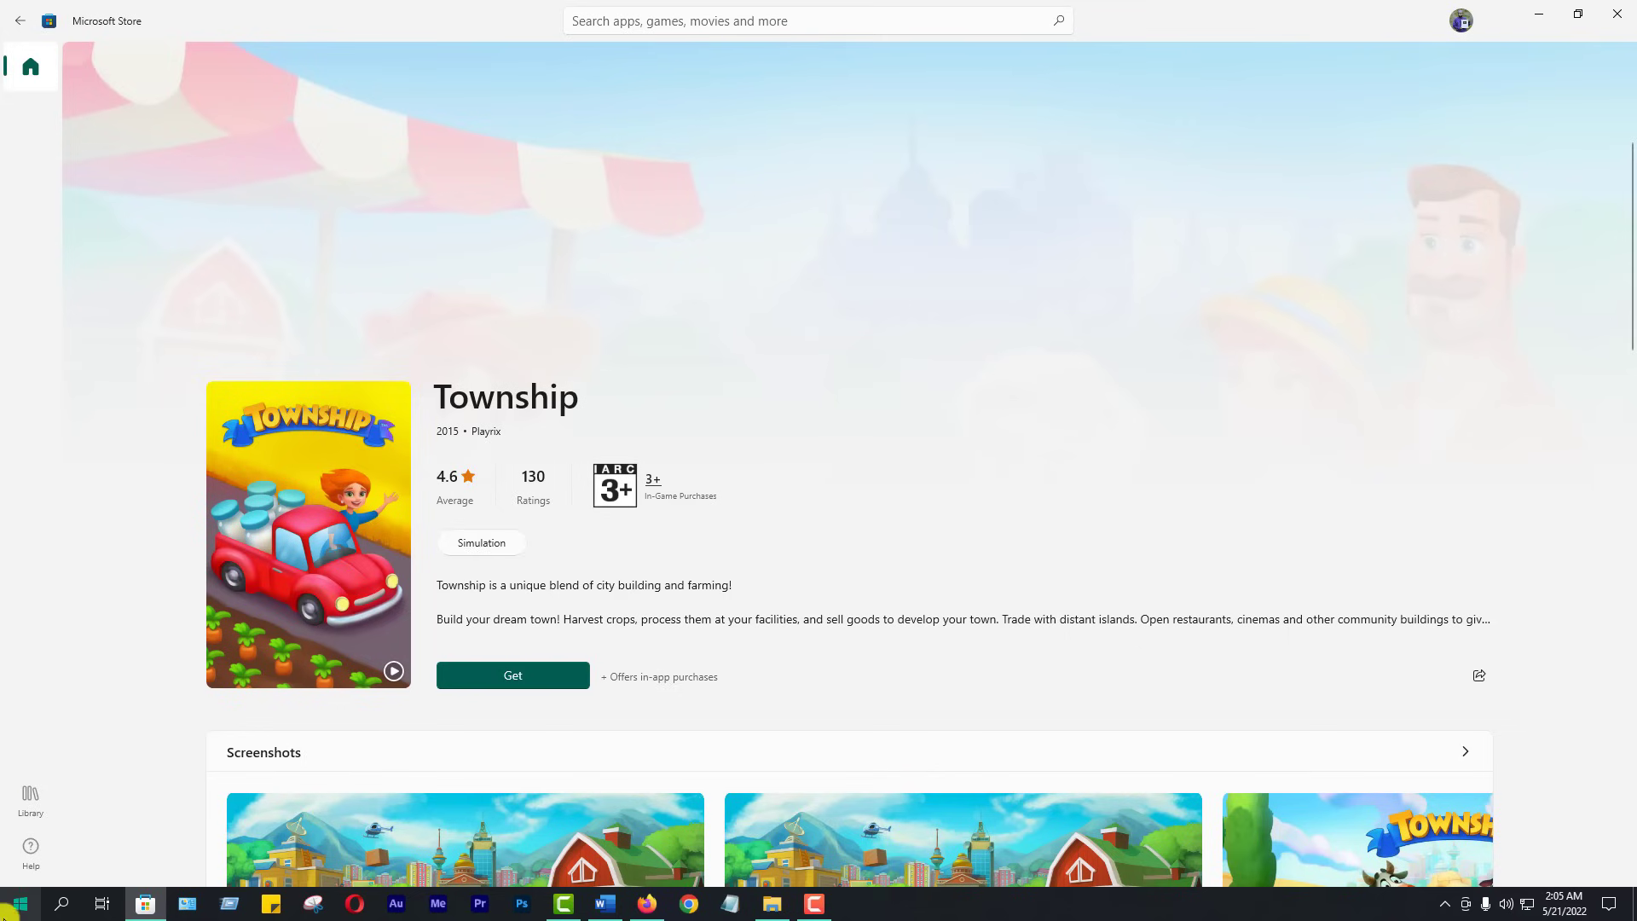
Step: Check the Start menu's app list, and return to the Store home page before minimizing the Store
left_click(14, 909)
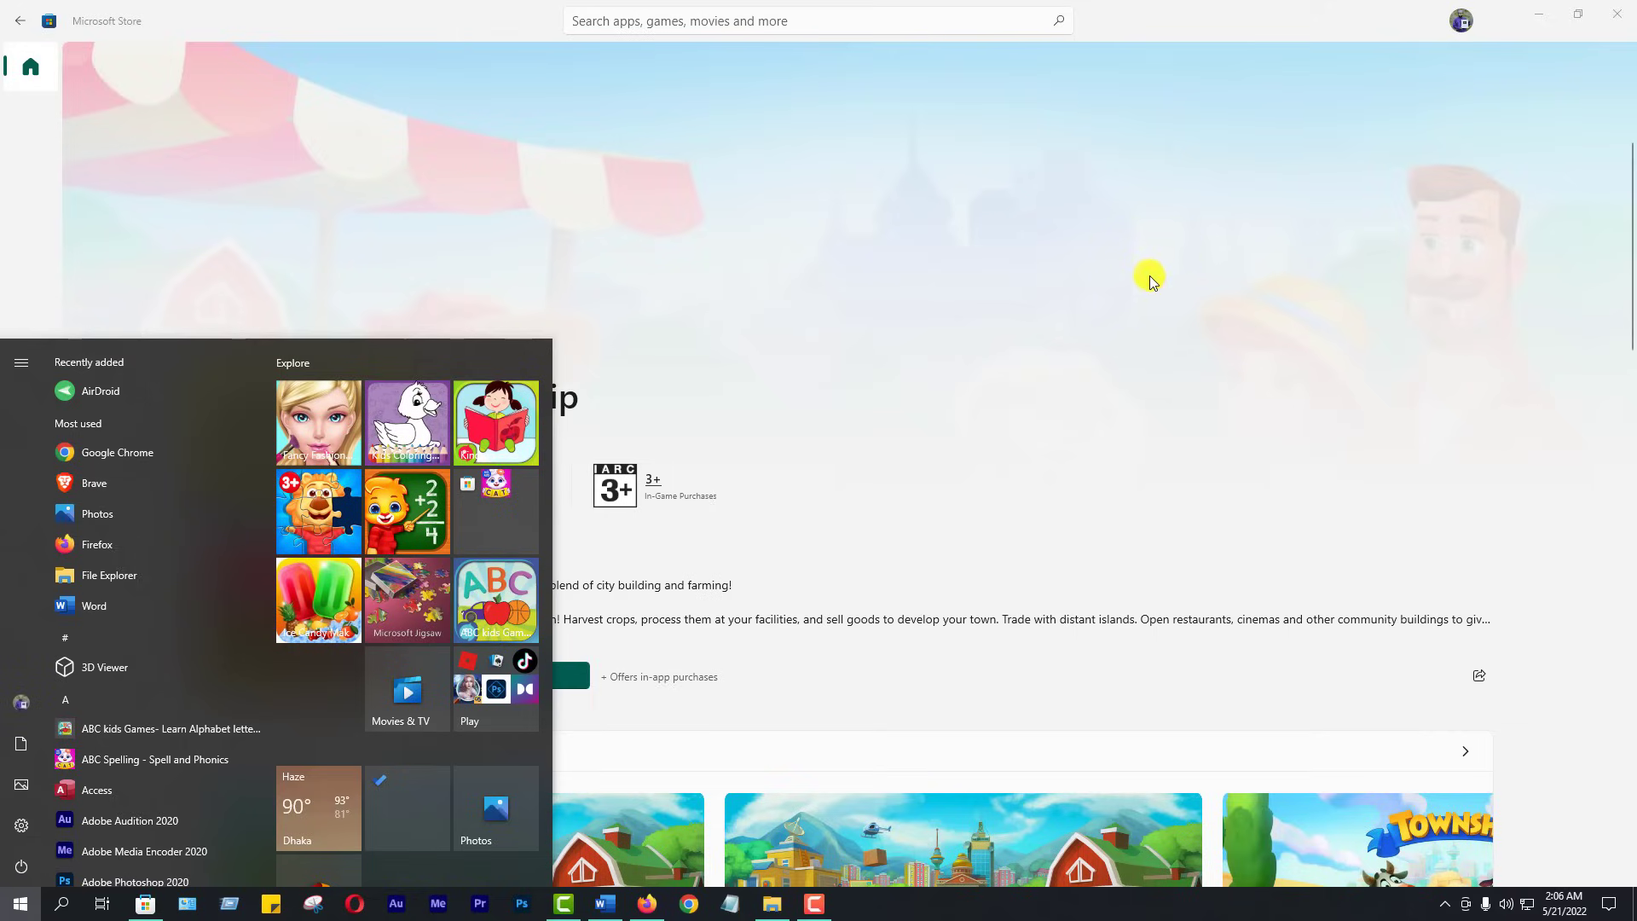
left_click(665, 143)
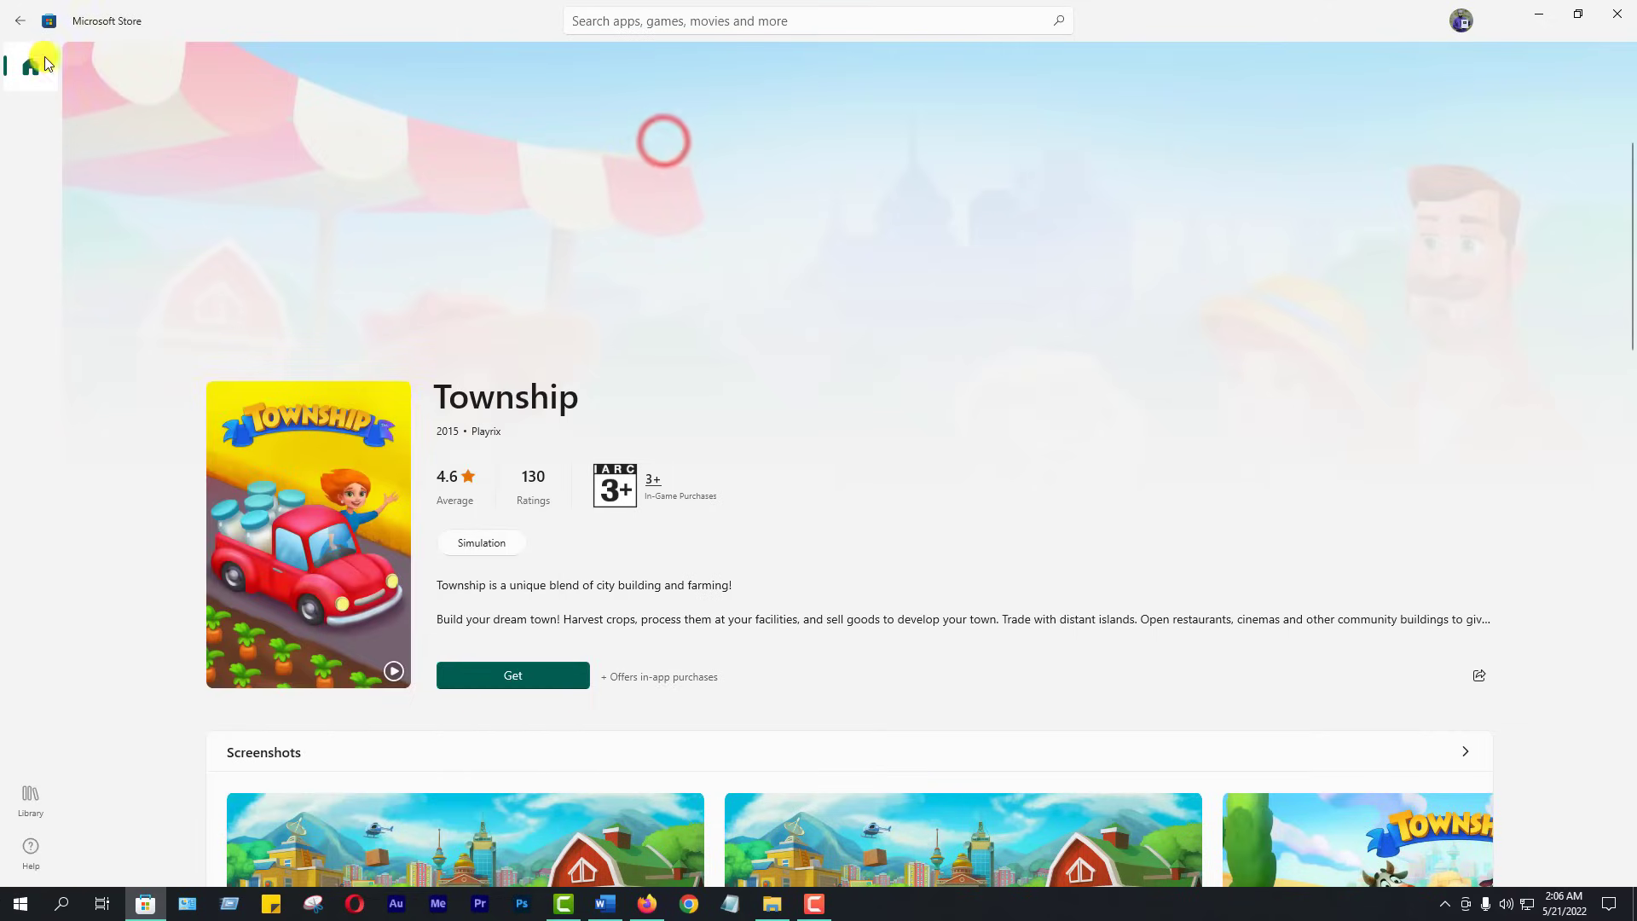
left_click(22, 68)
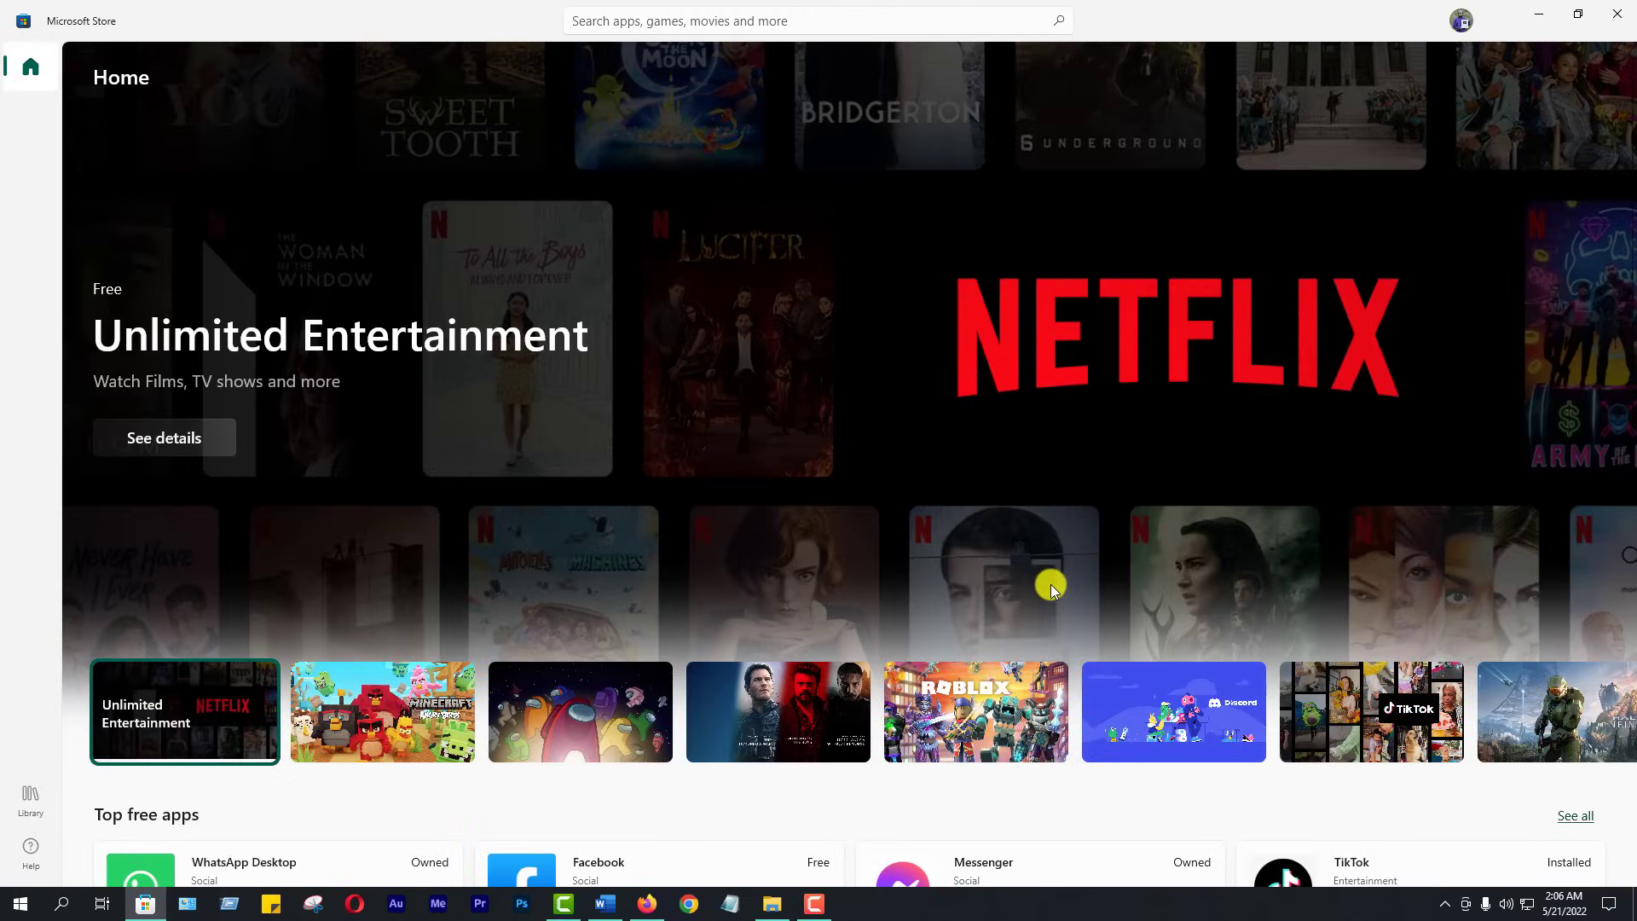
left_click(1546, 16)
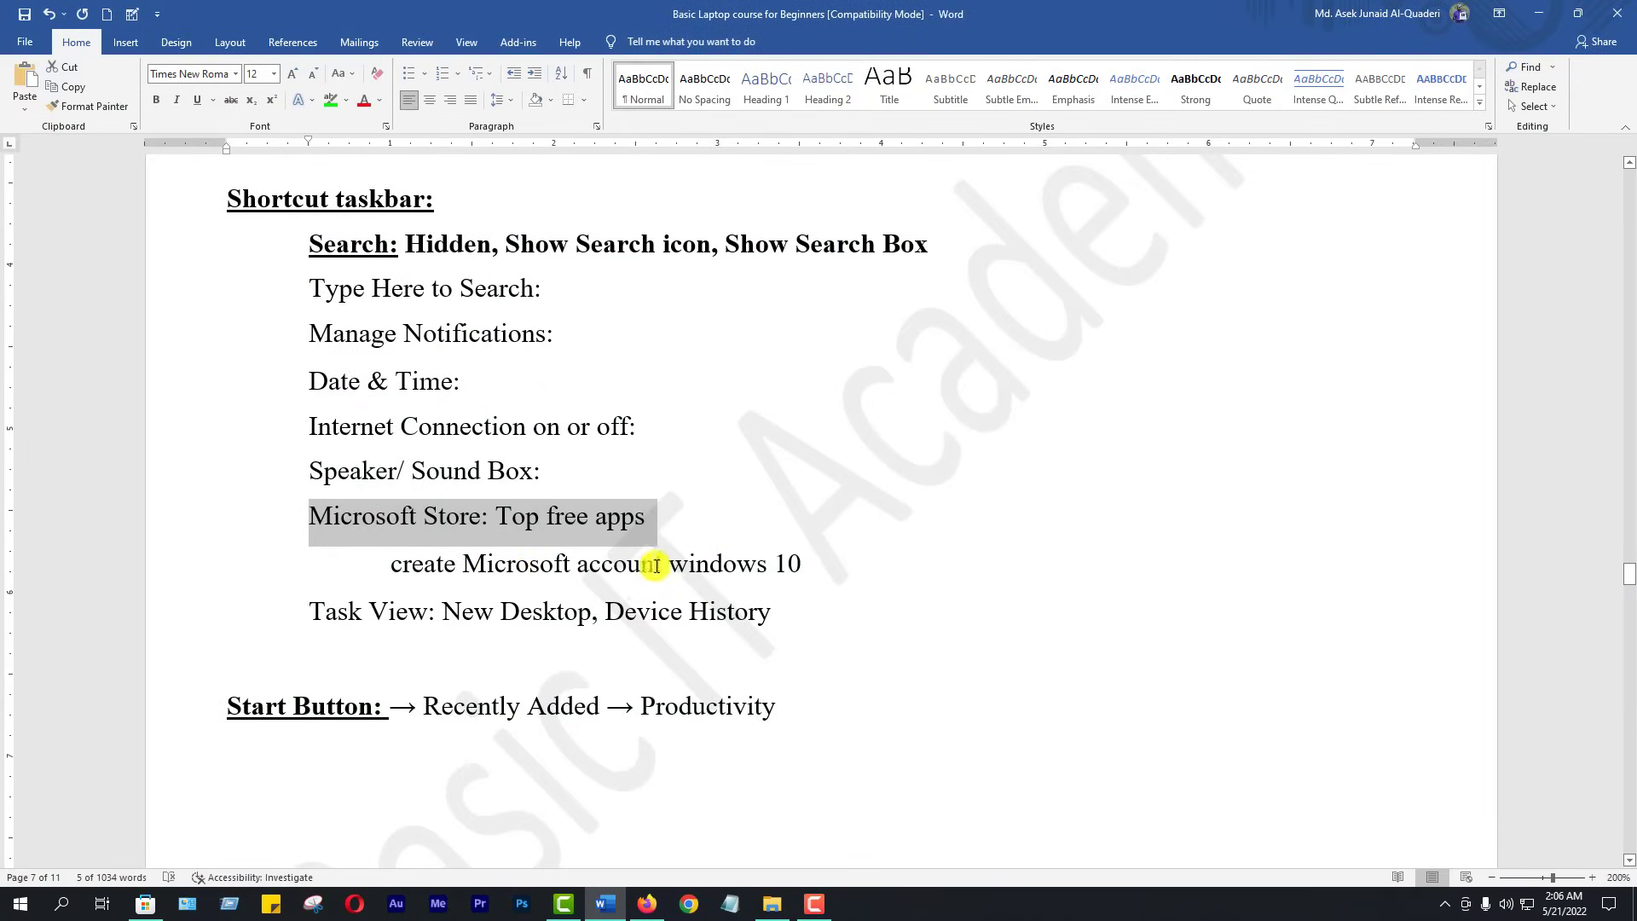
Step: Copy the "create Microsoft account windows 10" line from the Word course notes and switch to Google Chrome
left_click_drag(390, 566, 756, 566)
right_click(760, 565)
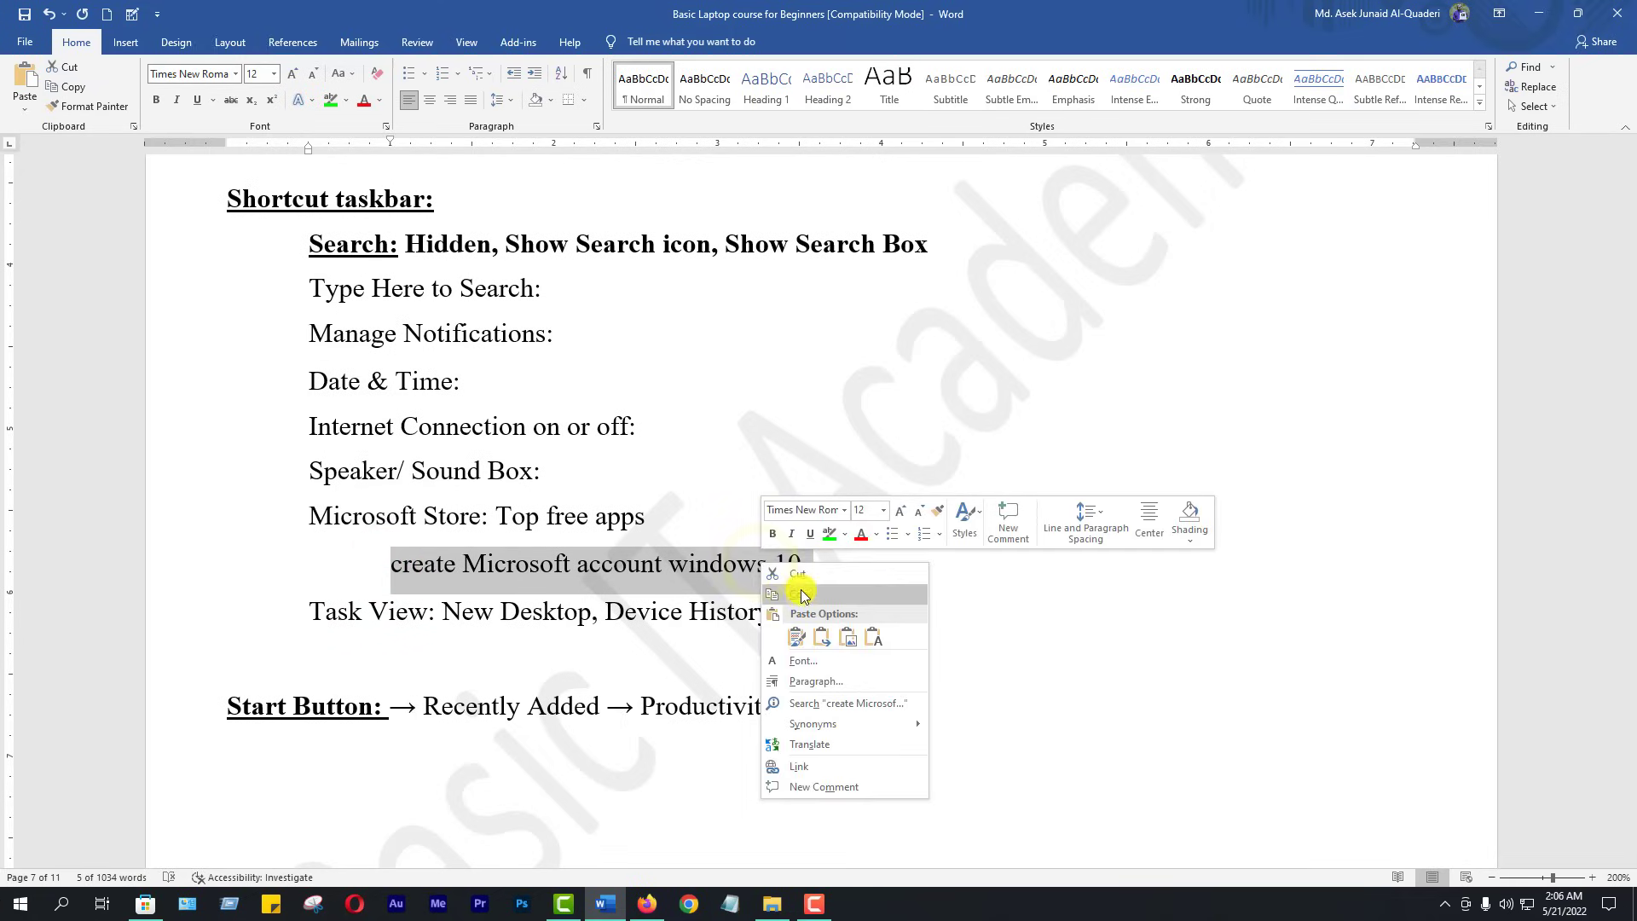
left_click(800, 595)
left_click(695, 909)
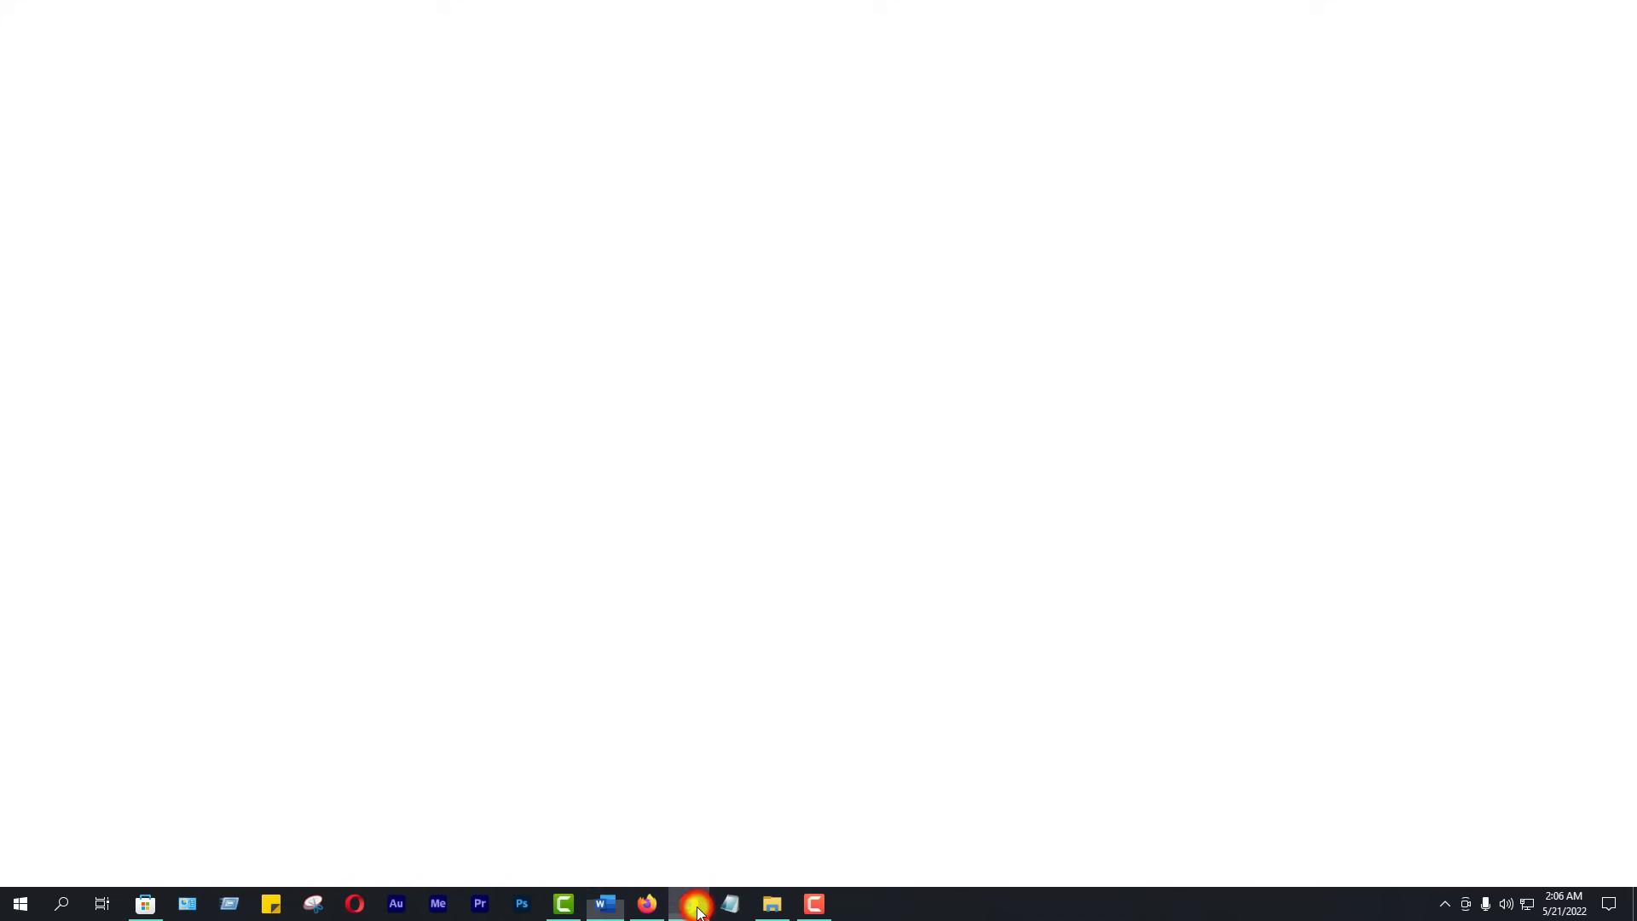
Step: Search YouTube for "create Microsoft account windows 10" and browse the resulting videos
left_click(380, 75)
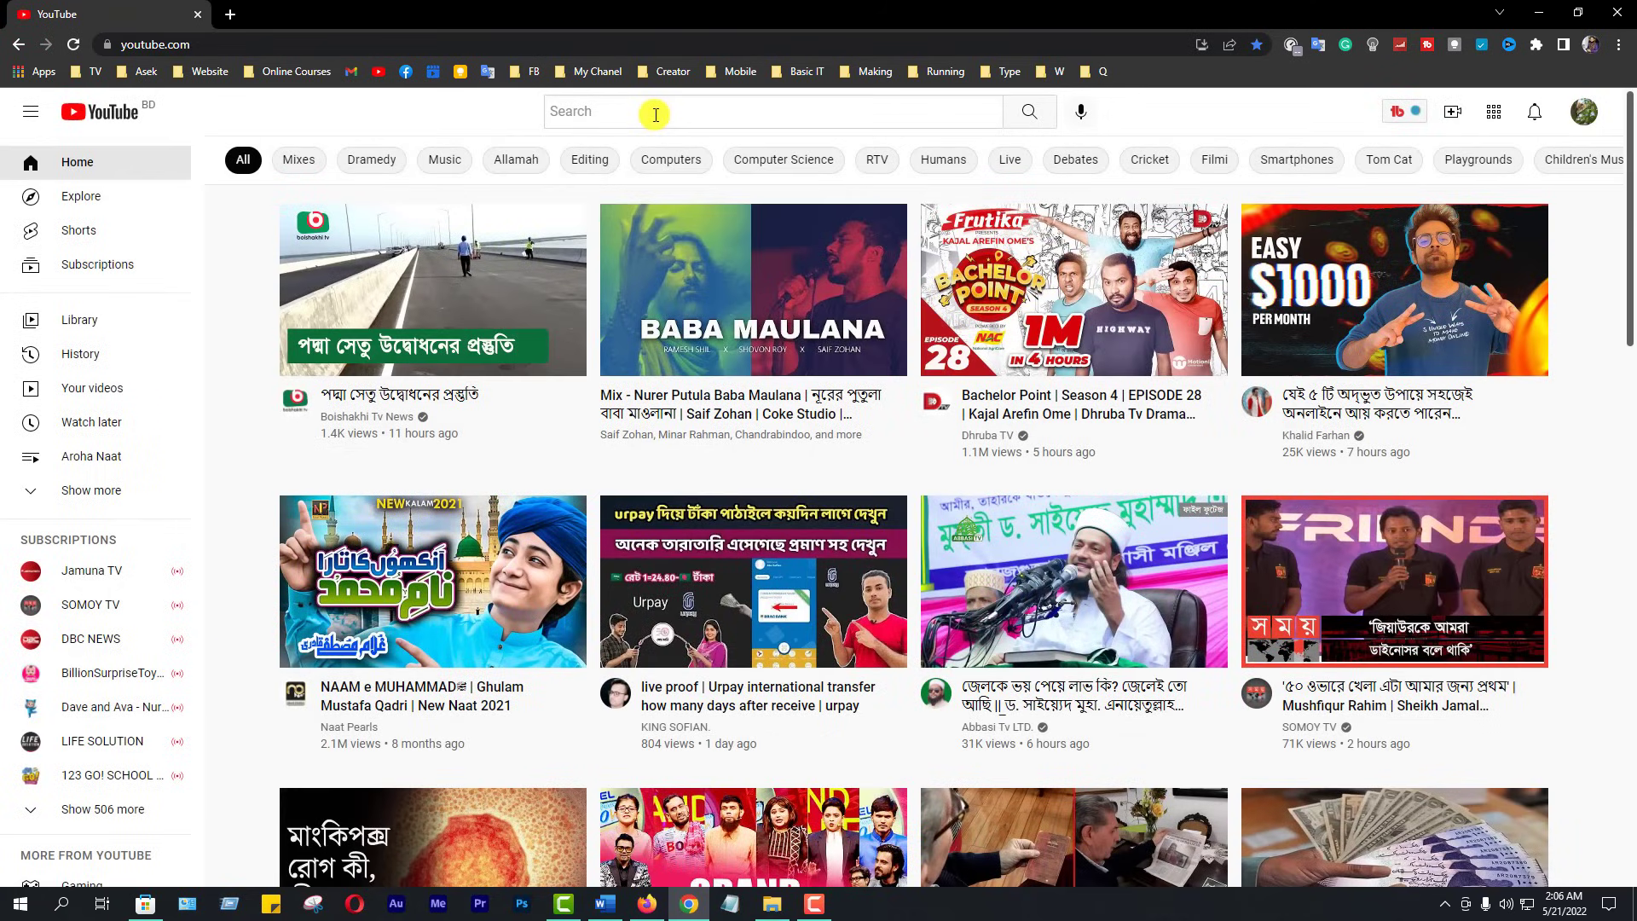
left_click(655, 114)
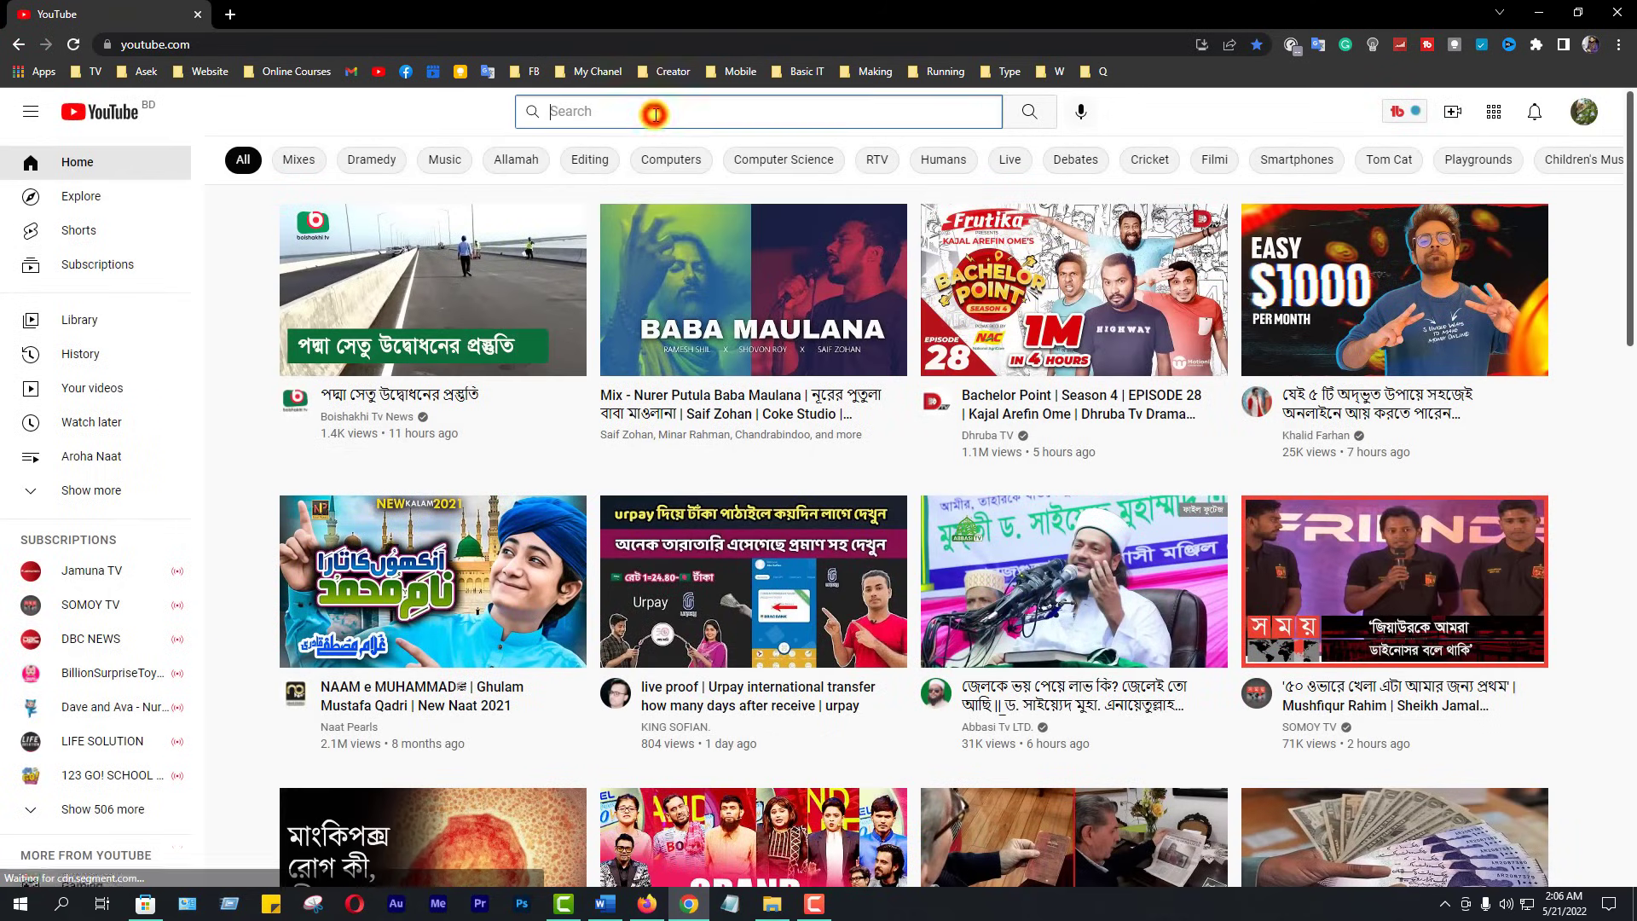
key("ctrl+v")
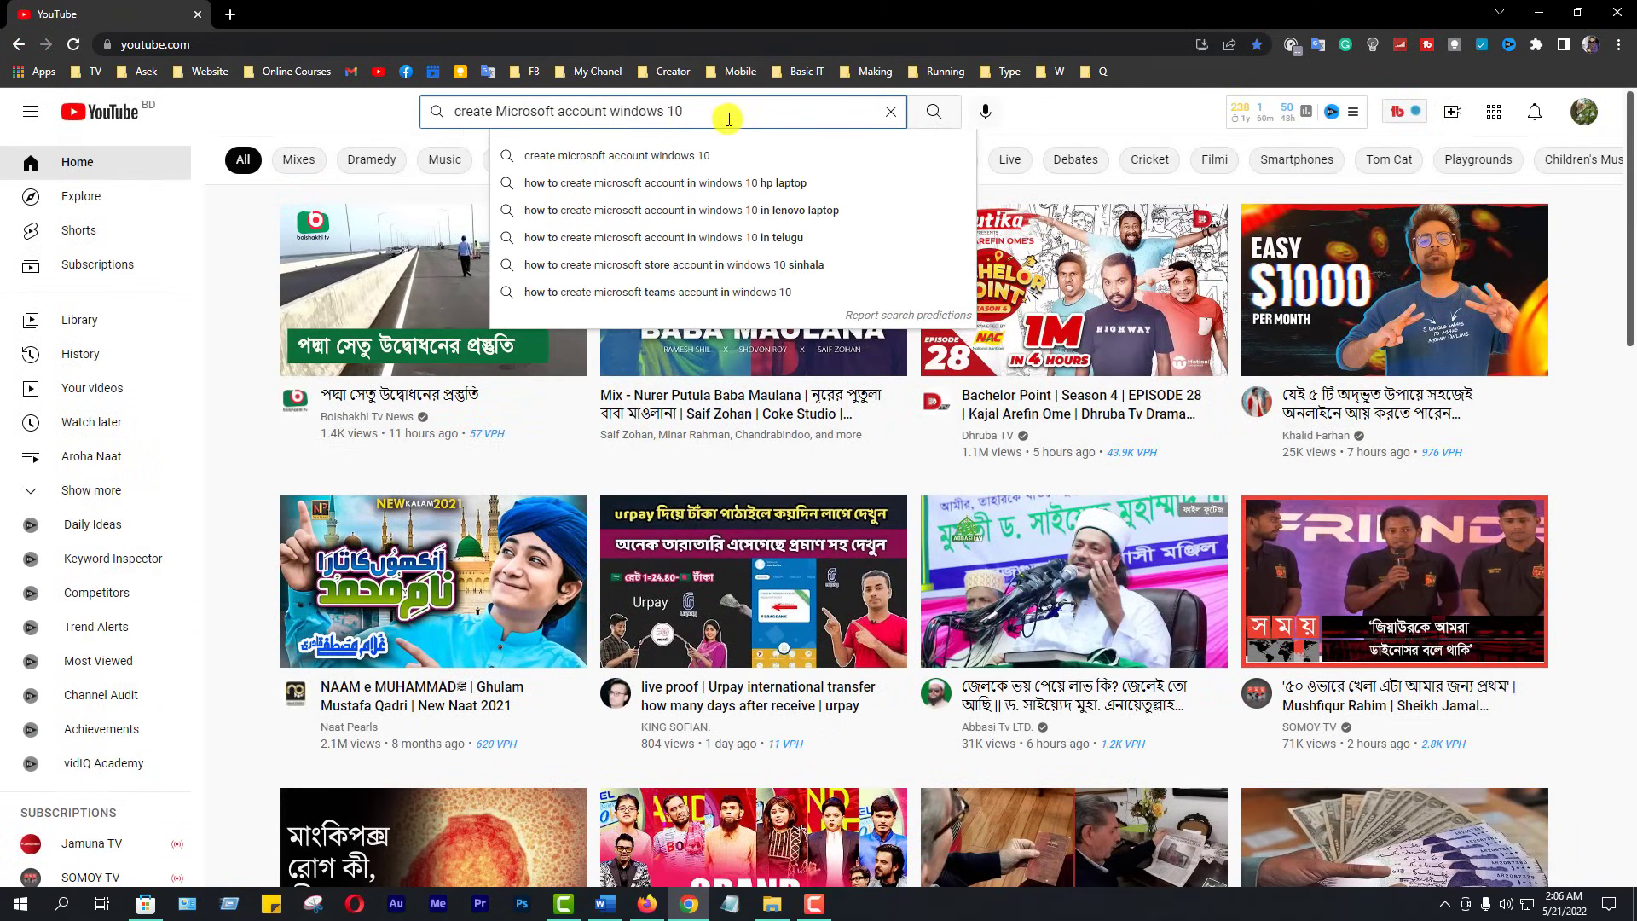
key("Return")
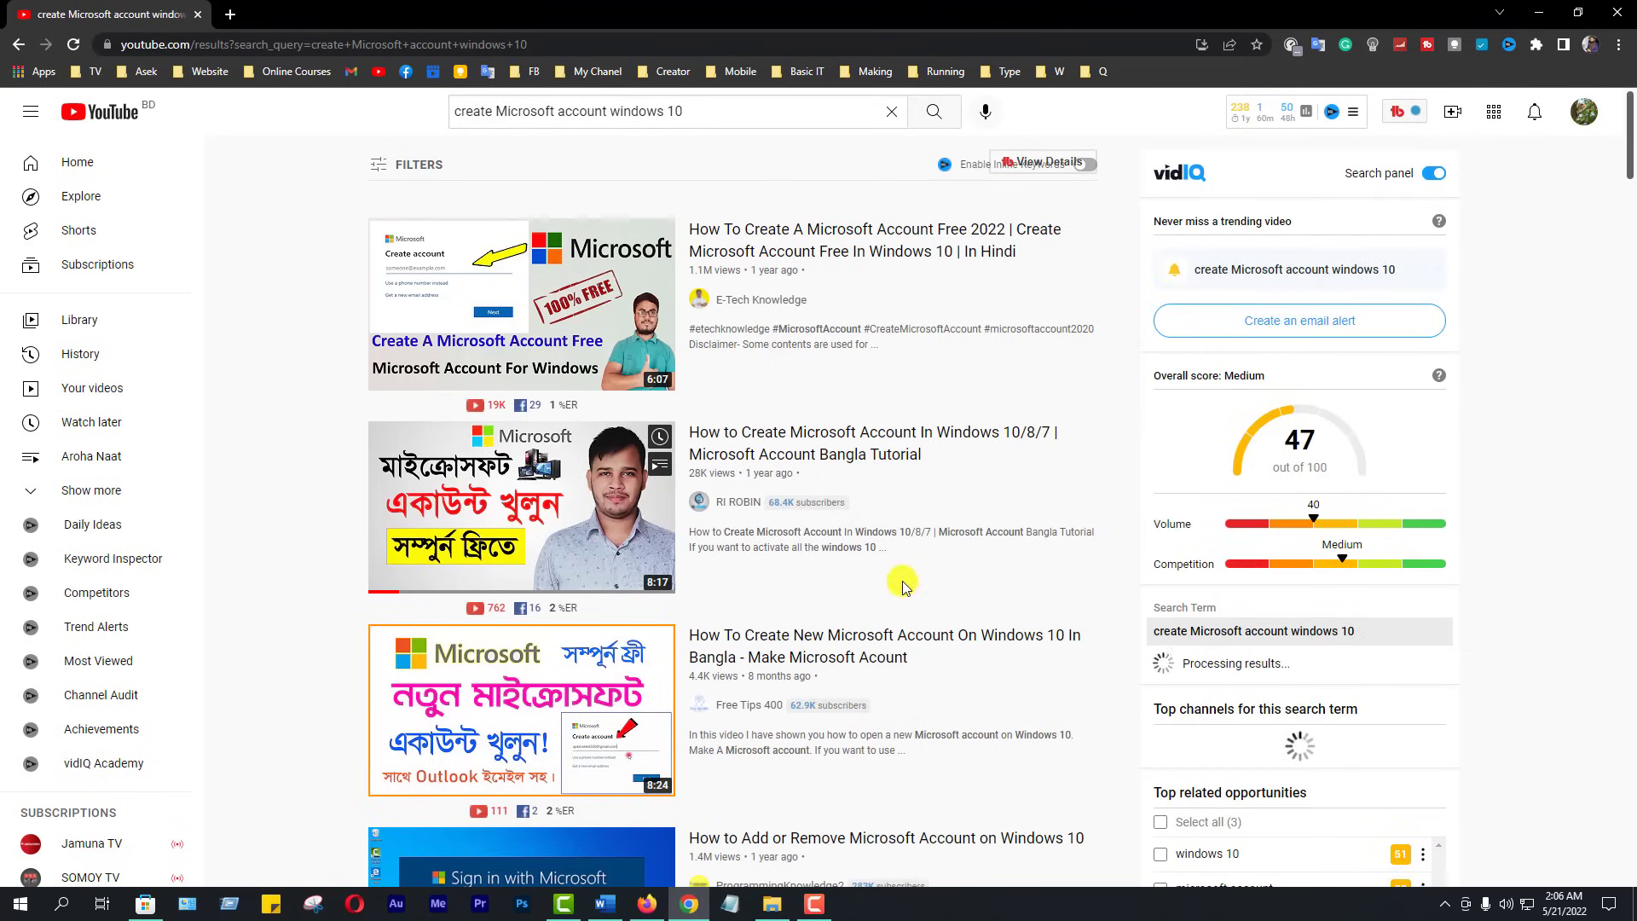
scroll(908, 674, "down", 5)
scroll(910, 678, "down", 5)
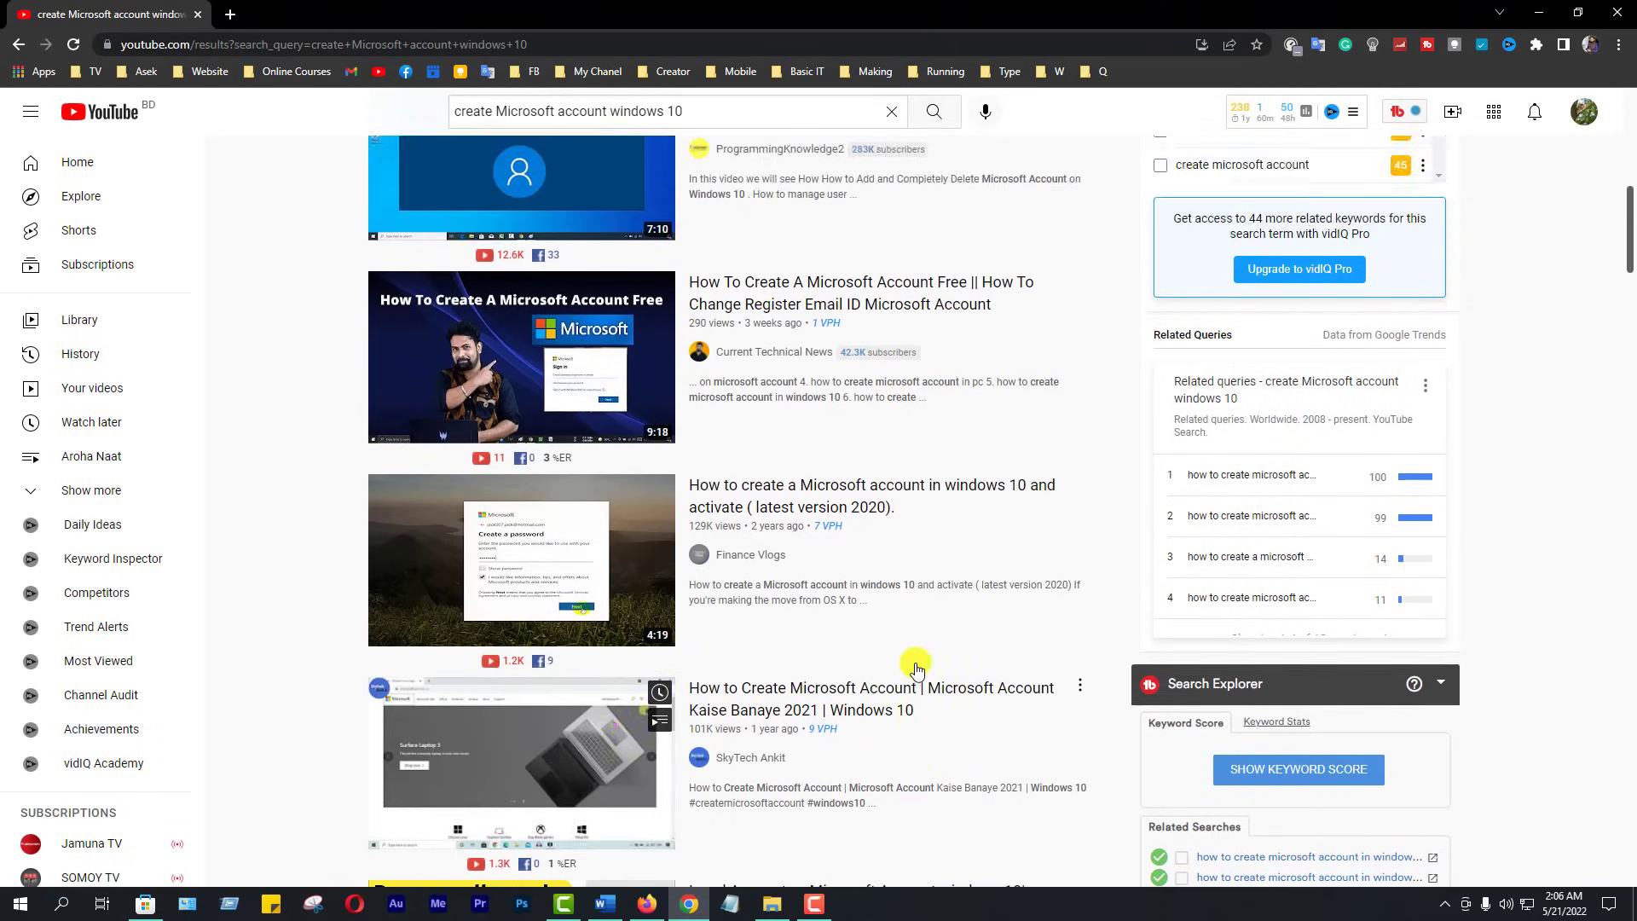
key("F5")
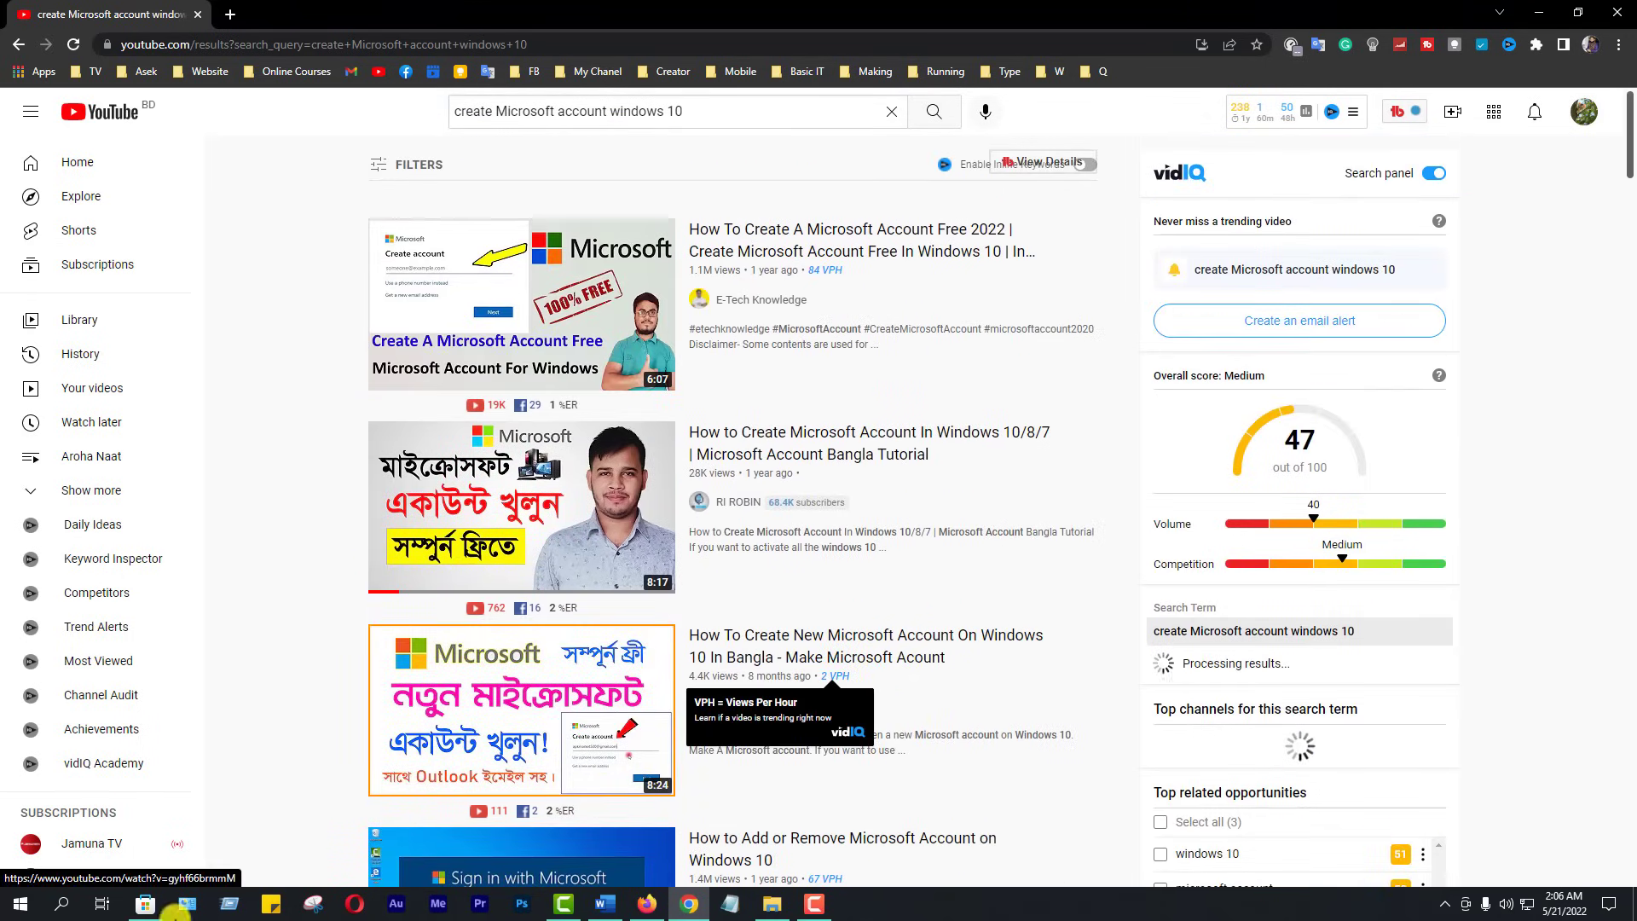
Step: Switch back to the Microsoft Store home page, and minimize the Word course notes to show the desktop
left_click(145, 905)
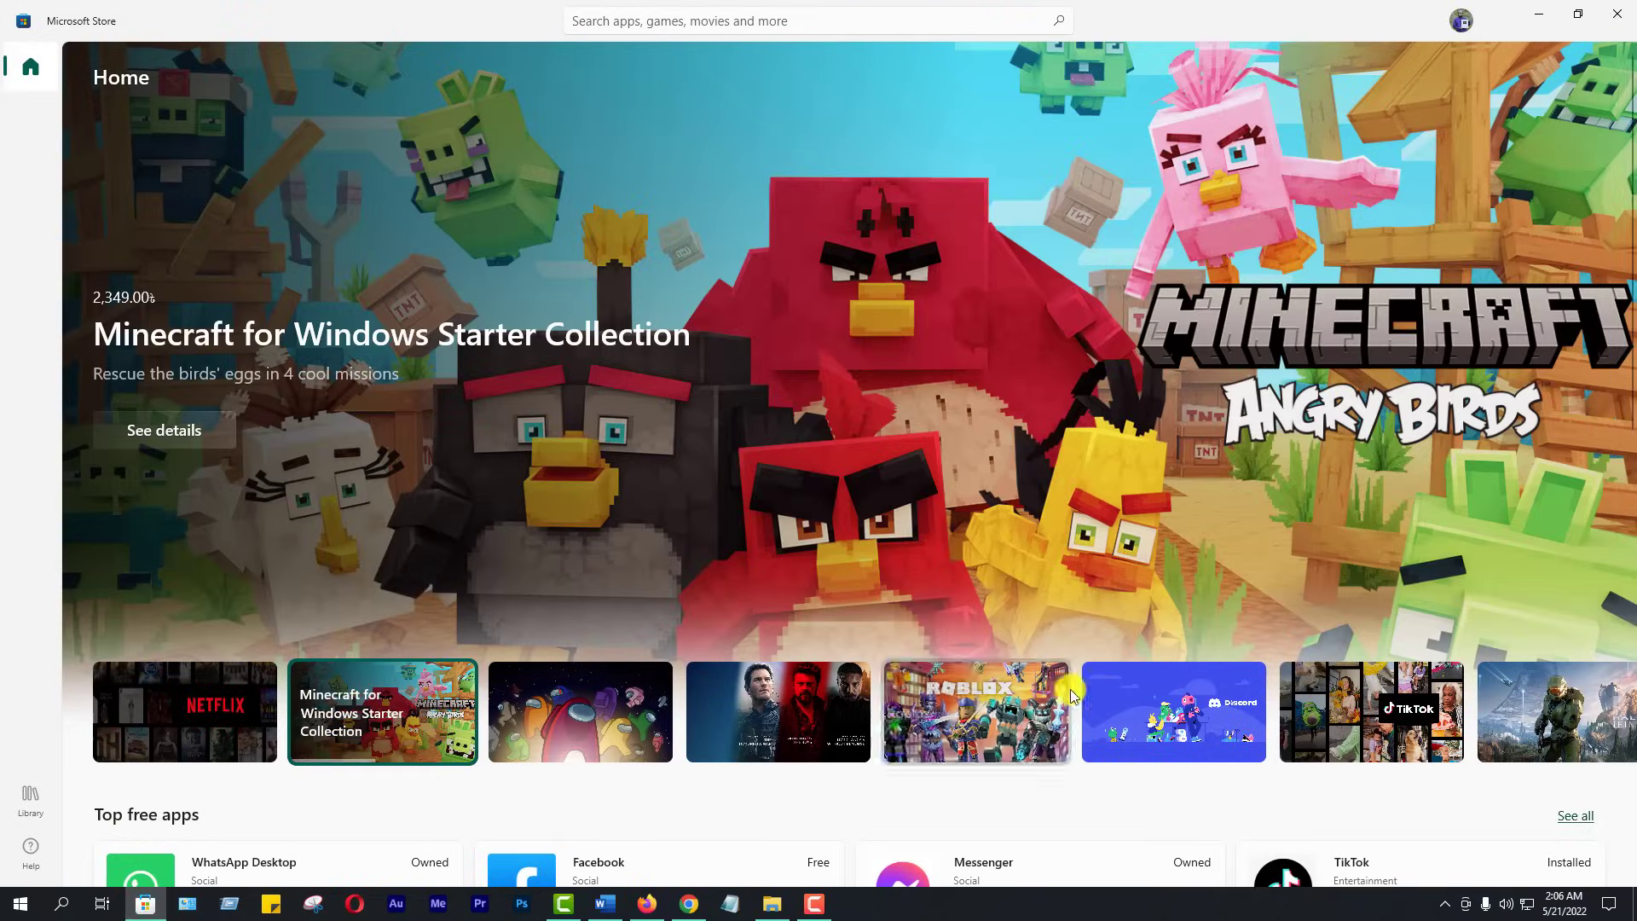
scroll(1087, 683, "down", 5)
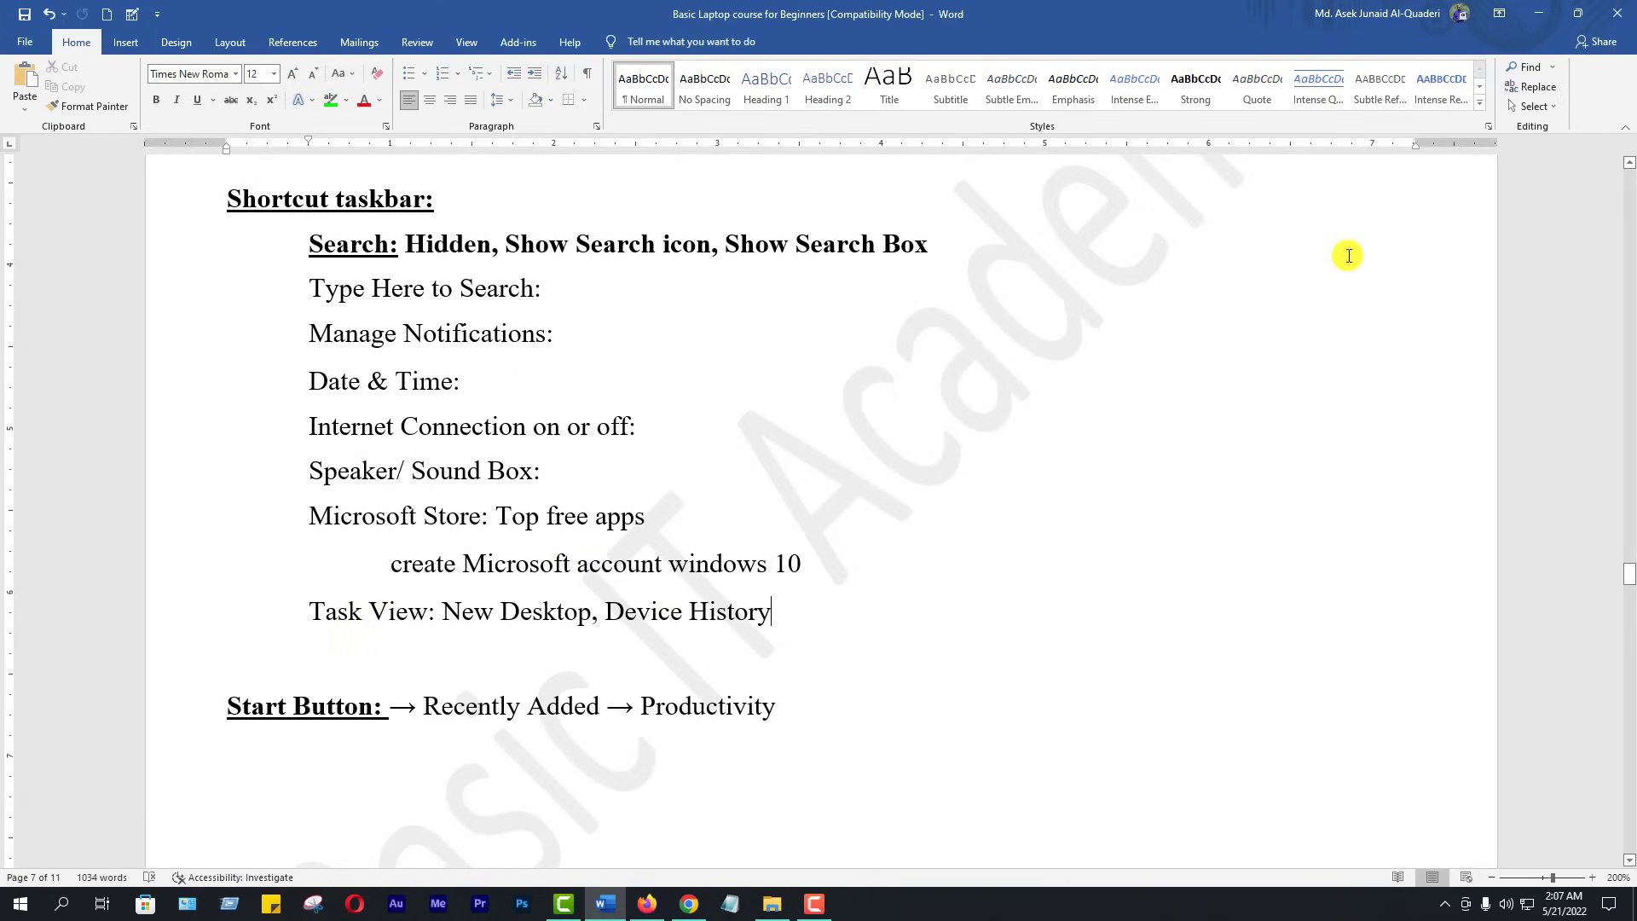
left_click(1540, 12)
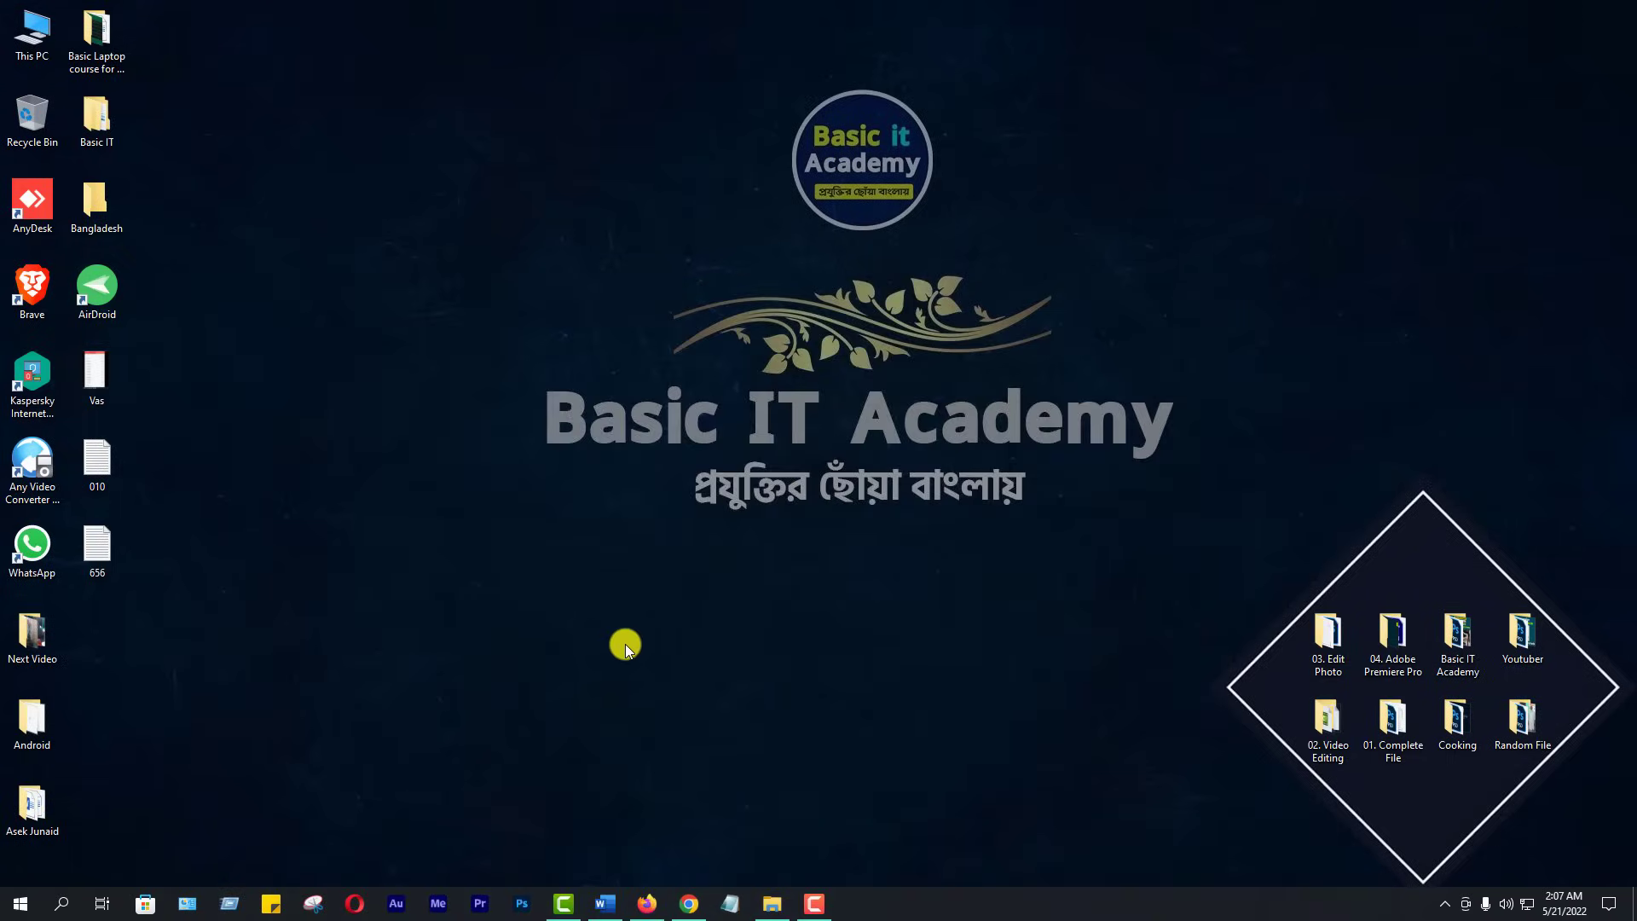
Step: View the Show Task View button option among the taskbar's options, and dismiss them without changing anything
left_click(621, 644)
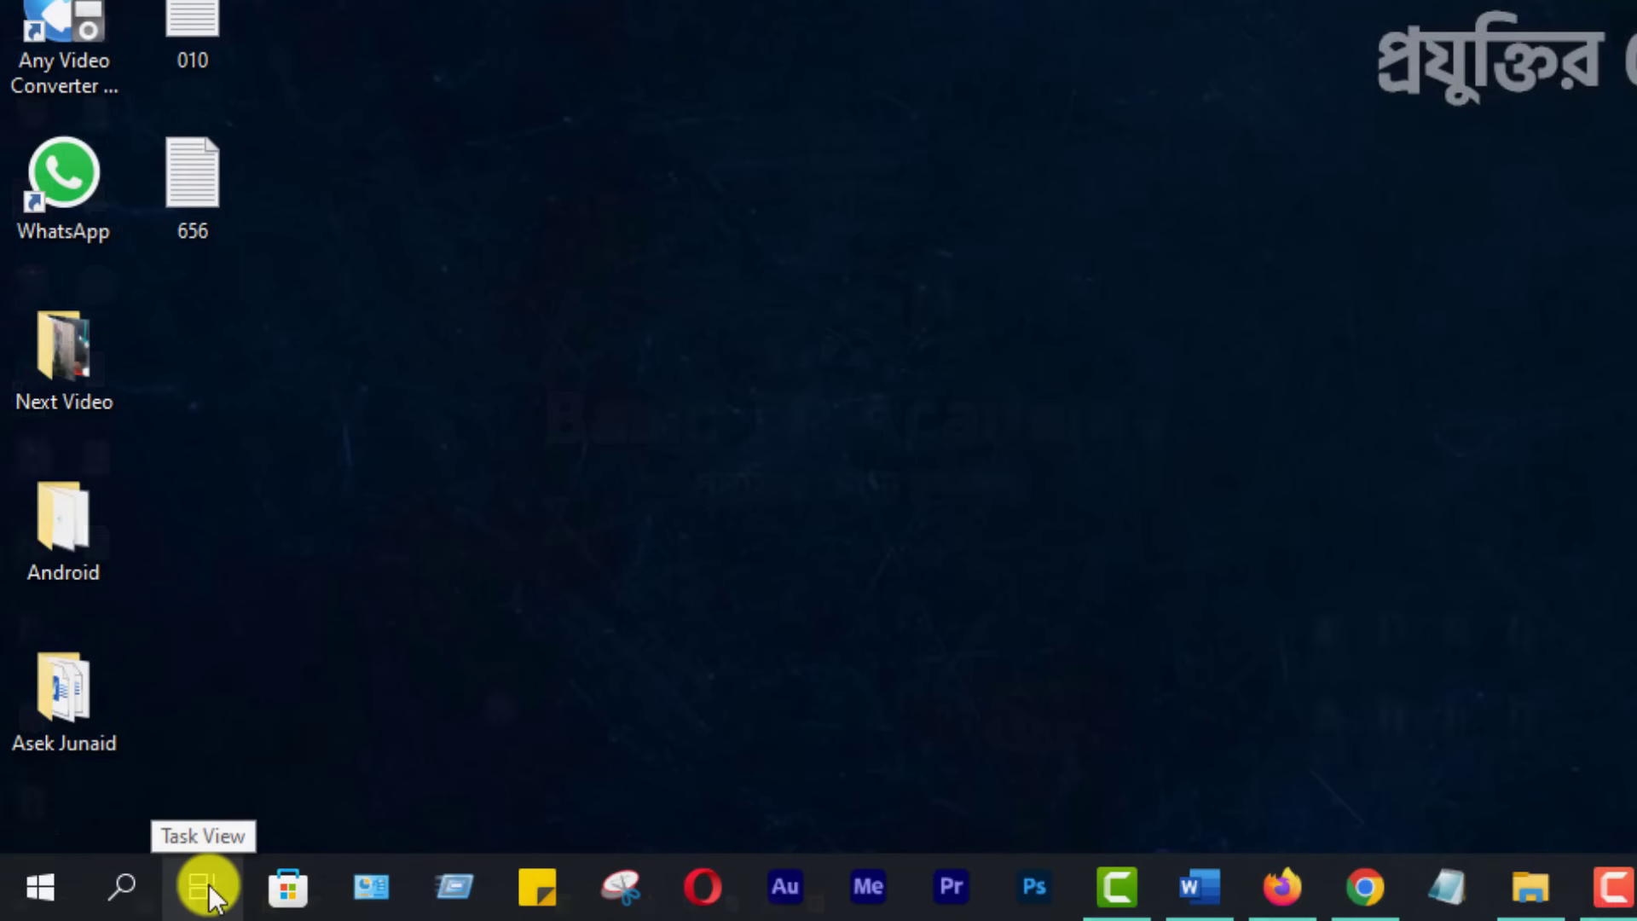
left_click(975, 500)
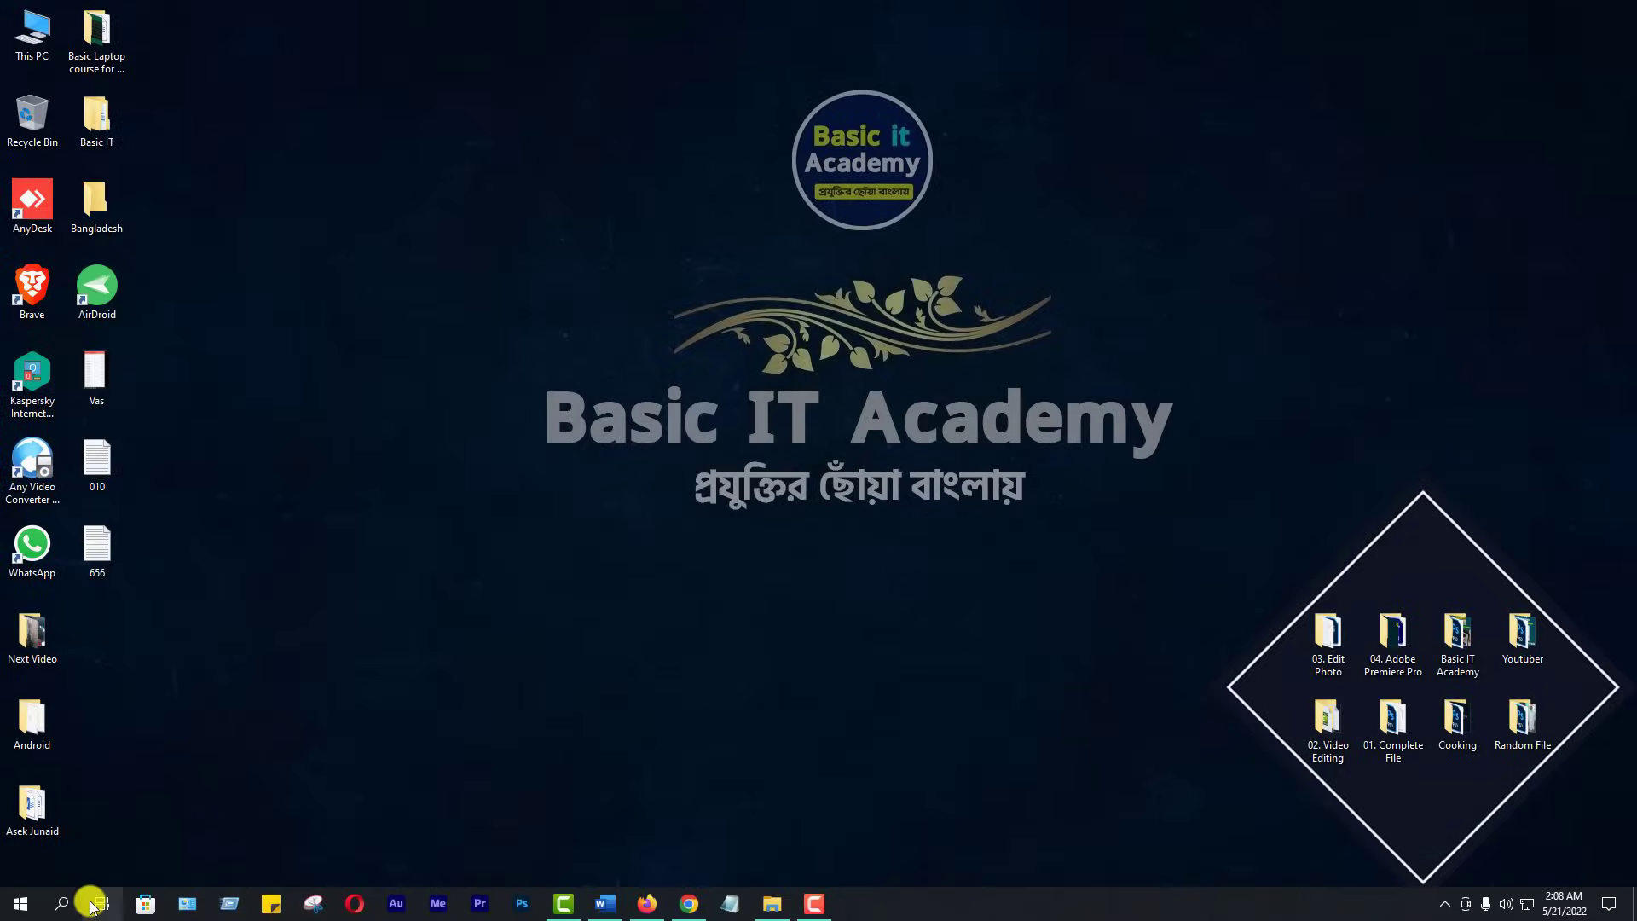
right_click(906, 905)
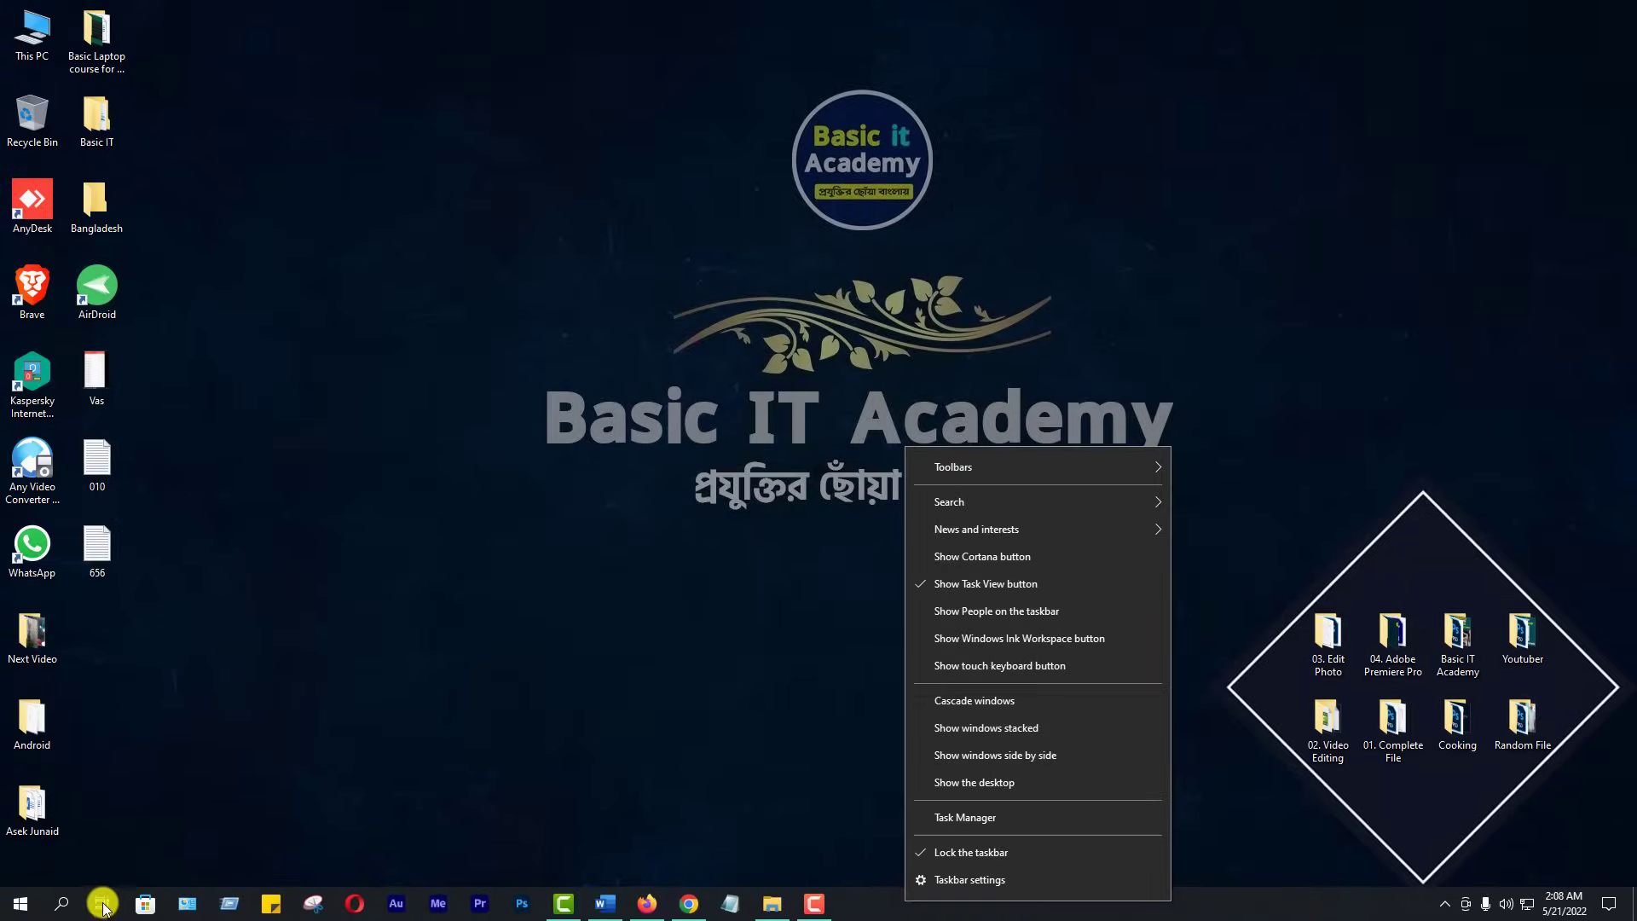
left_click(654, 588)
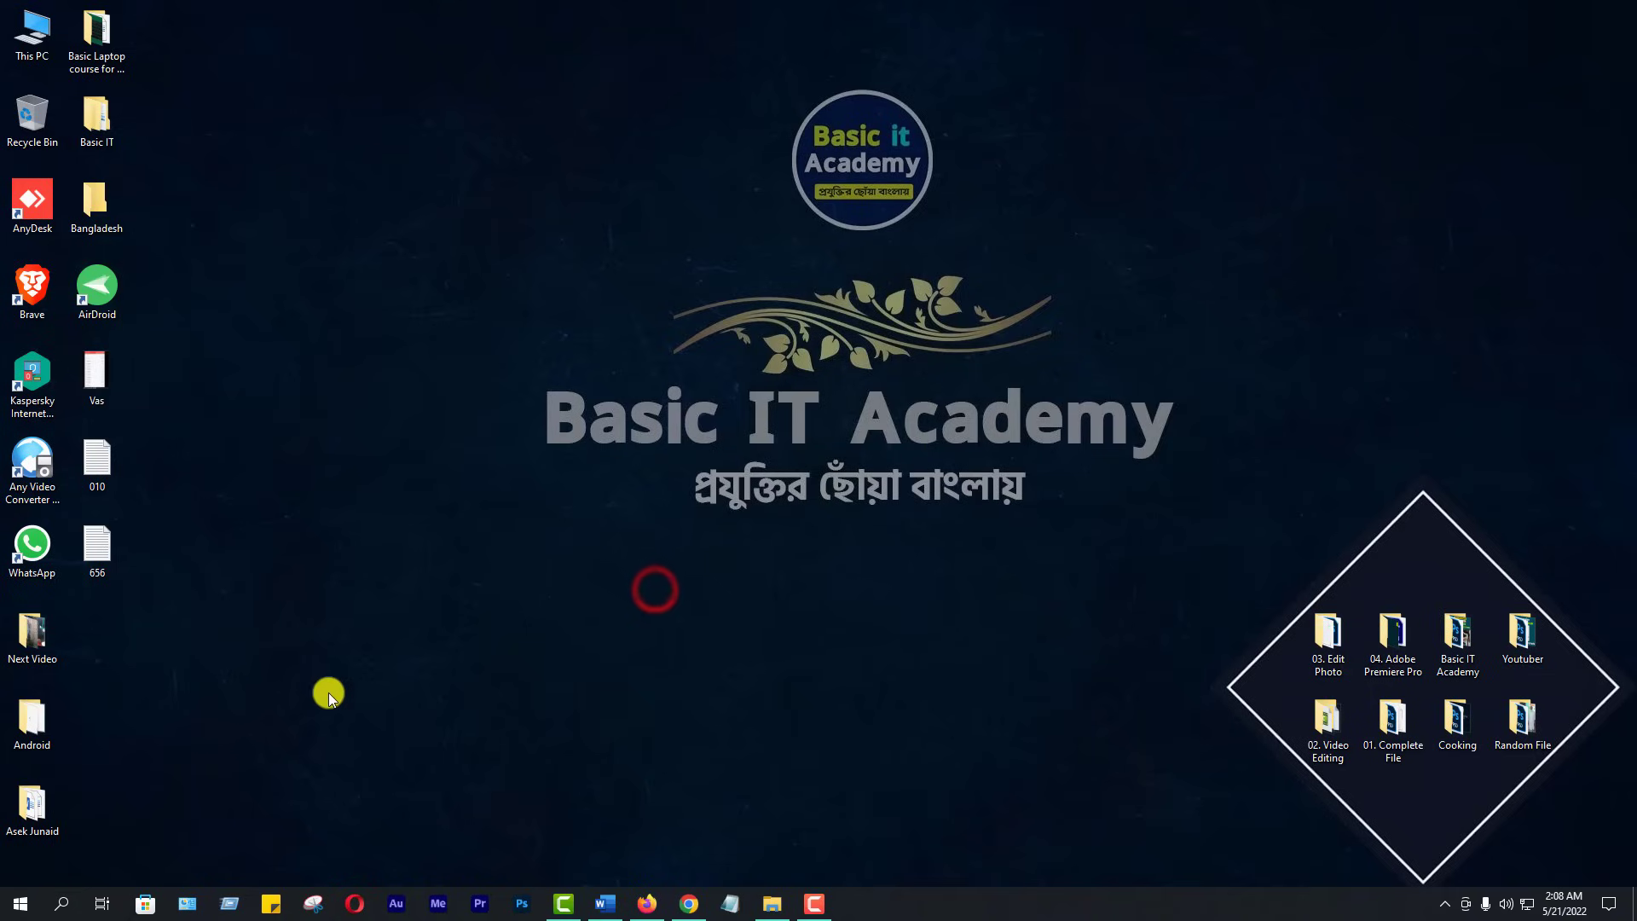
Step: Open Task View and examine the open windows and the activity history from today back to April 21
left_click(103, 904)
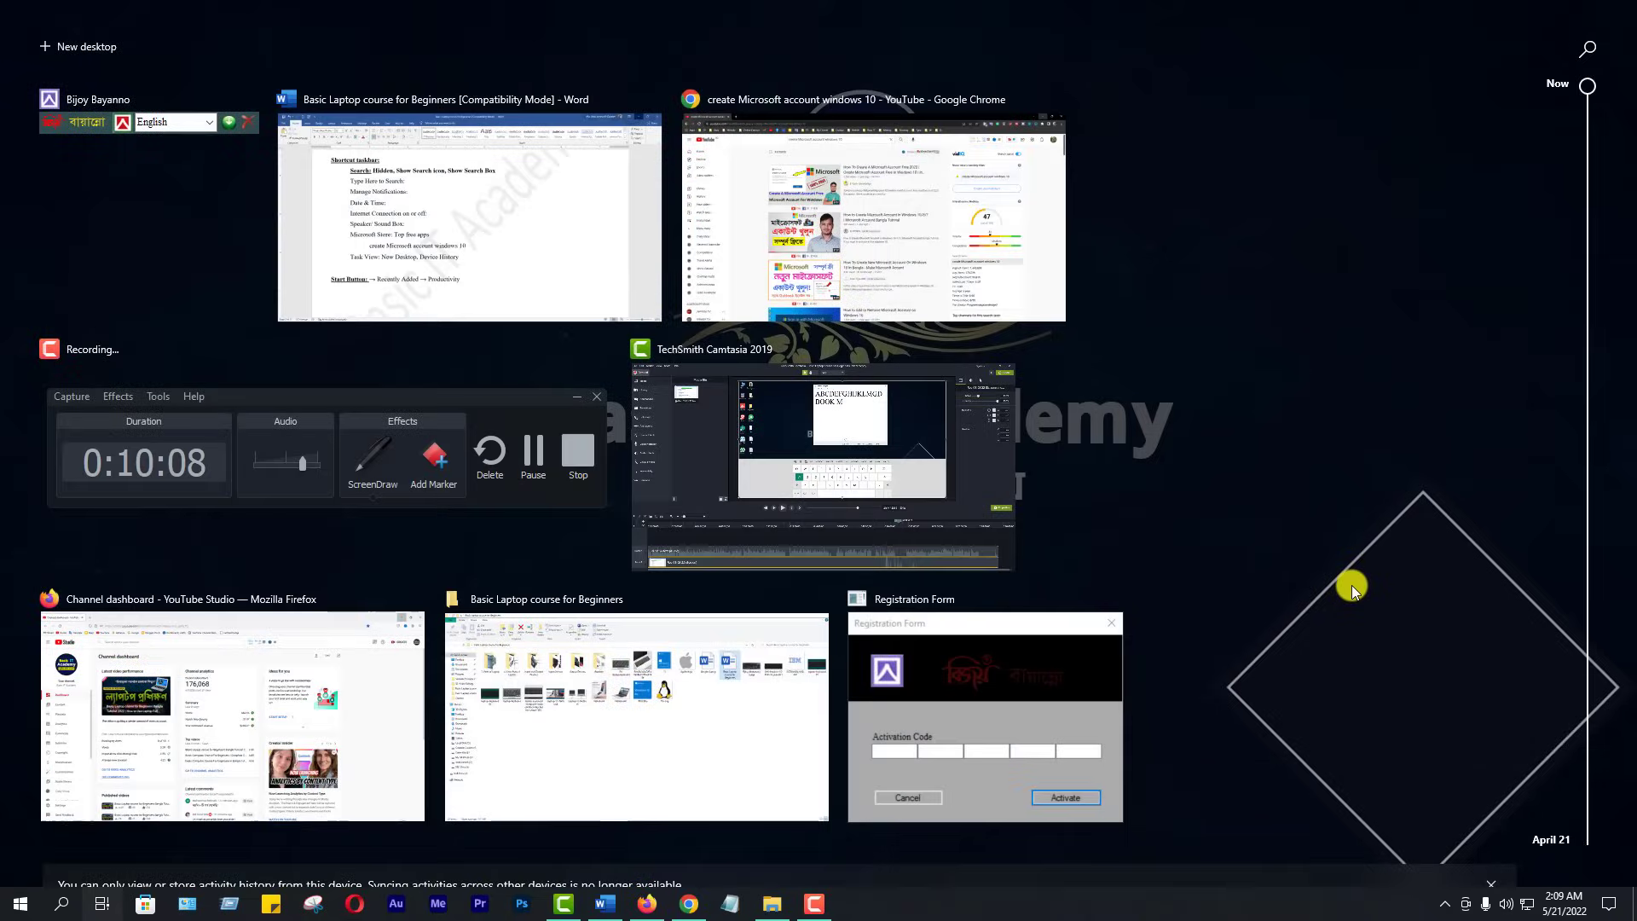
scroll(1353, 586, "down", 5)
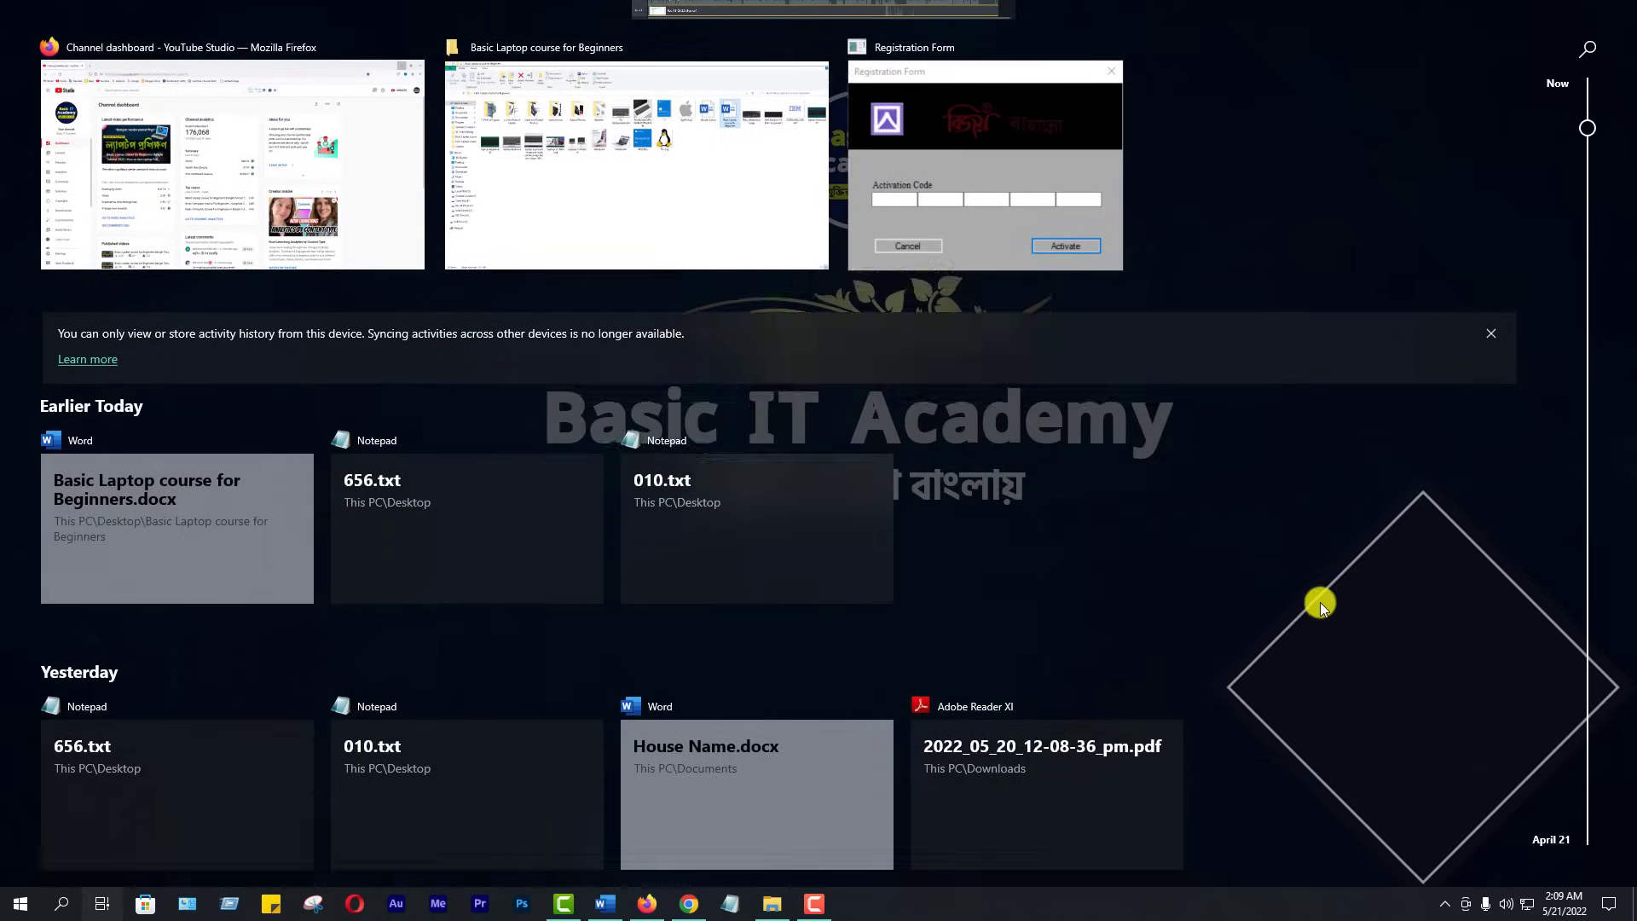
scroll(1319, 609, "down", 3)
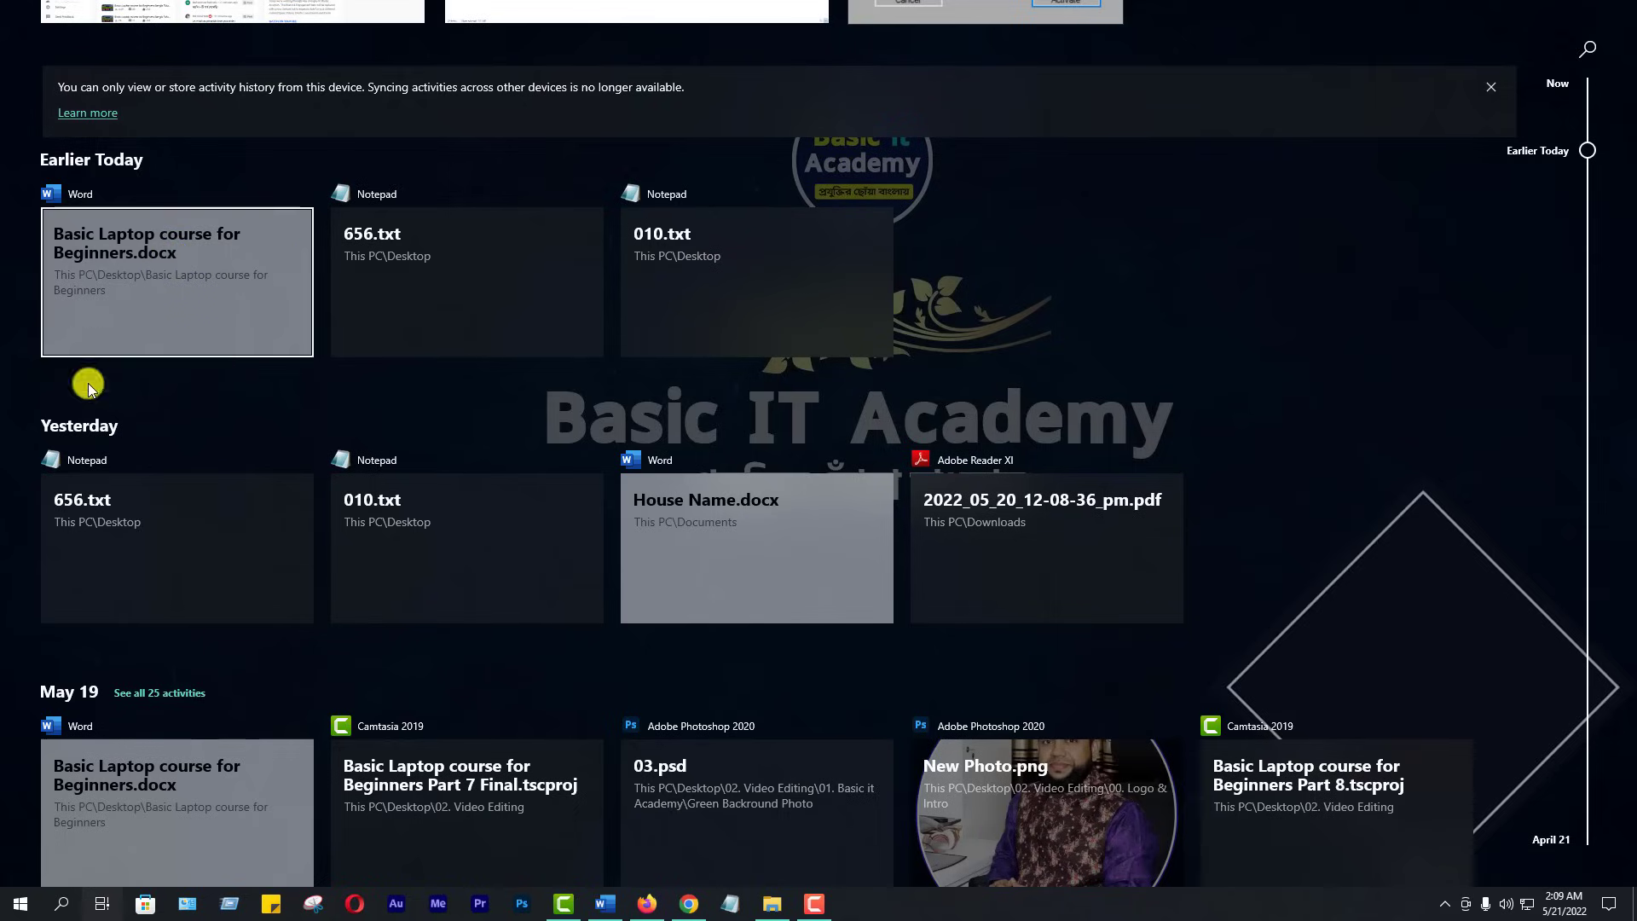
scroll(891, 567, "down", 2)
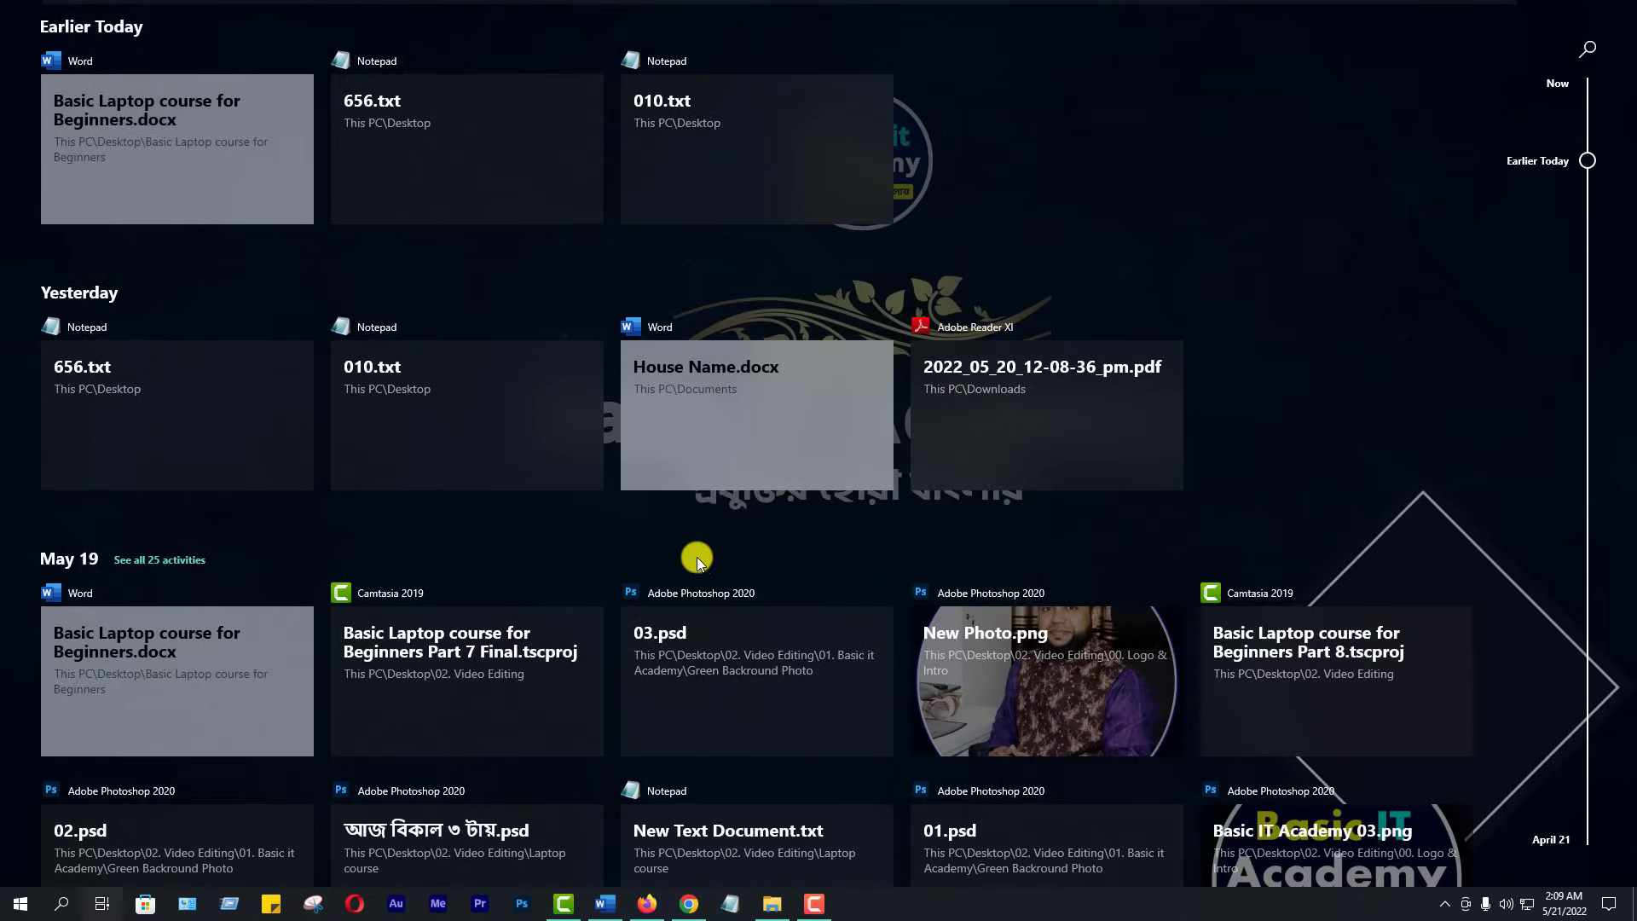
scroll(697, 556, "down", 4)
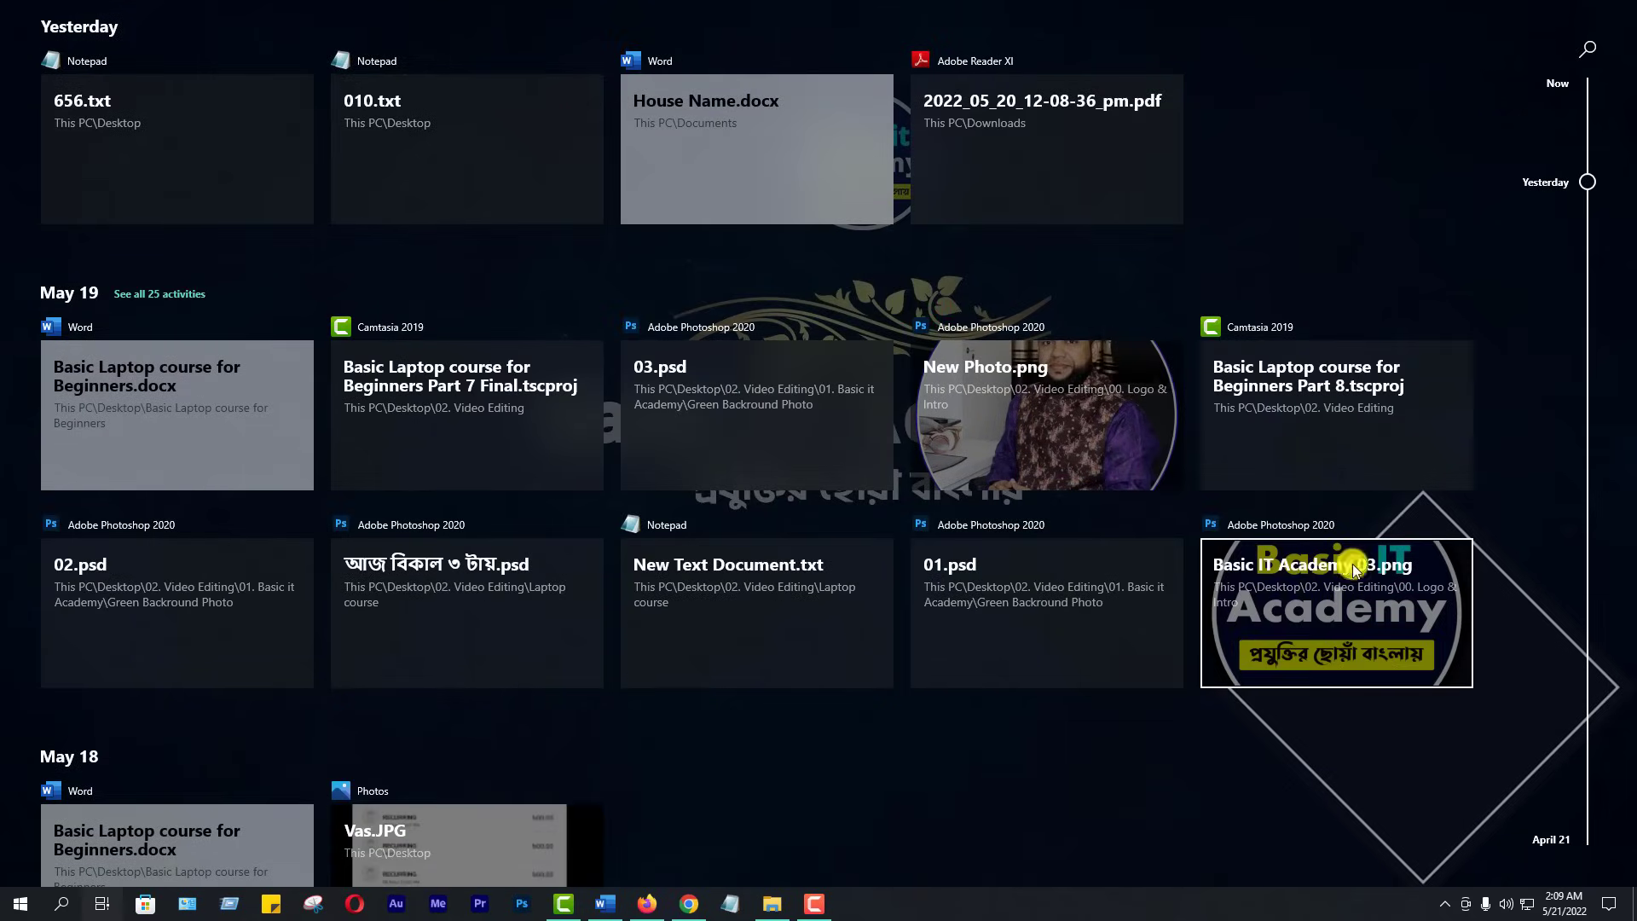
scroll(825, 573, "down", 6)
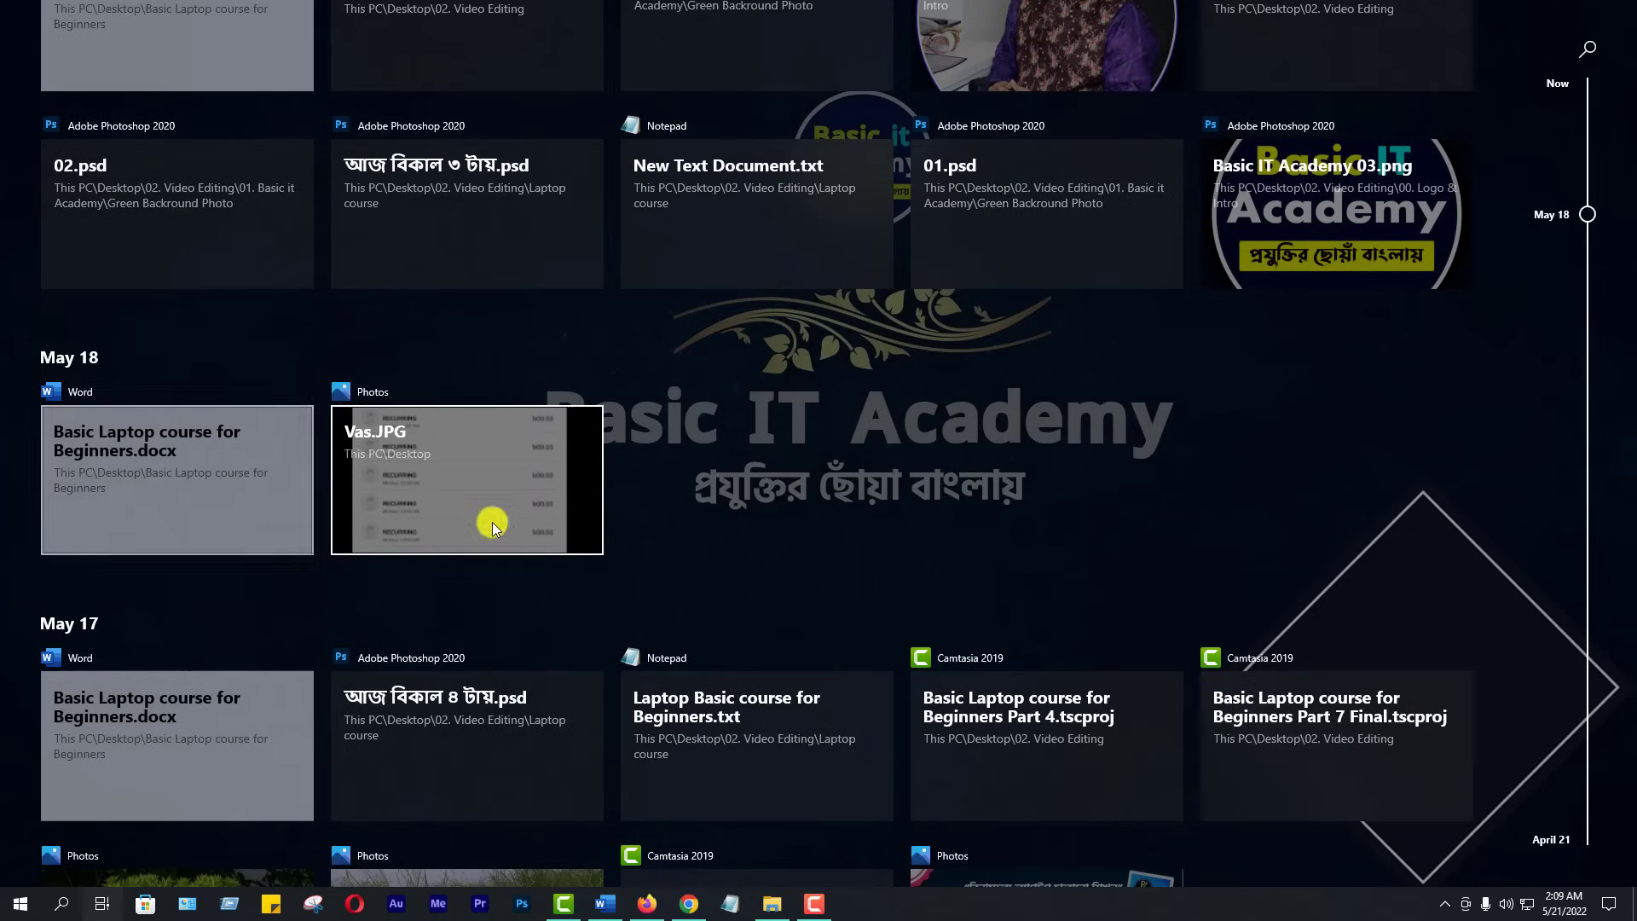
scroll(838, 539, "down", 6)
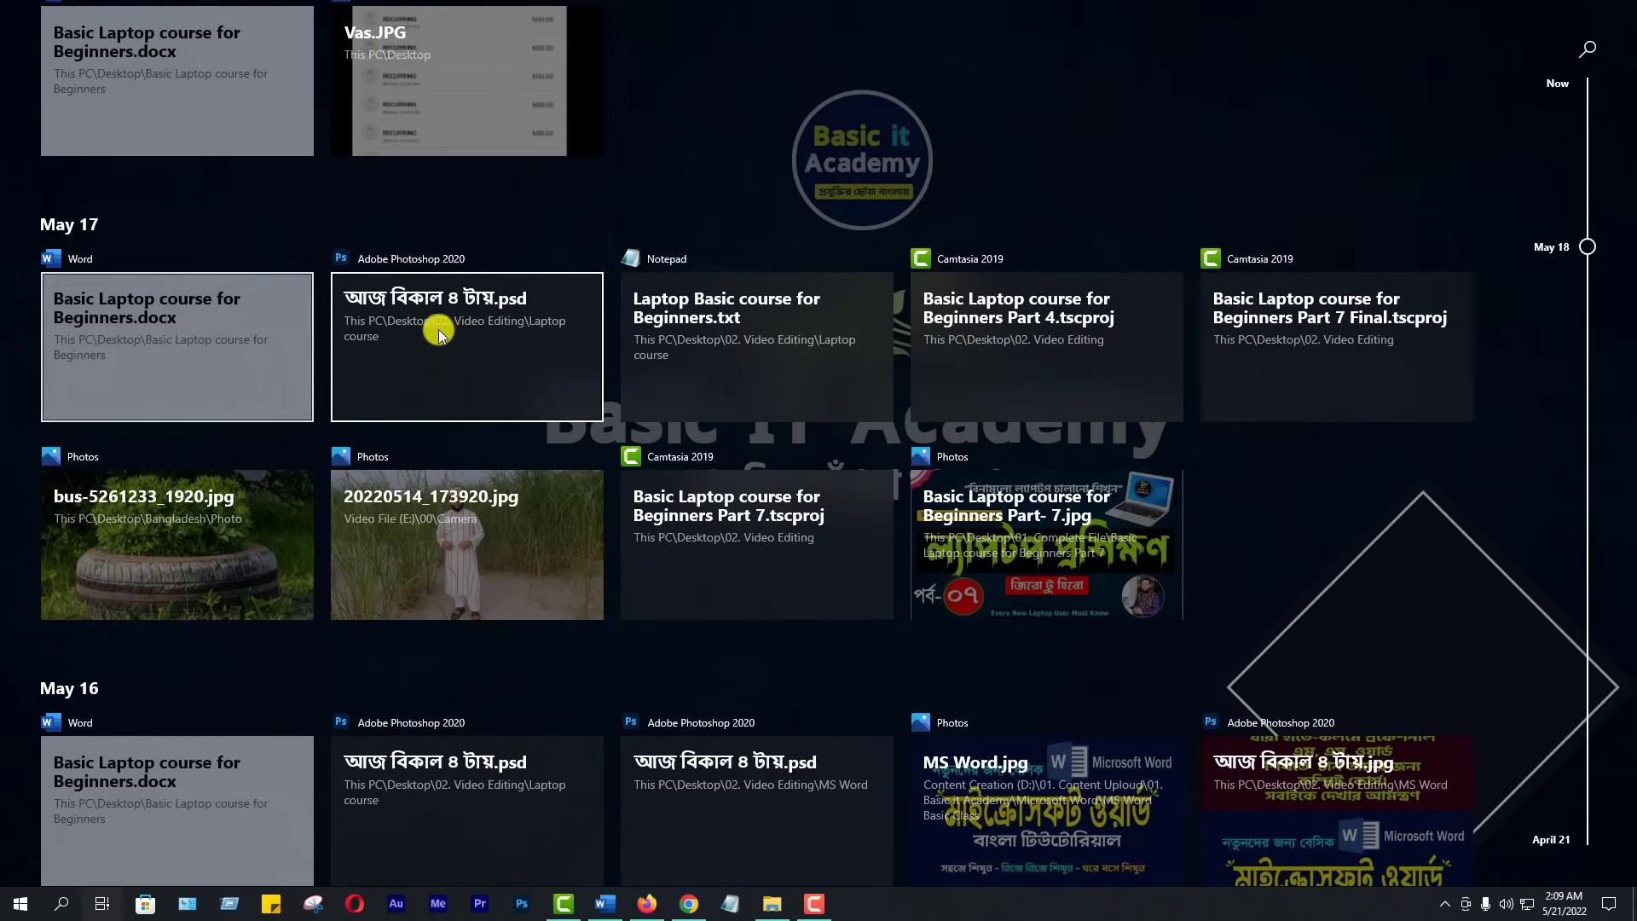
scroll(1162, 410, "down", 10)
scroll(1164, 412, "down", 20)
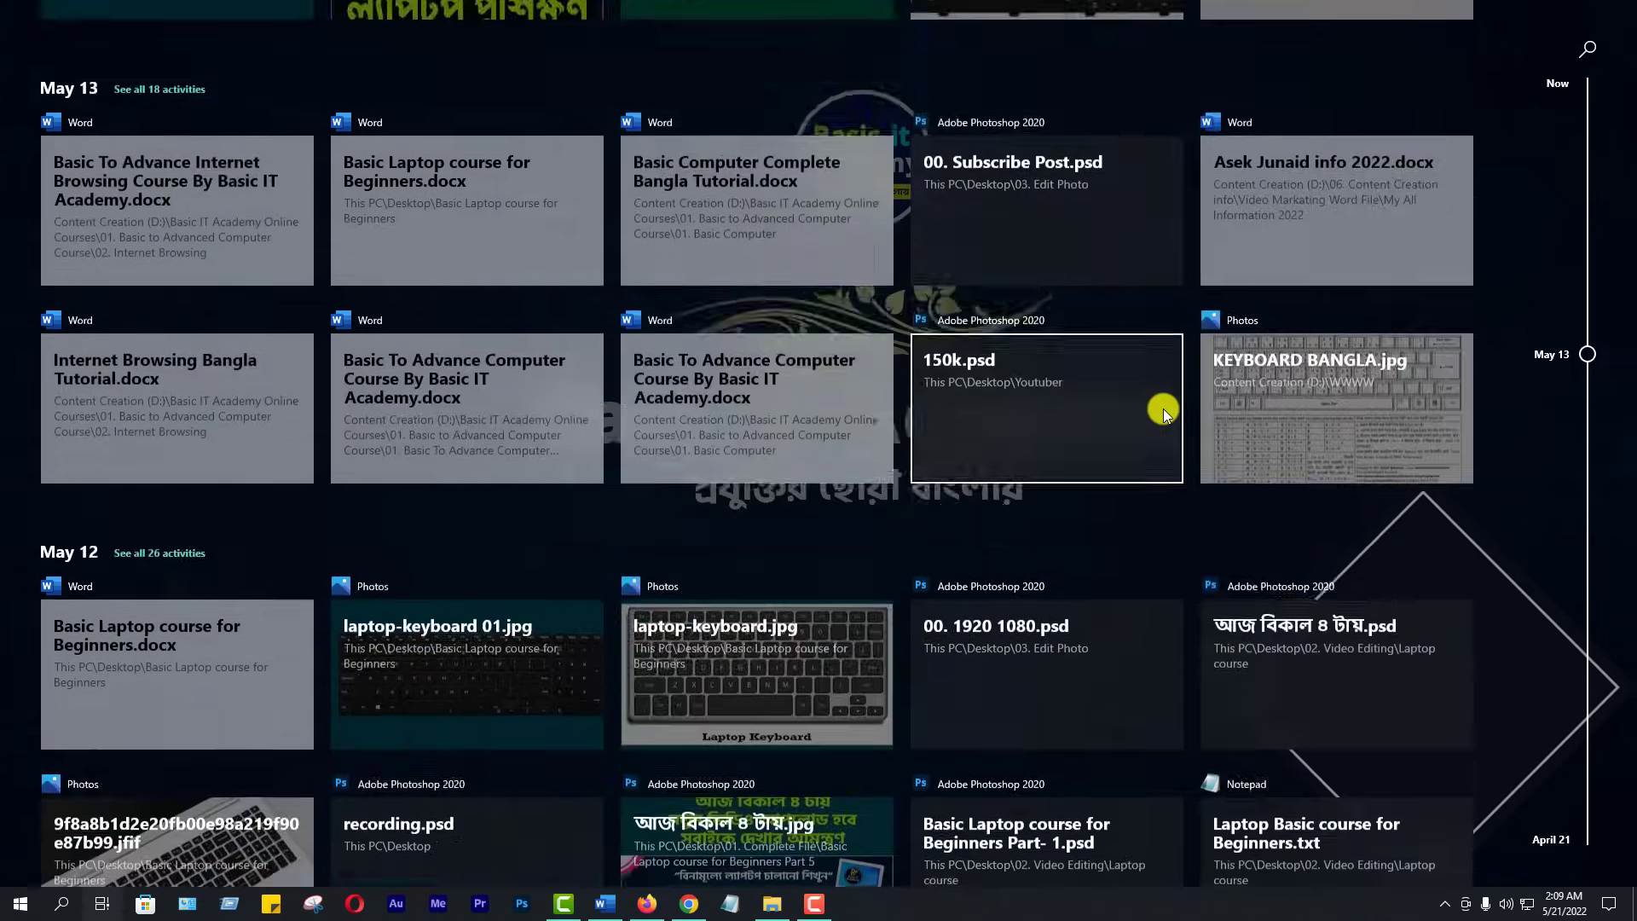
scroll(1163, 408, "down", 20)
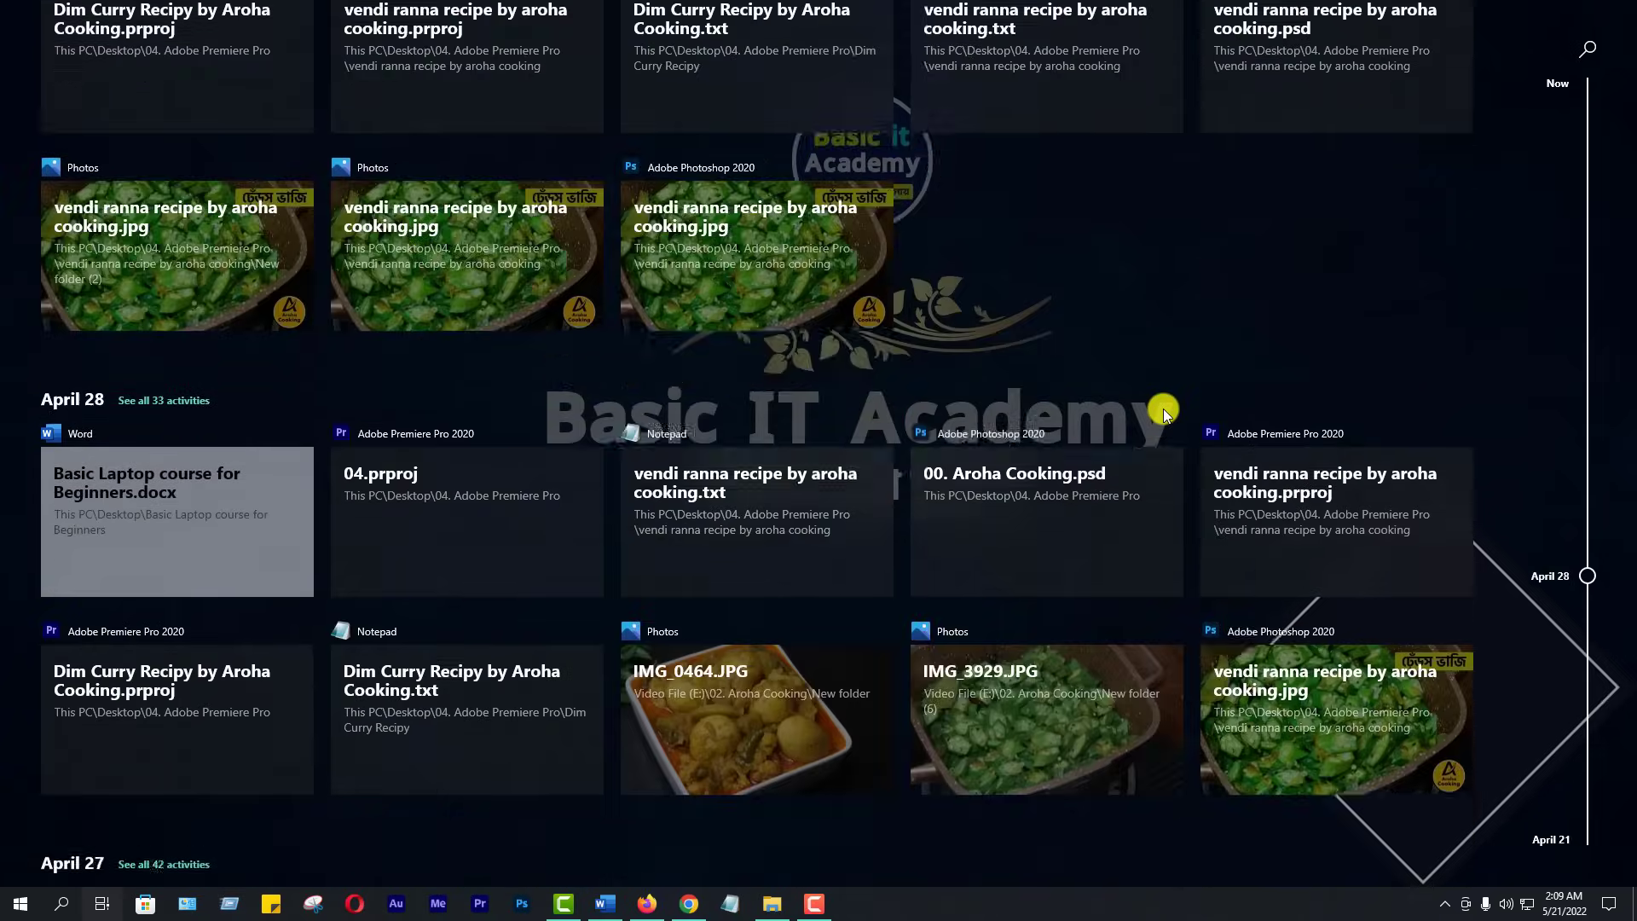
scroll(1163, 408, "down", 10)
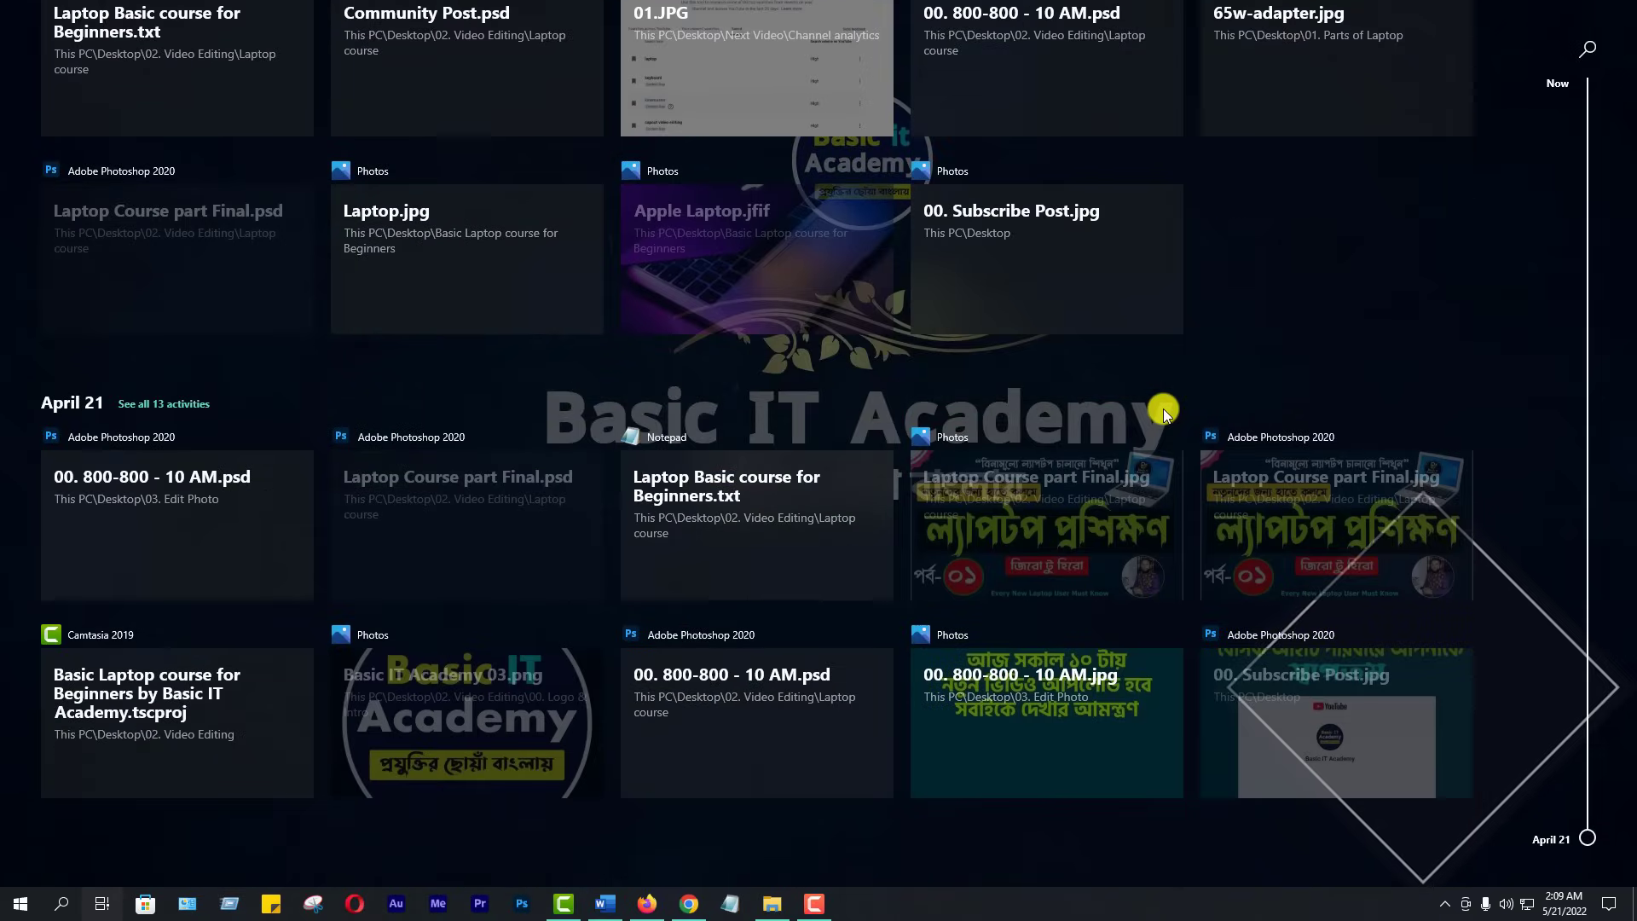
Step: Review the mid-May activities in the Task View history, return to the open windows and close Task View
scroll(1163, 408, "up", 20)
scroll(1175, 406, "up", 20)
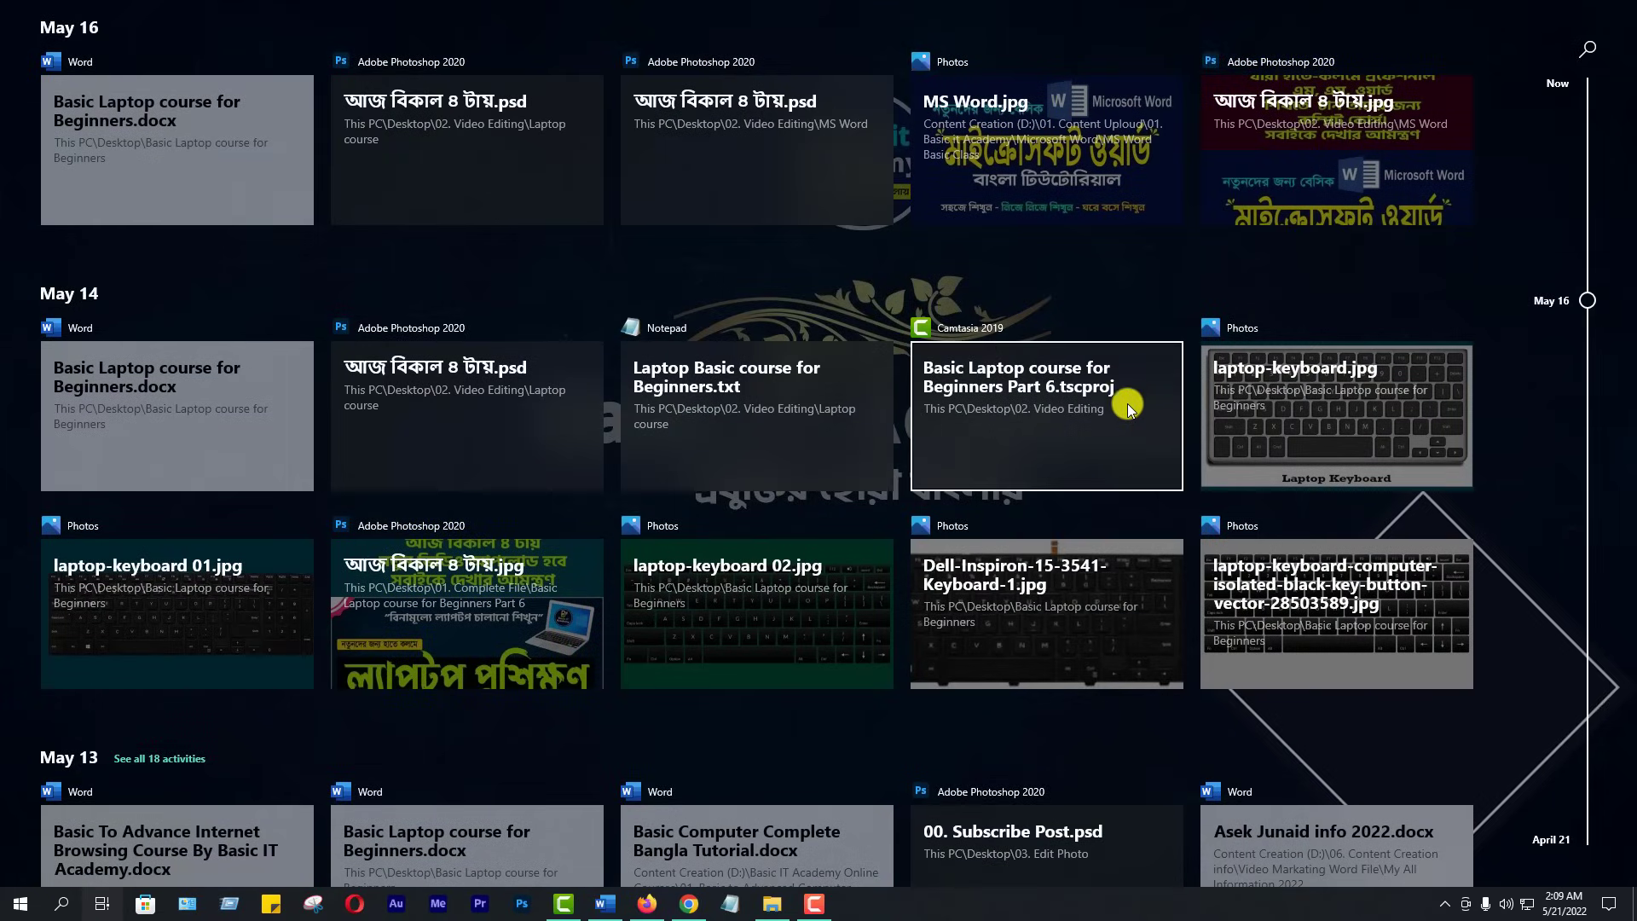
scroll(961, 541, "down", 5)
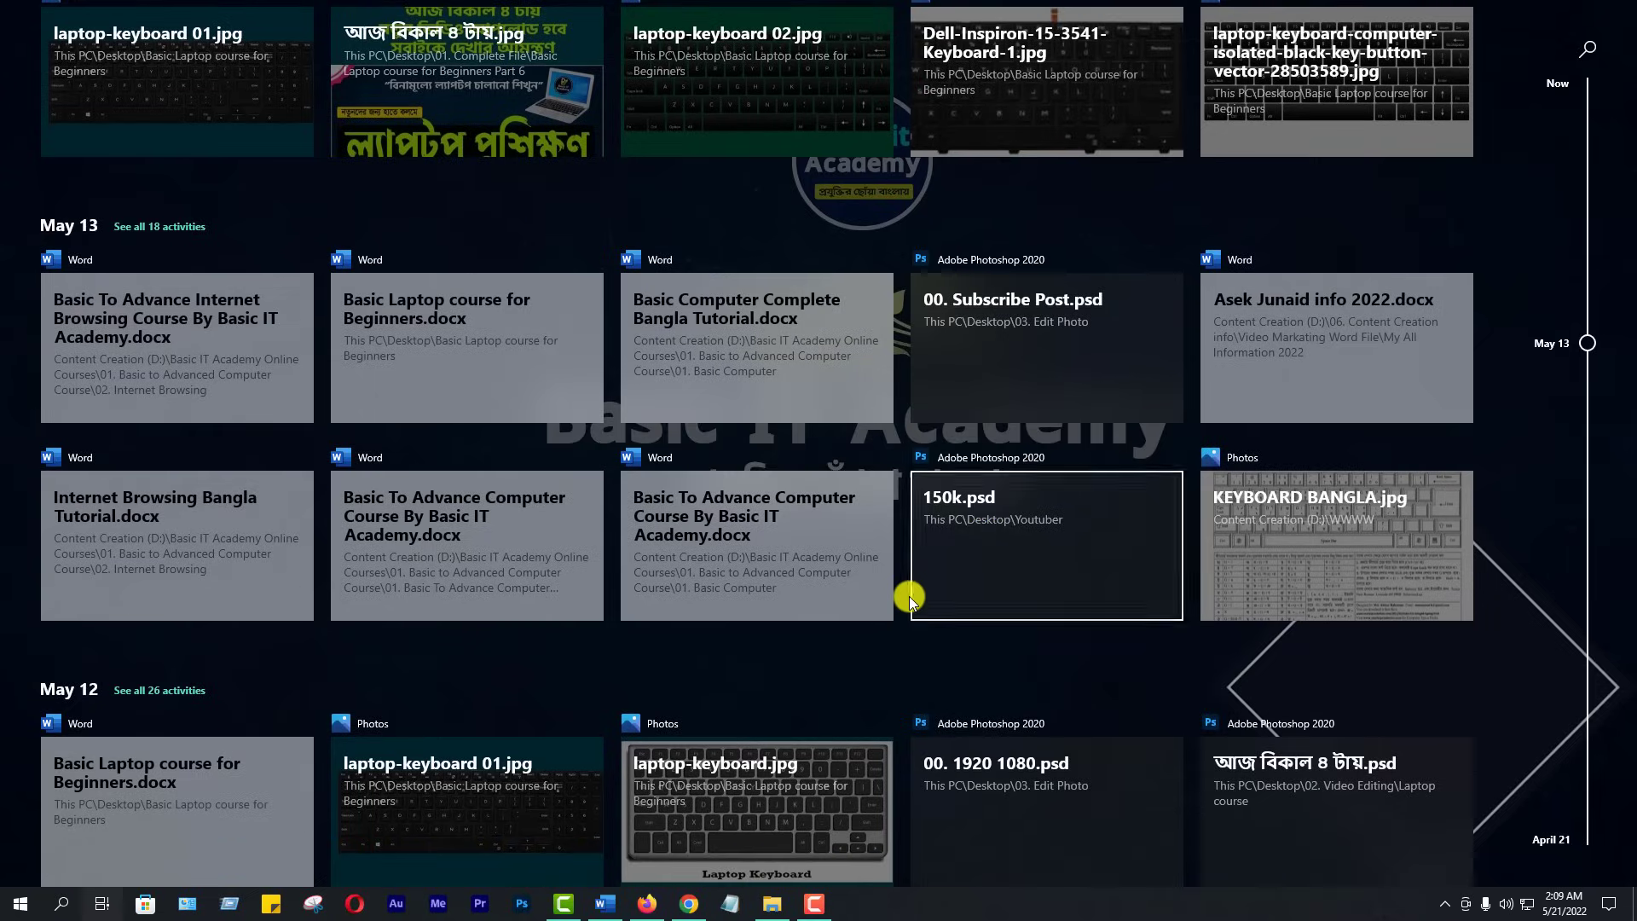
scroll(946, 588, "down", 5)
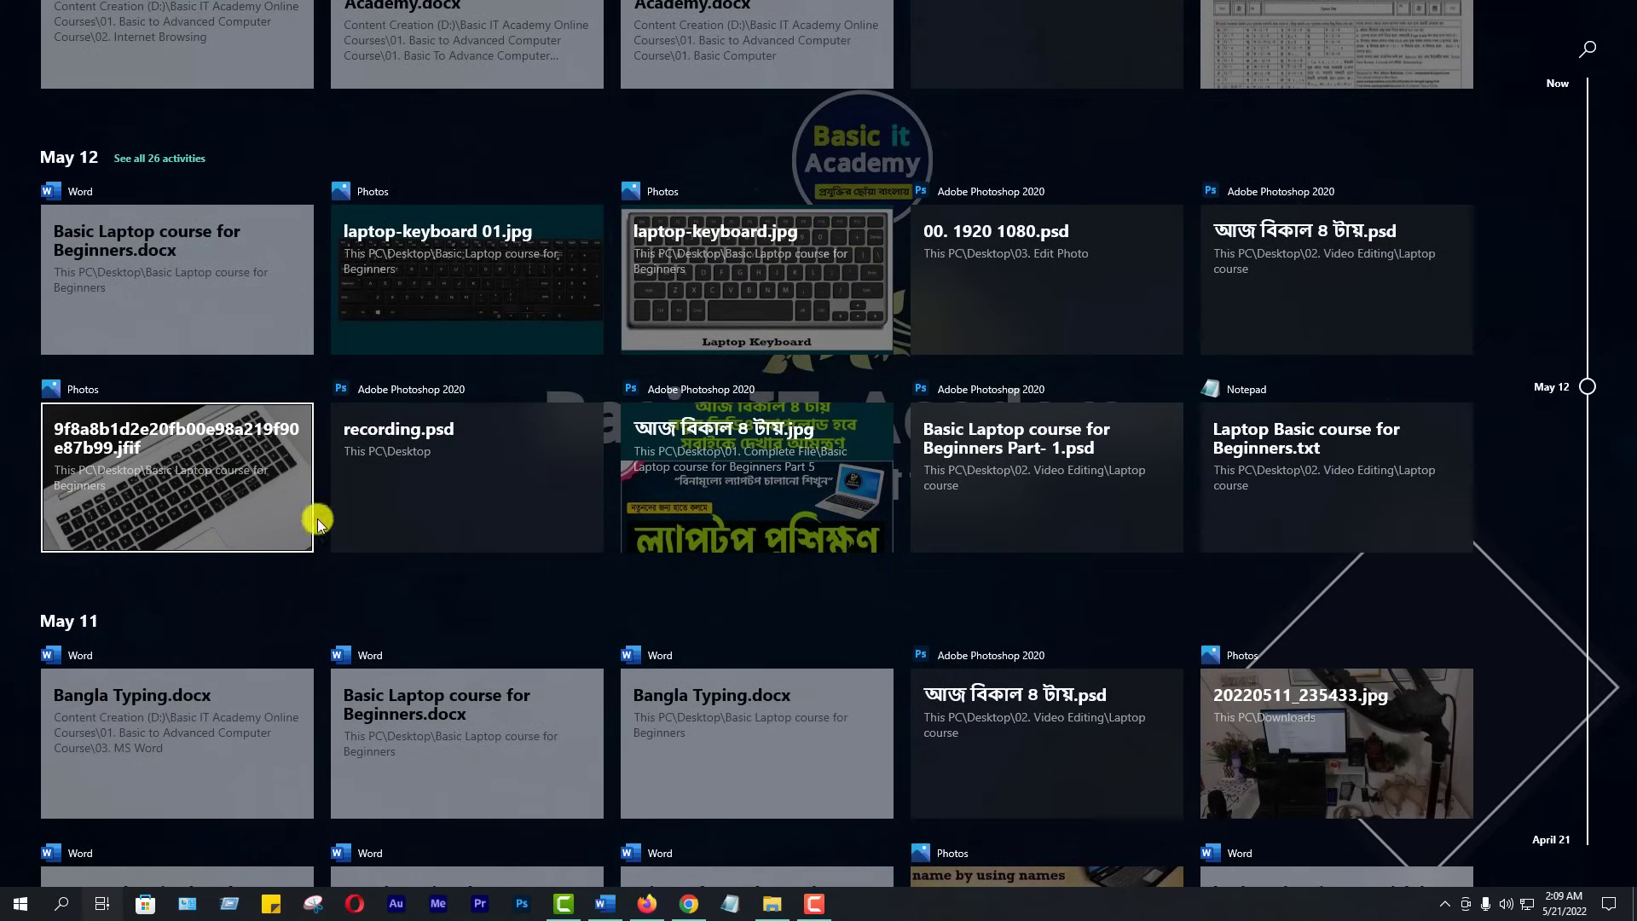
scroll(982, 686, "up", 15)
scroll(985, 678, "up", 10)
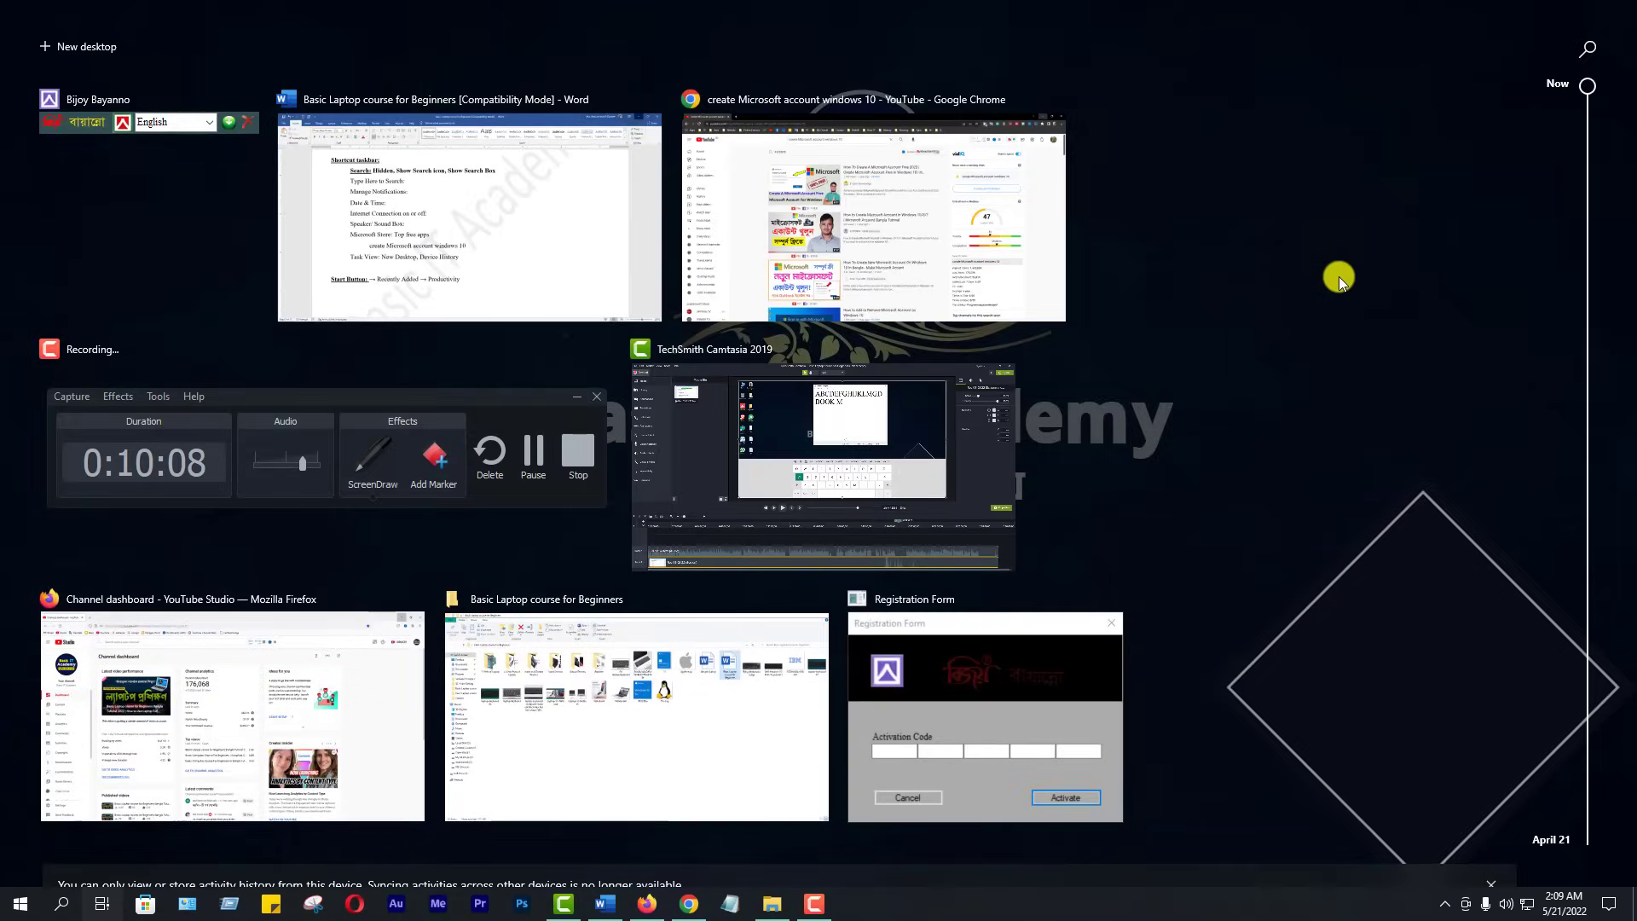
left_click(1339, 279)
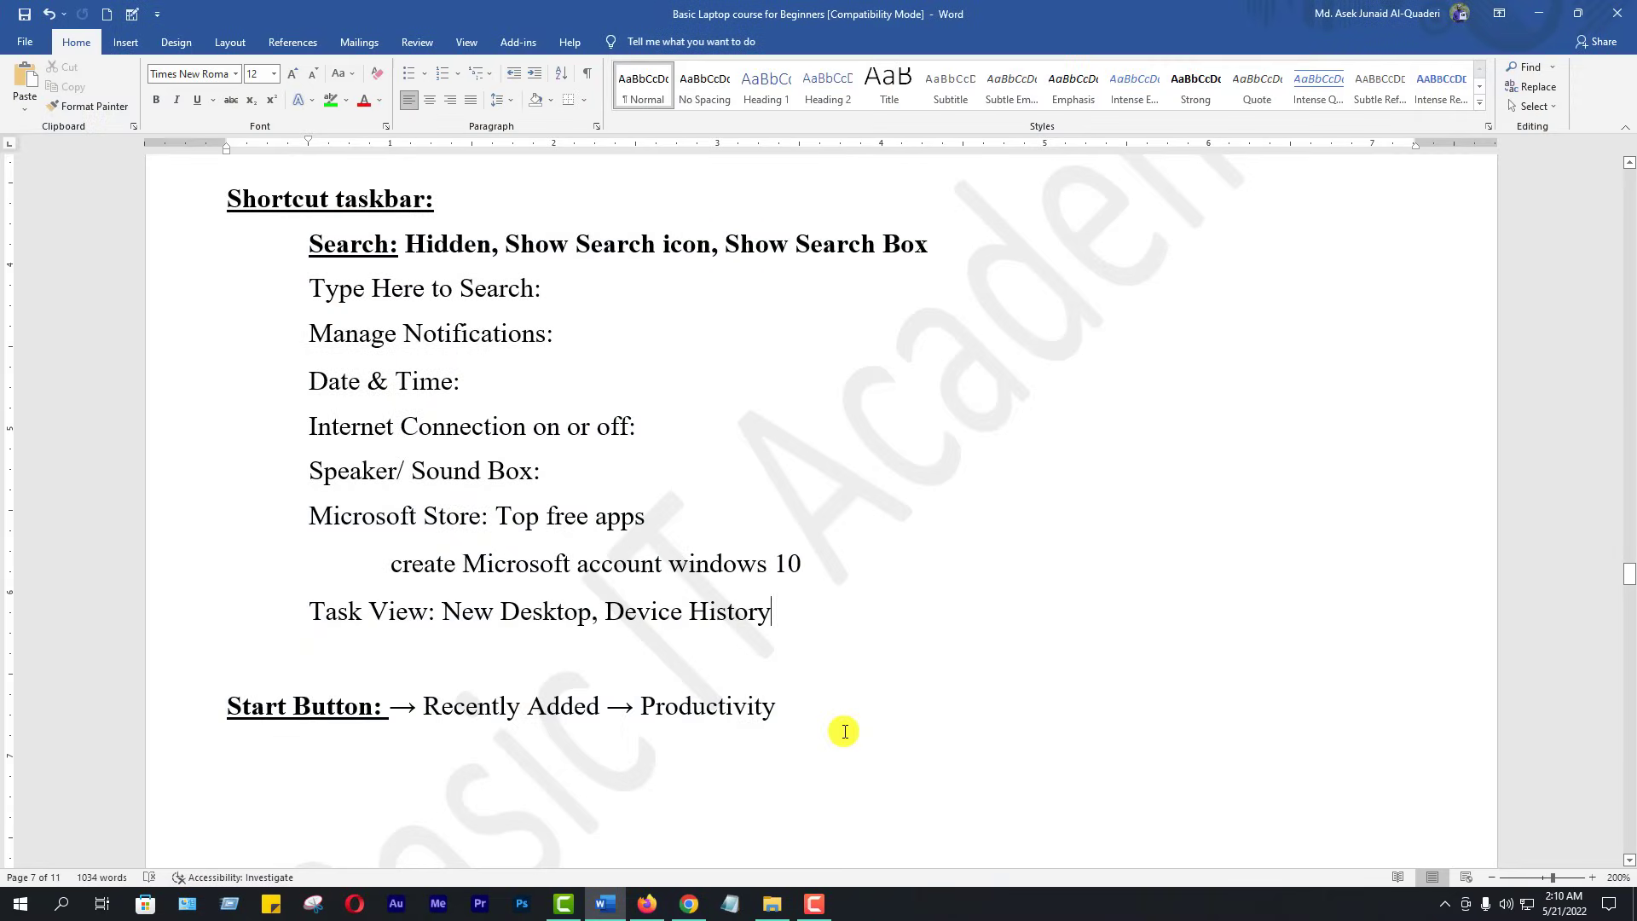
Step: Check the Start Button line in the Word course notes, and browse the Start menu's app list from the desktop
scroll(651, 677, "down", 4)
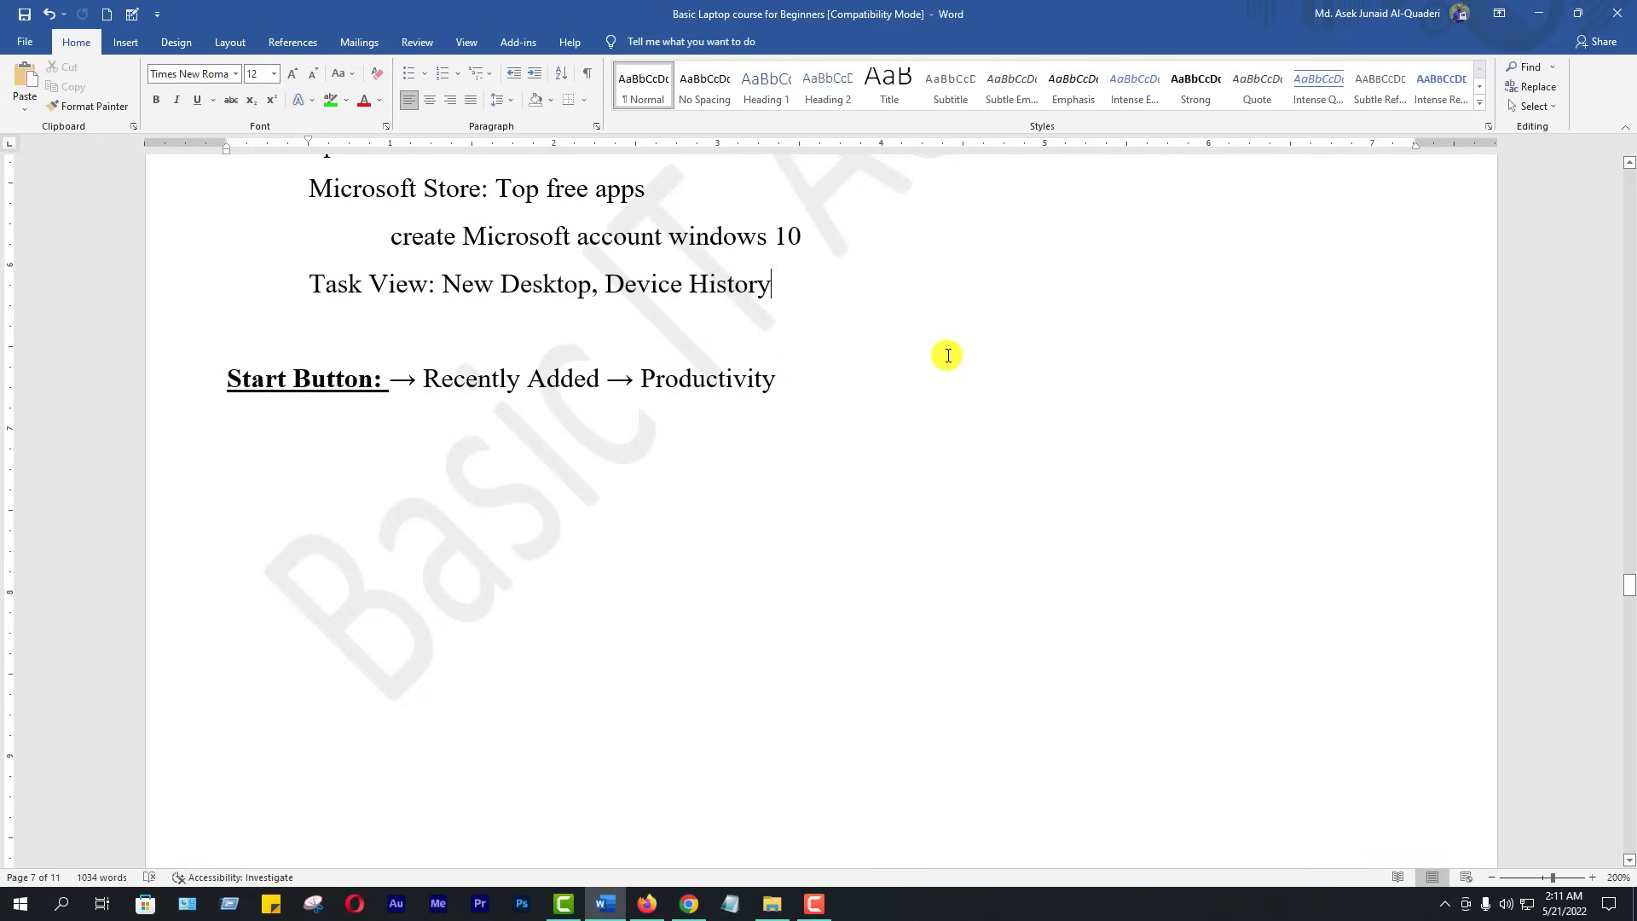
left_click(1541, 13)
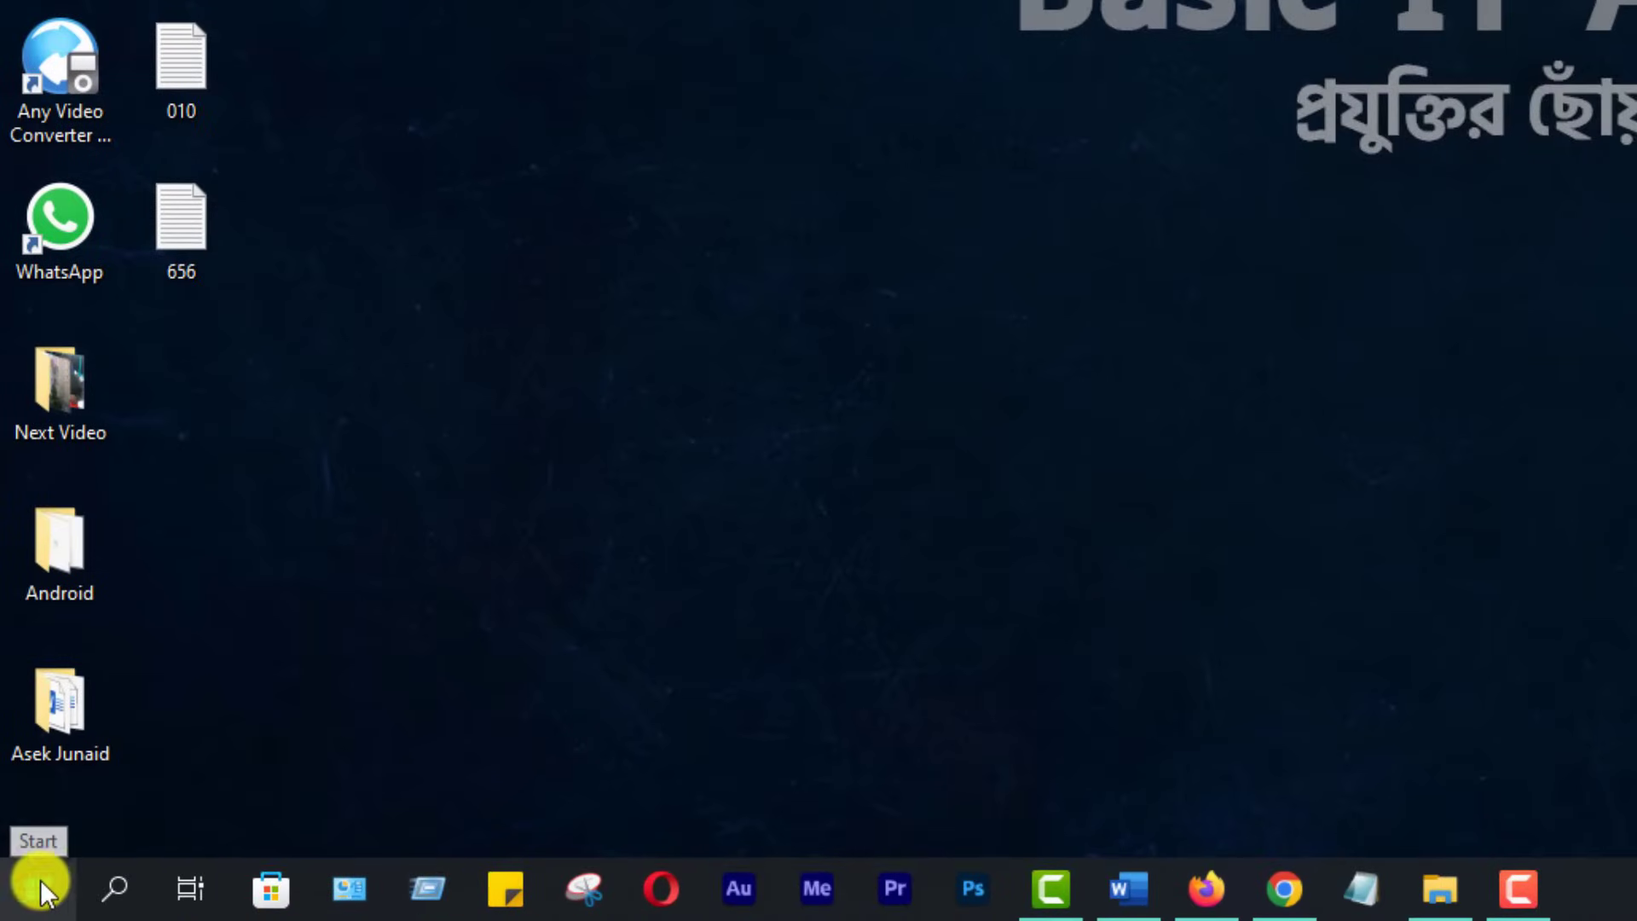
left_click(34, 886)
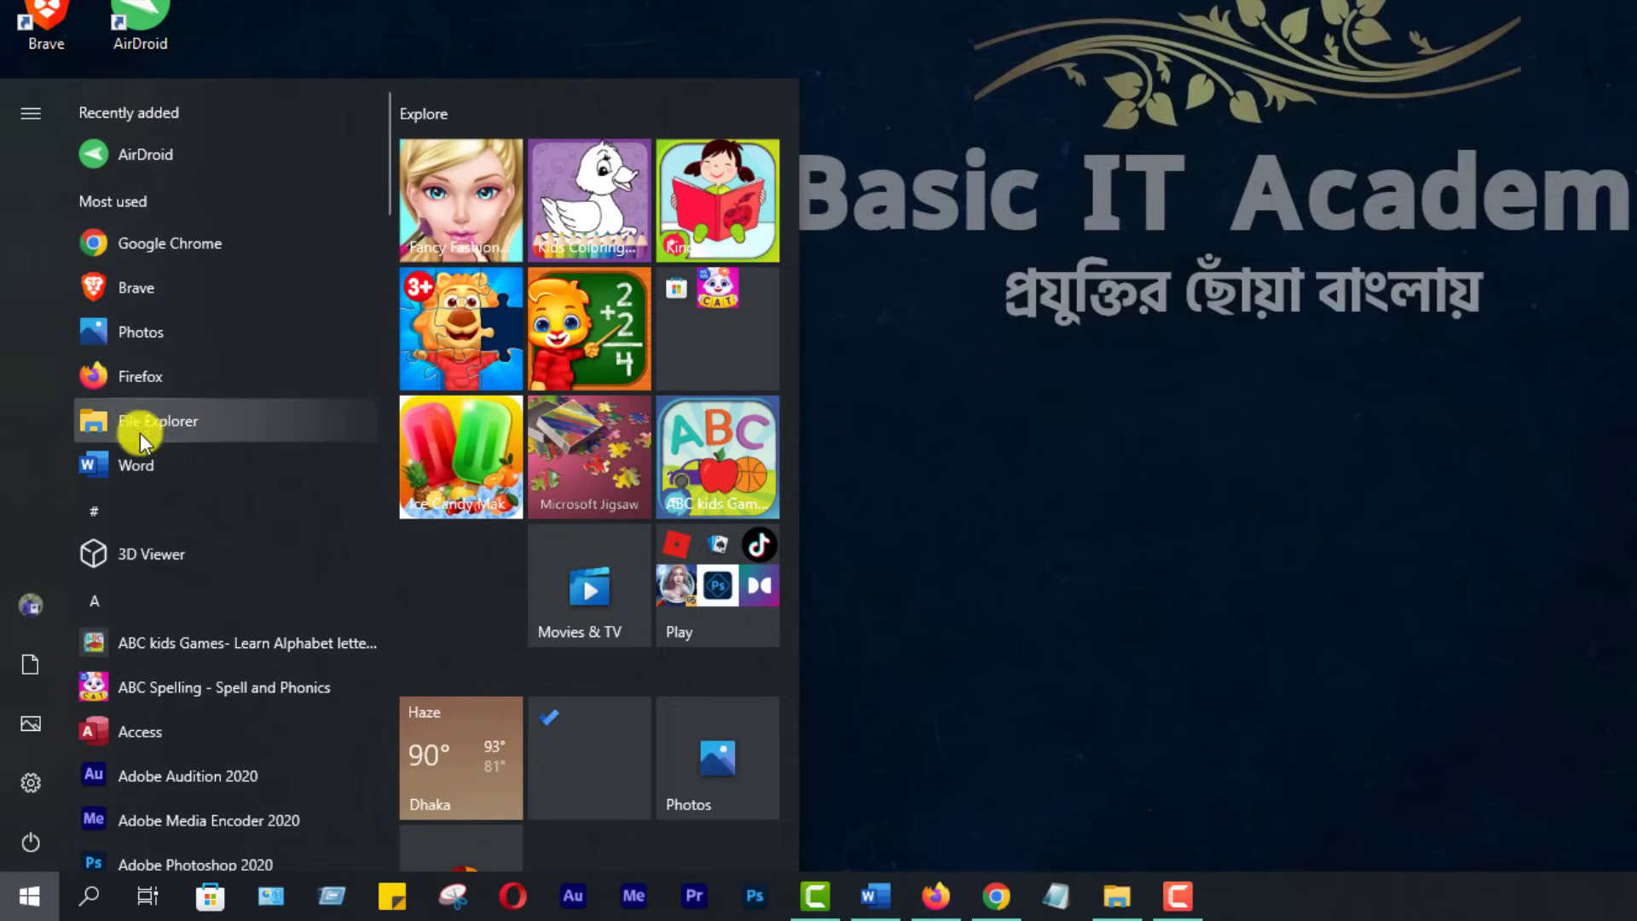
scroll(154, 419, "down", 15)
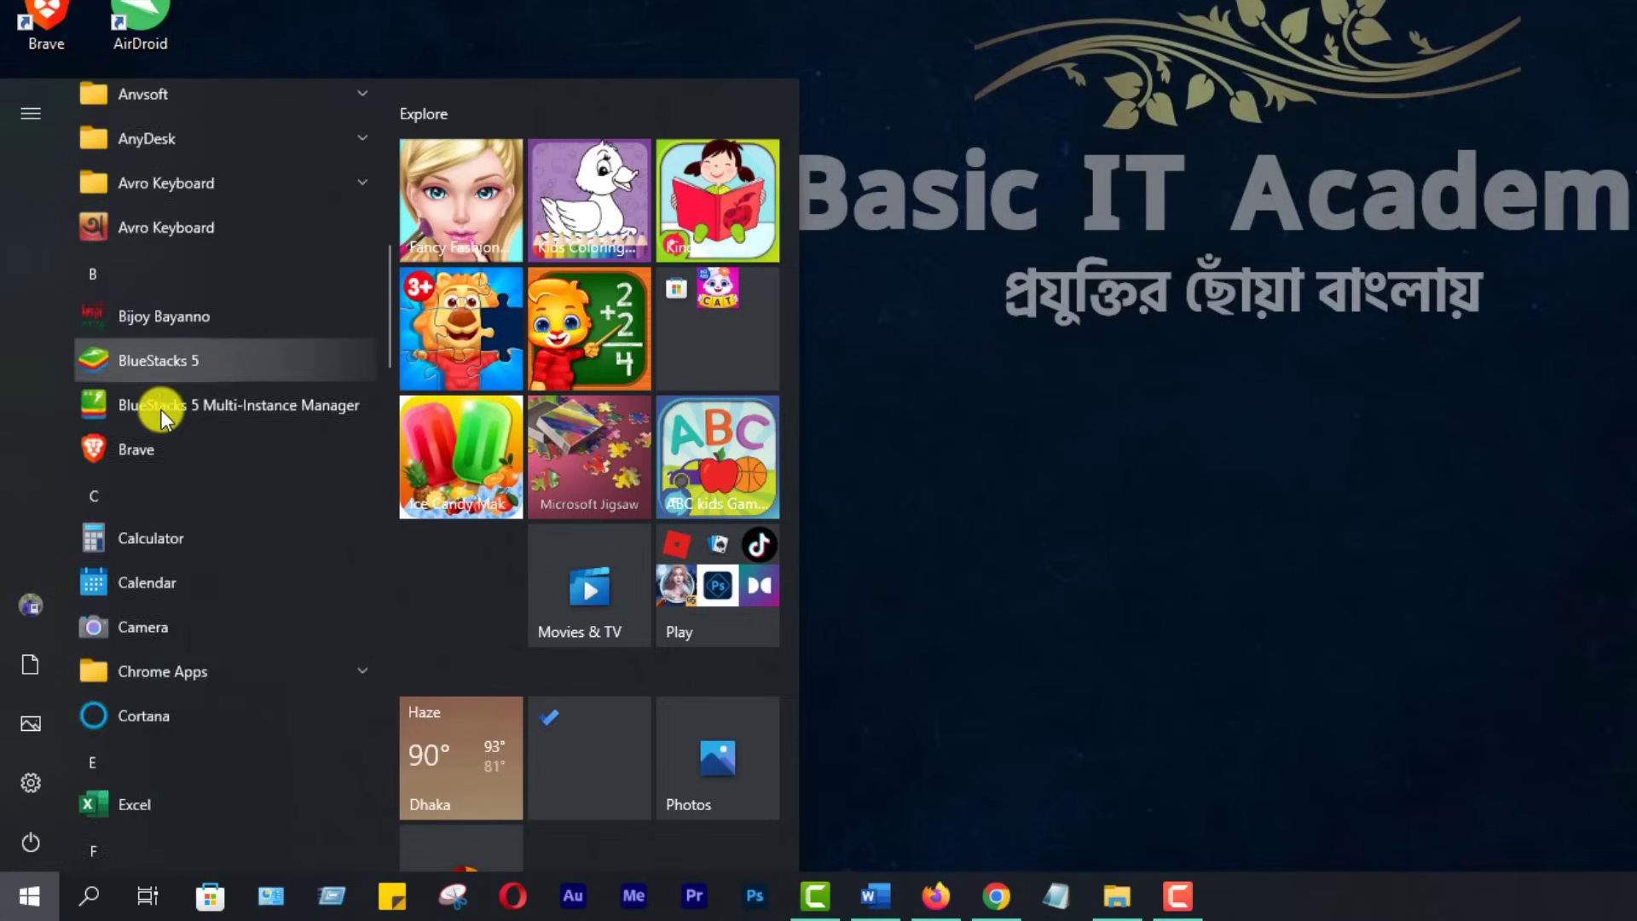
scroll(162, 407, "down", 5)
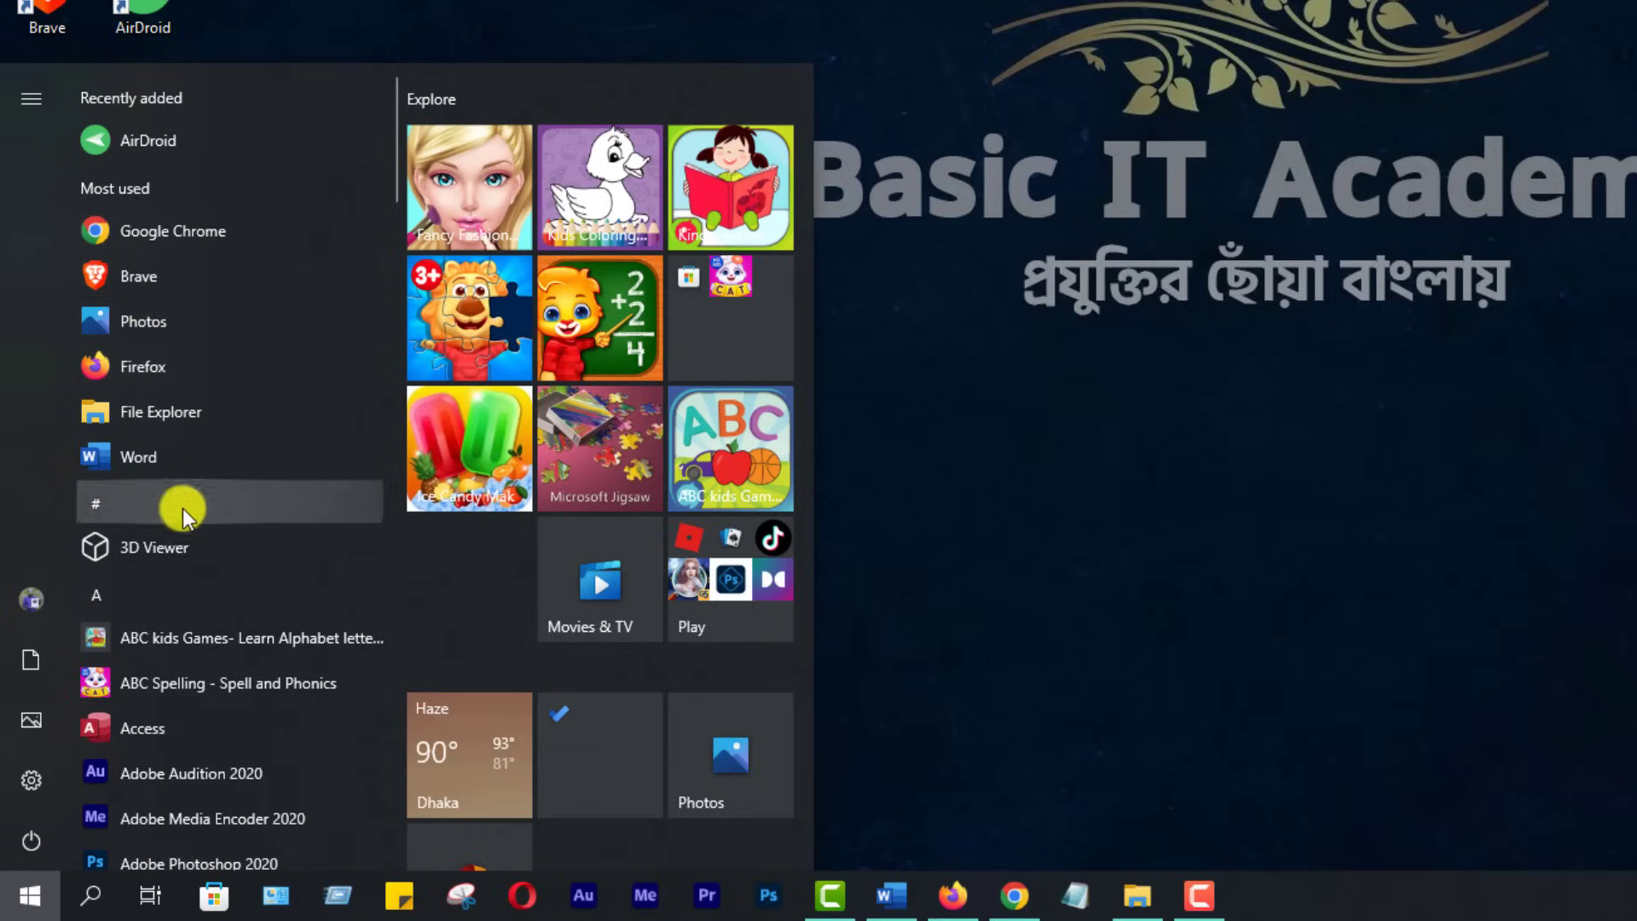
scroll(192, 498, "down", 10)
scroll(196, 495, "up", 10)
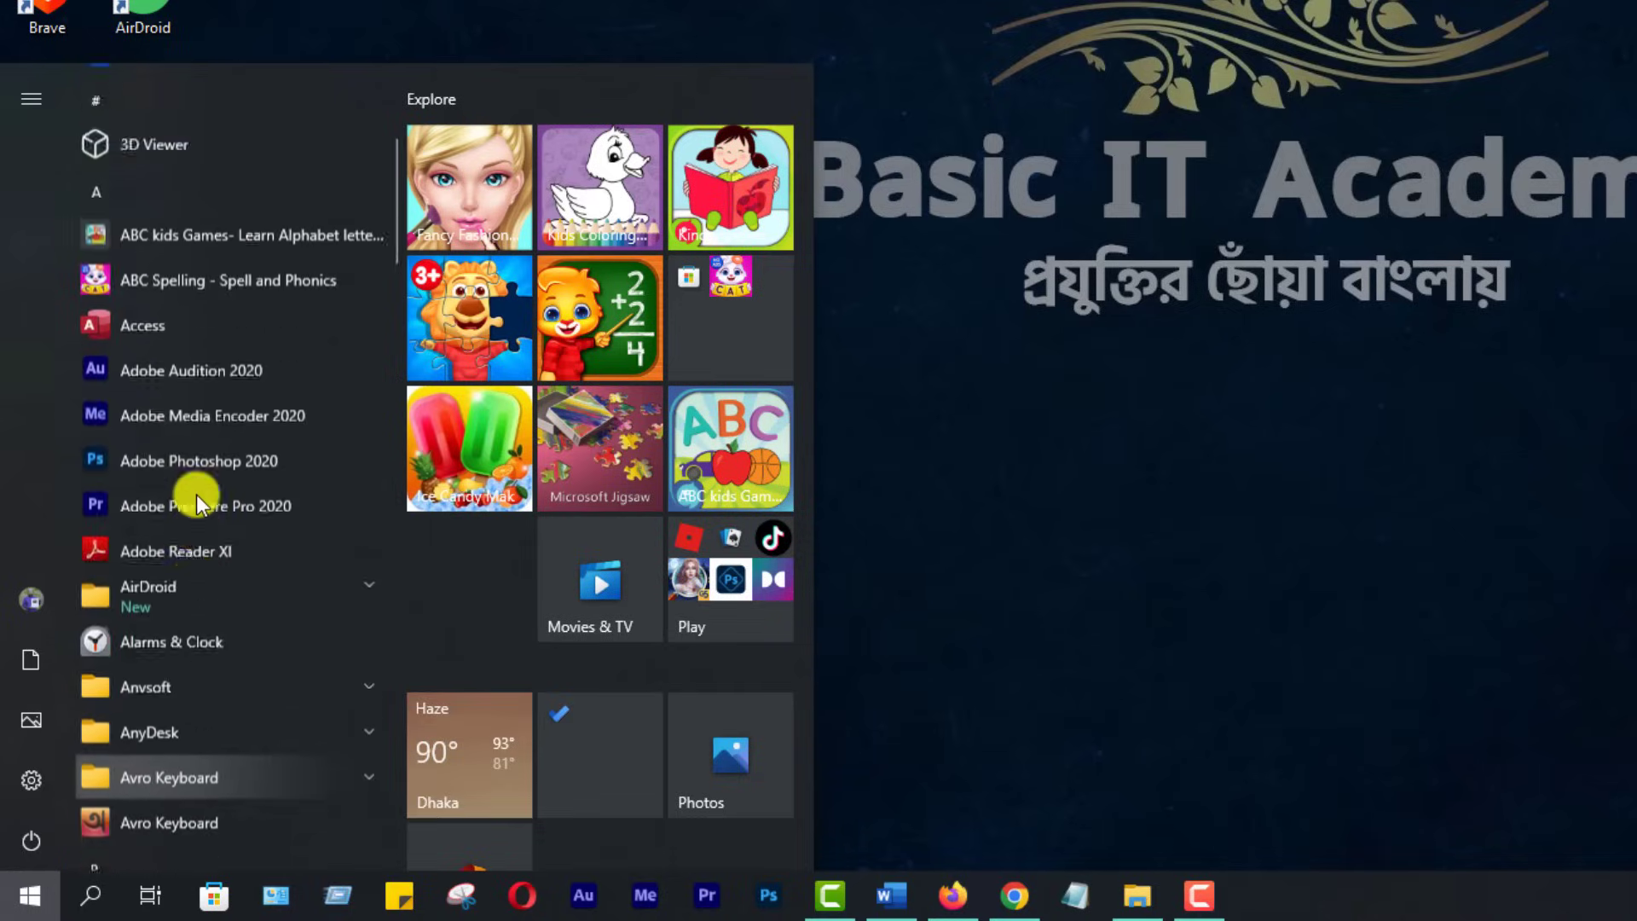